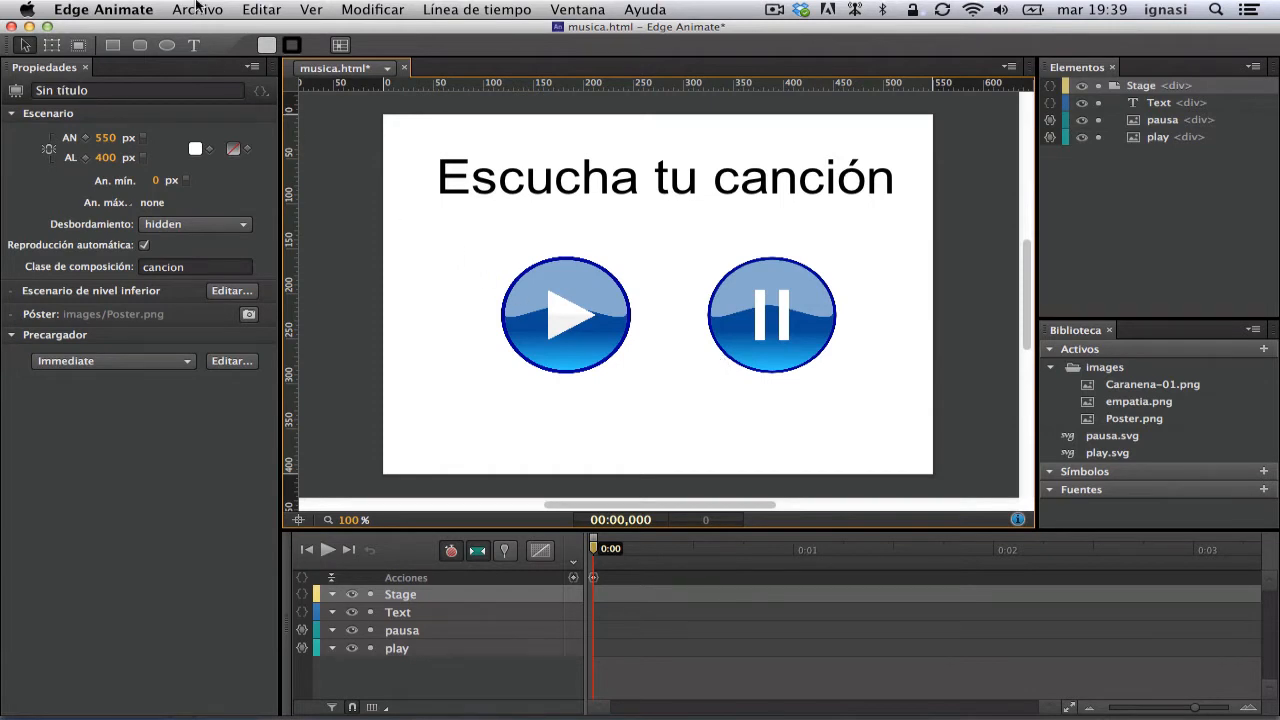
# Step: Preview the musica.html composition in the browser to check its play and pause buttons, and return to the project
pyautogui.click(200, 9)
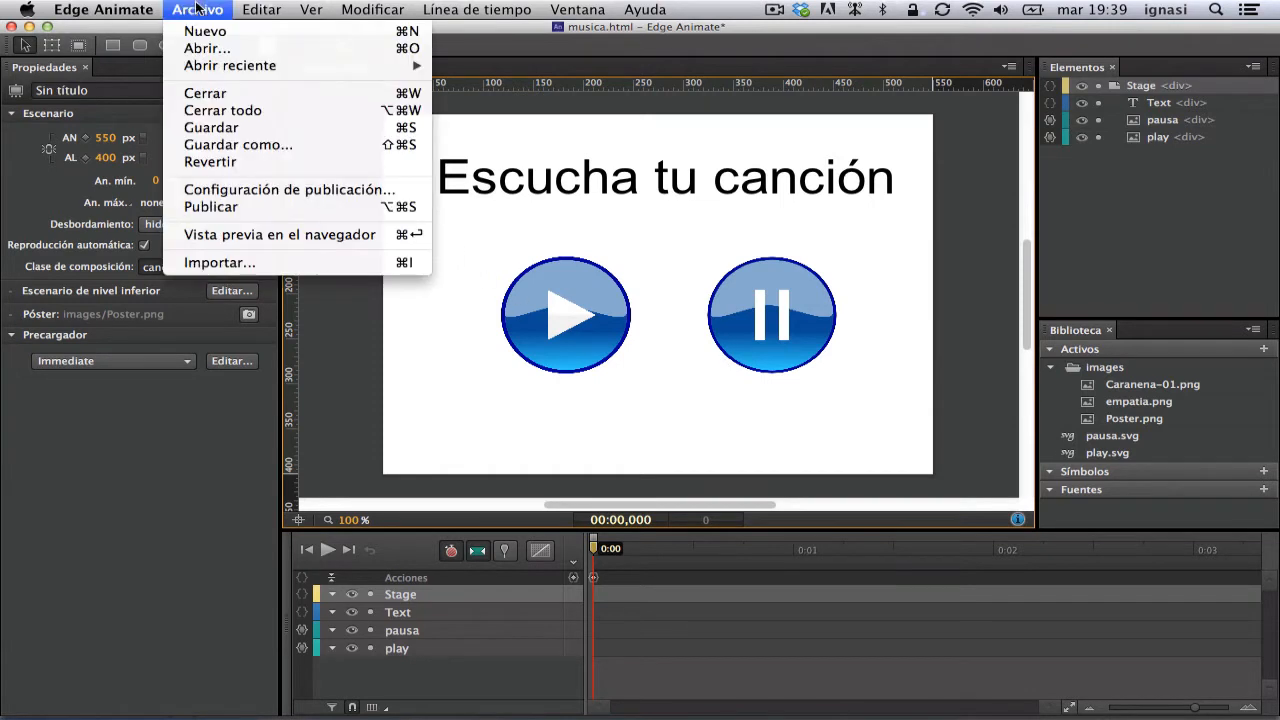
pyautogui.click(337, 236)
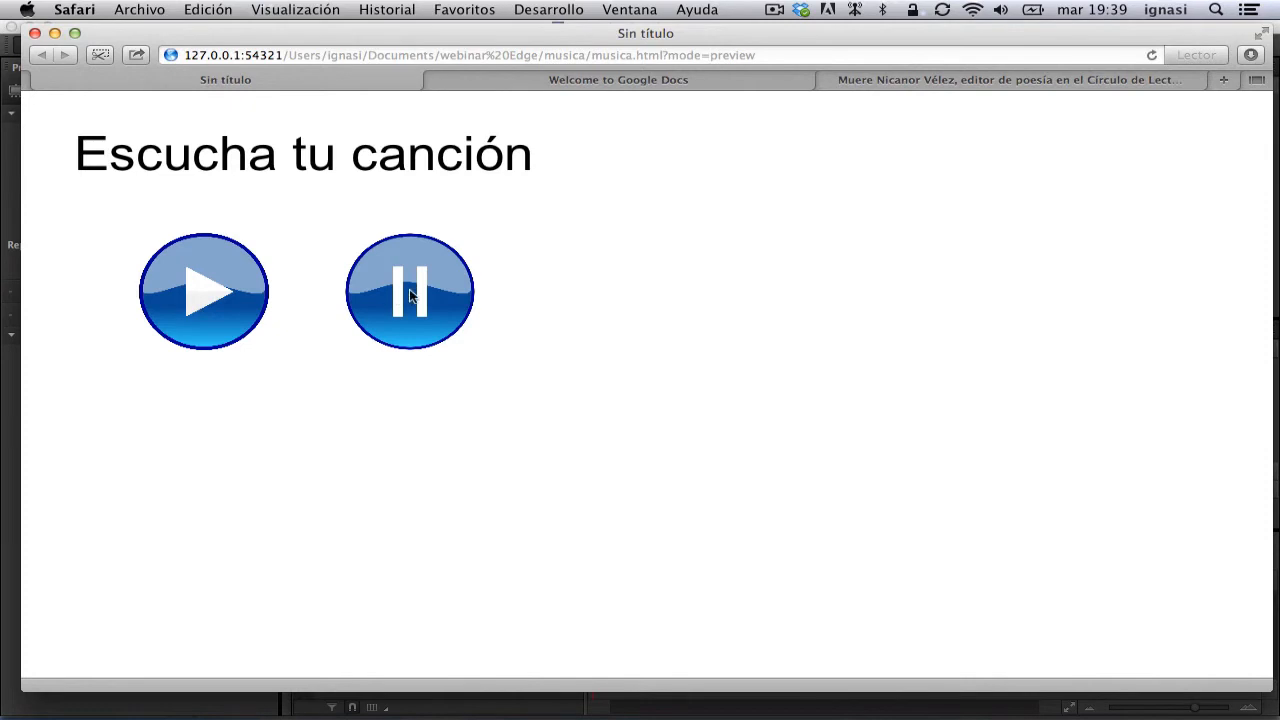
pyautogui.click(18, 180)
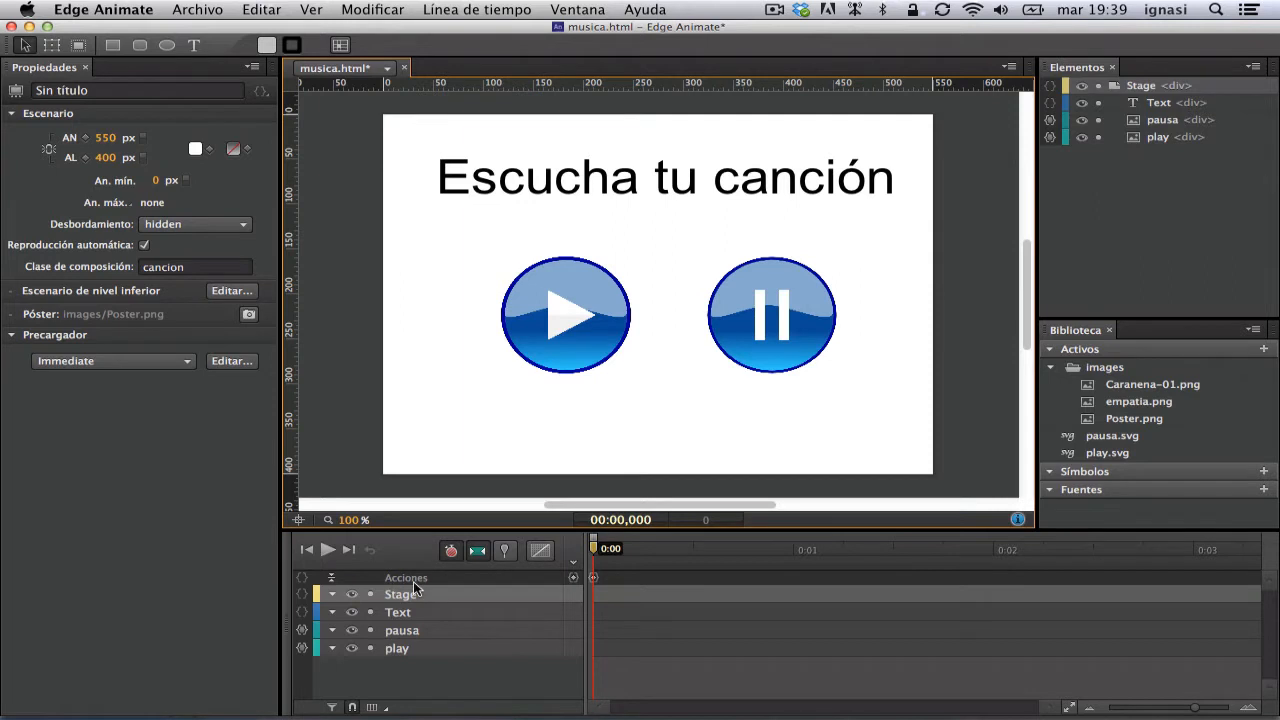
# Step: Examine the timeline trigger code at 0 ms that appends the sintonia.mp3 audio element to the stage
pyautogui.click(574, 584)
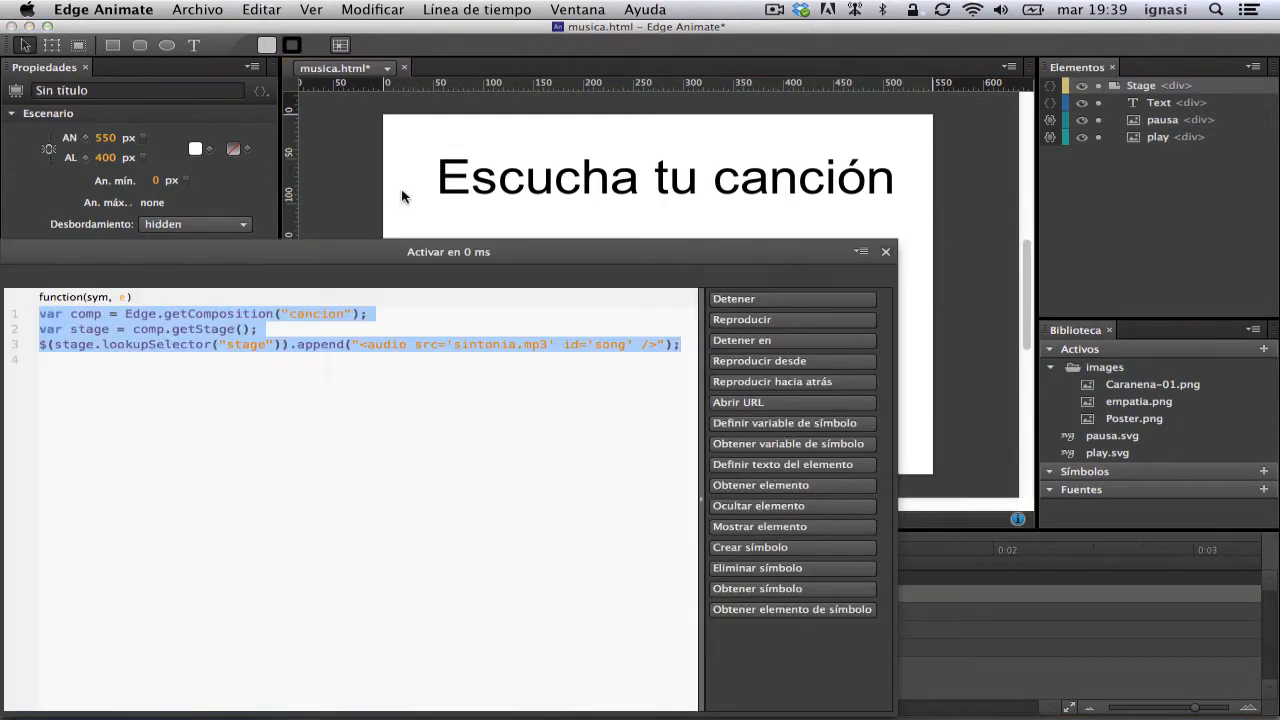
pyautogui.moveTo(343, 257); pyautogui.dragTo(495, 171)
pyautogui.click(542, 230)
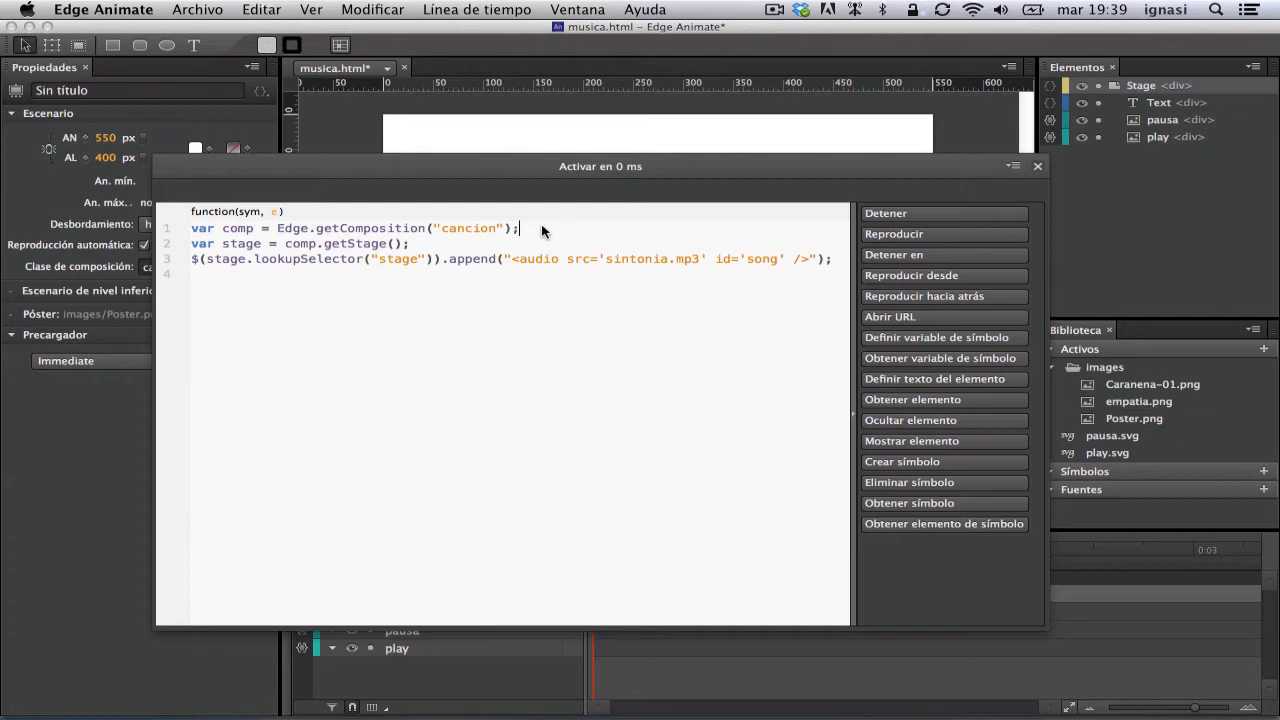
pyautogui.moveTo(488, 163); pyautogui.dragTo(635, 164)
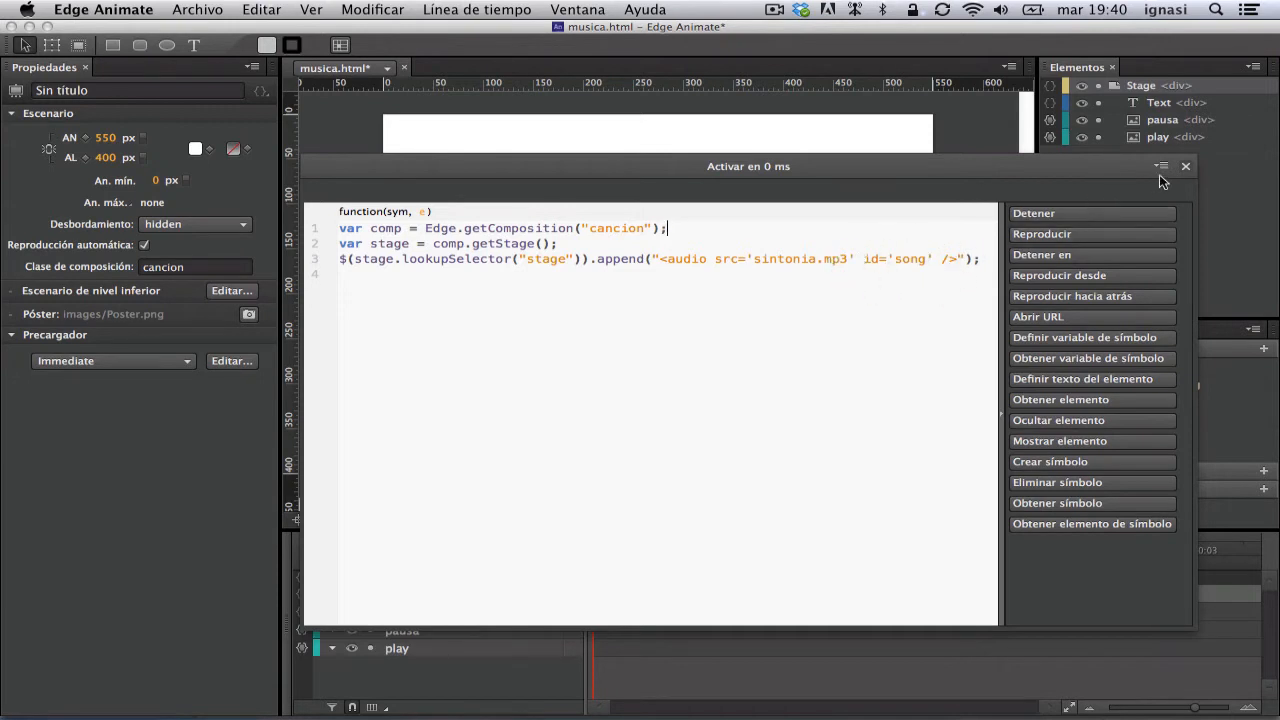
pyautogui.click(1185, 166)
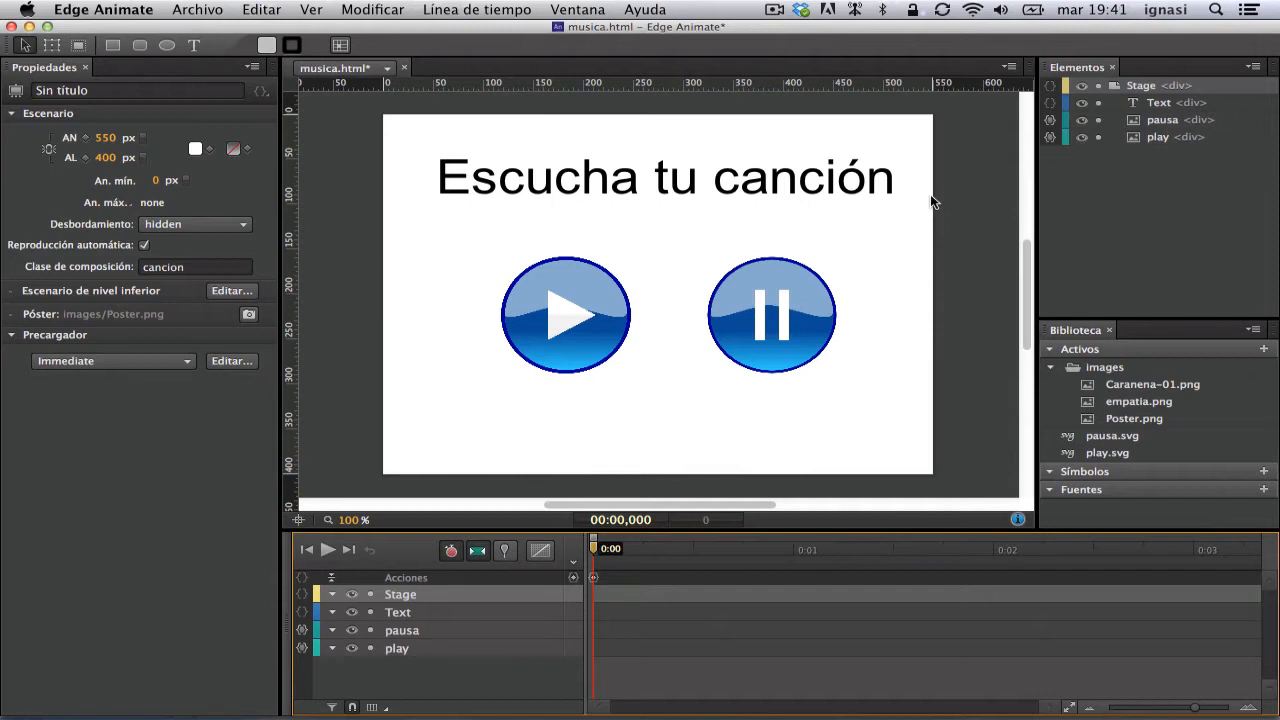
# Step: Inspect the click action code attached to the play button, and close the code editor
pyautogui.click(588, 283)
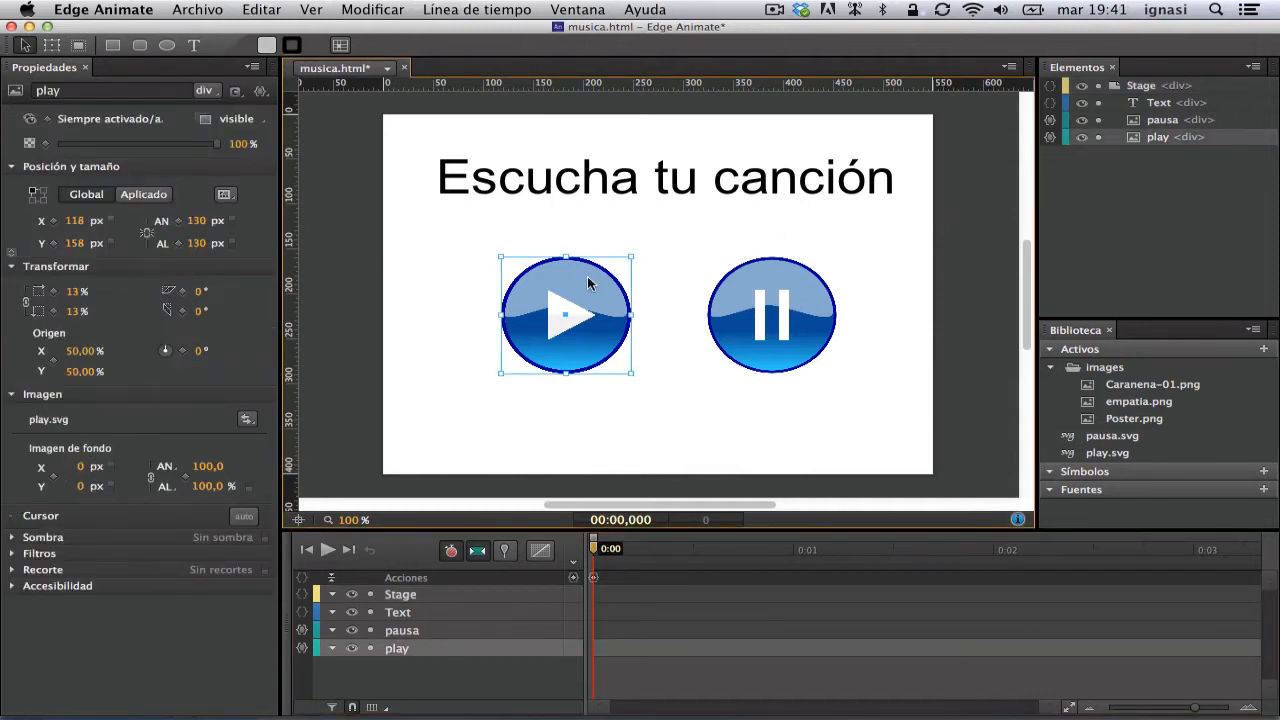
pyautogui.rightClick(588, 283)
pyautogui.click(679, 608)
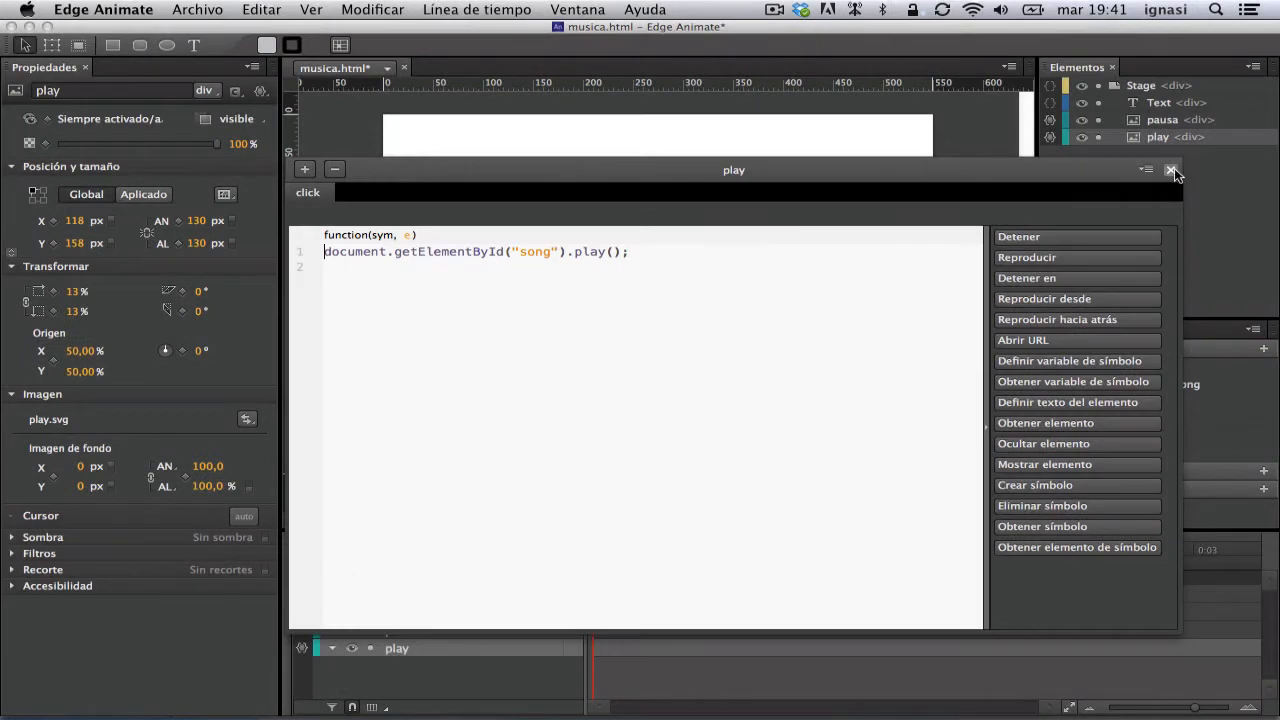
pyautogui.click(1172, 170)
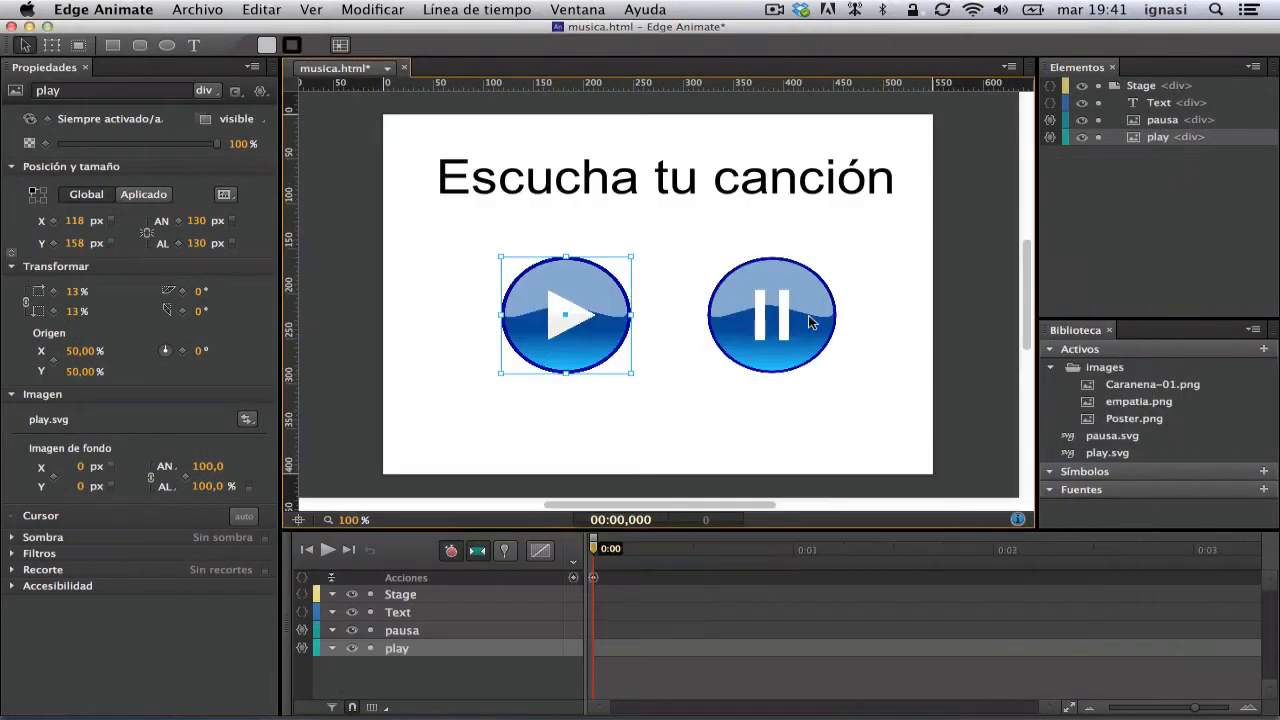
# Step: Inspect the click action code attached to the pausa button, and close the code editor
pyautogui.click(737, 328)
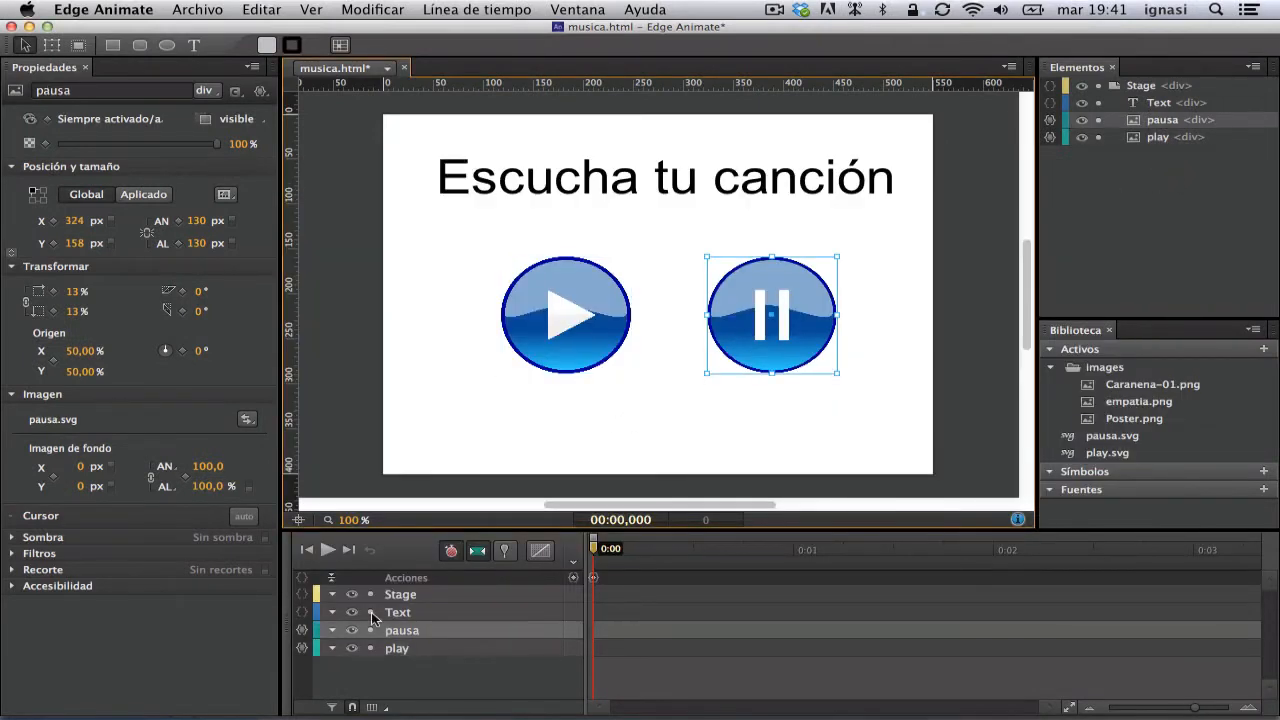
pyautogui.click(302, 630)
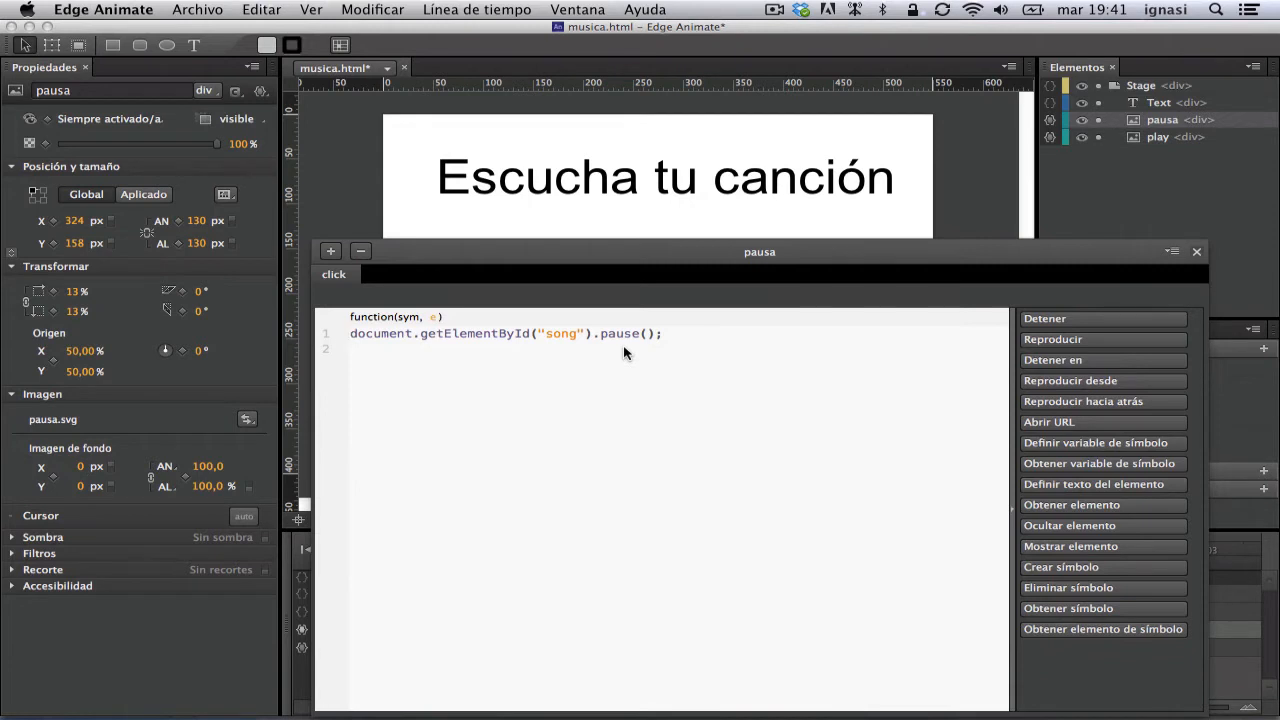
pyautogui.click(1196, 251)
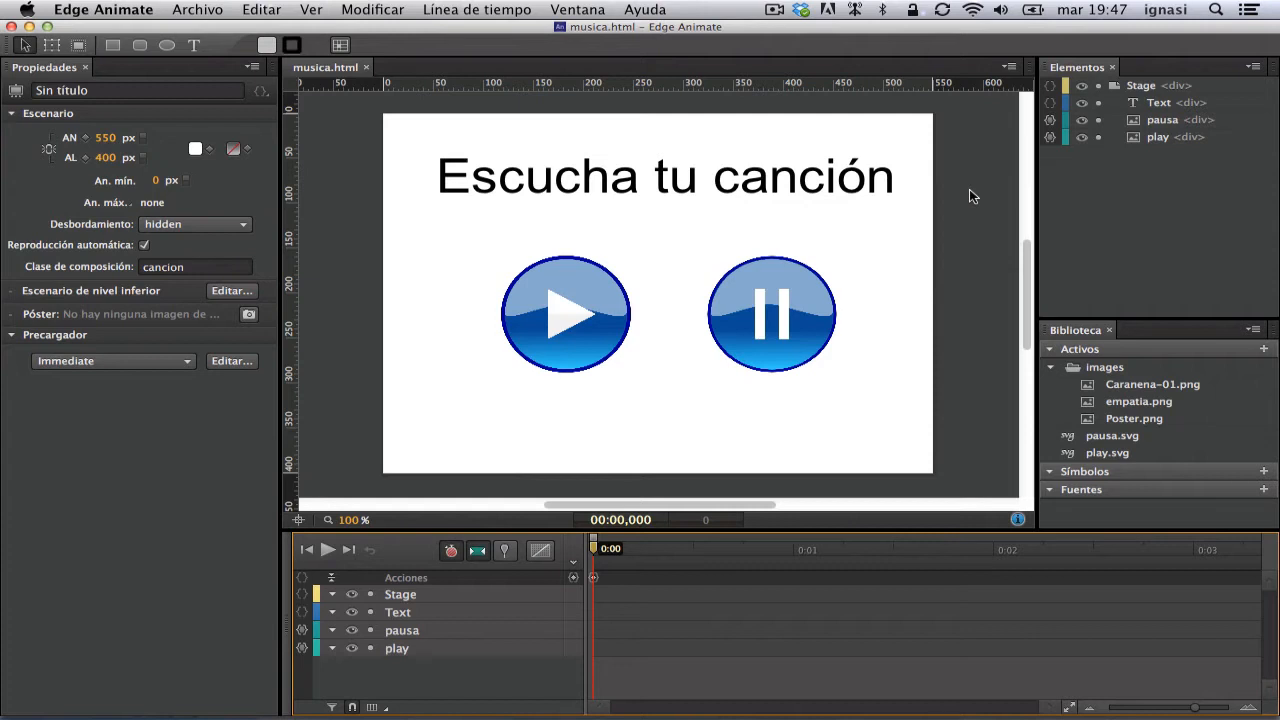
# Step: In the publish settings, enable Paquete de implementación de Animate as the publish target and disable Web
pyautogui.click(197, 9)
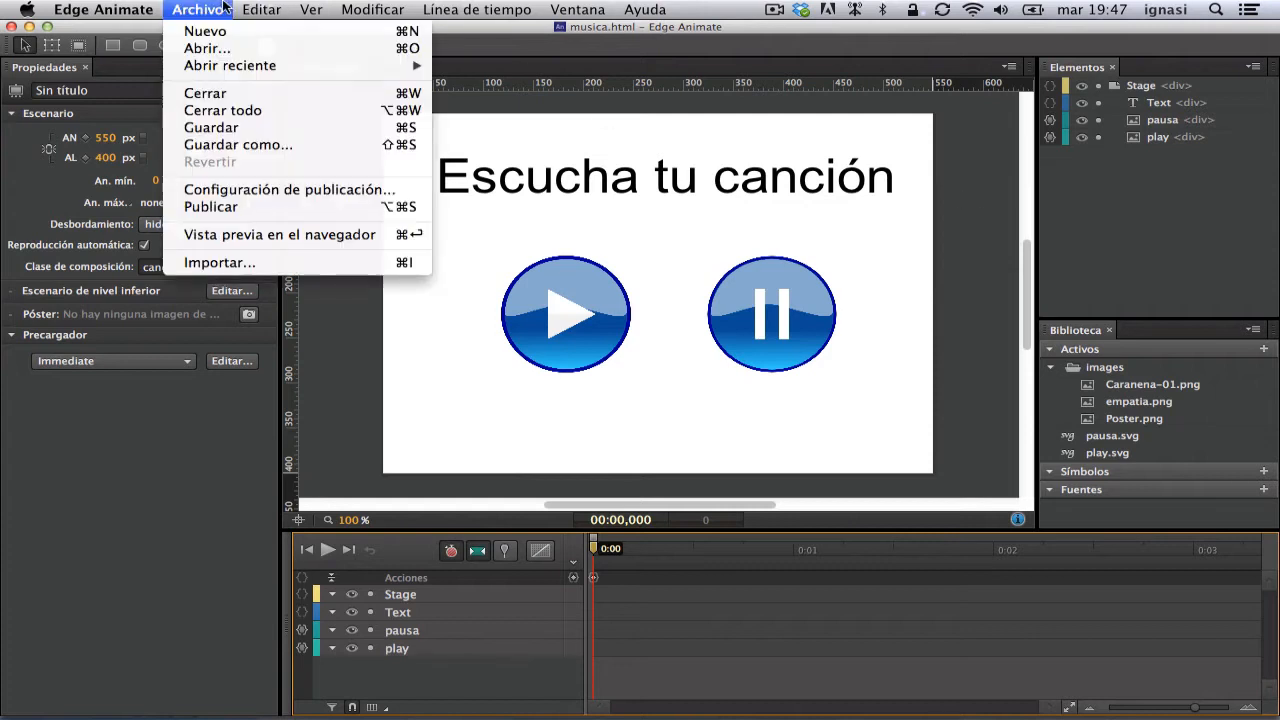
pyautogui.click(256, 191)
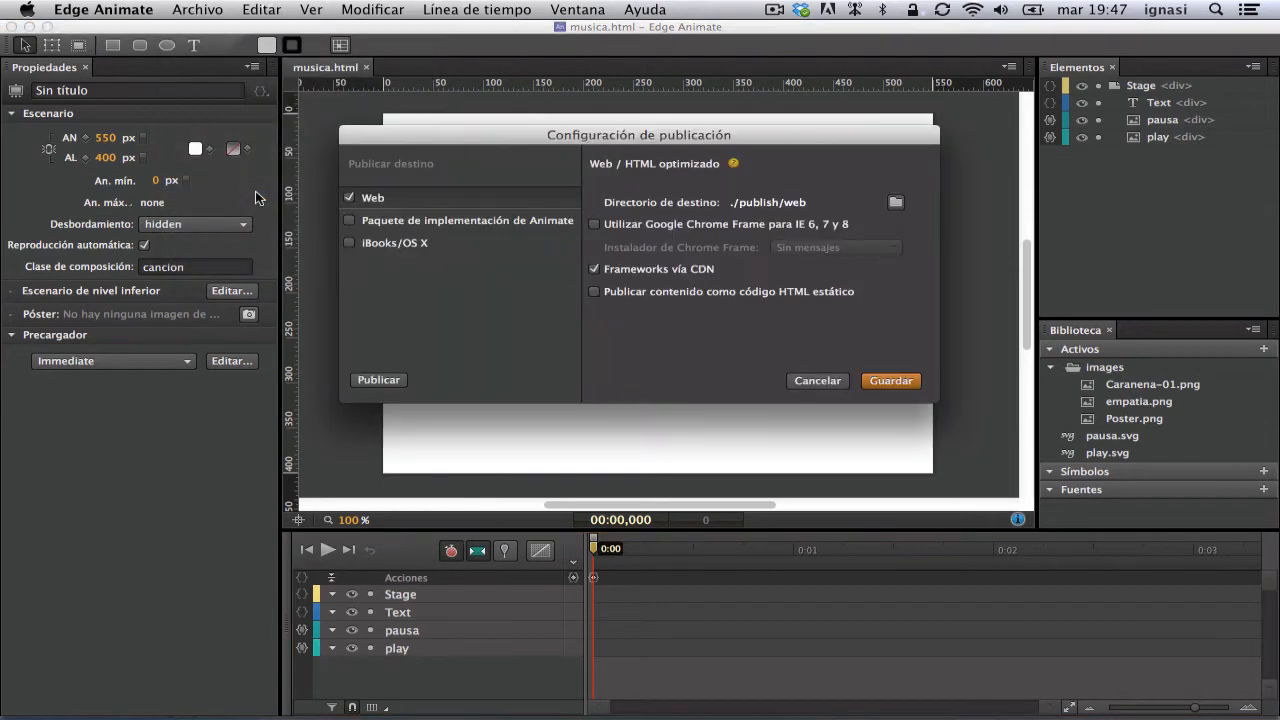
pyautogui.click(400, 240)
pyautogui.click(352, 222)
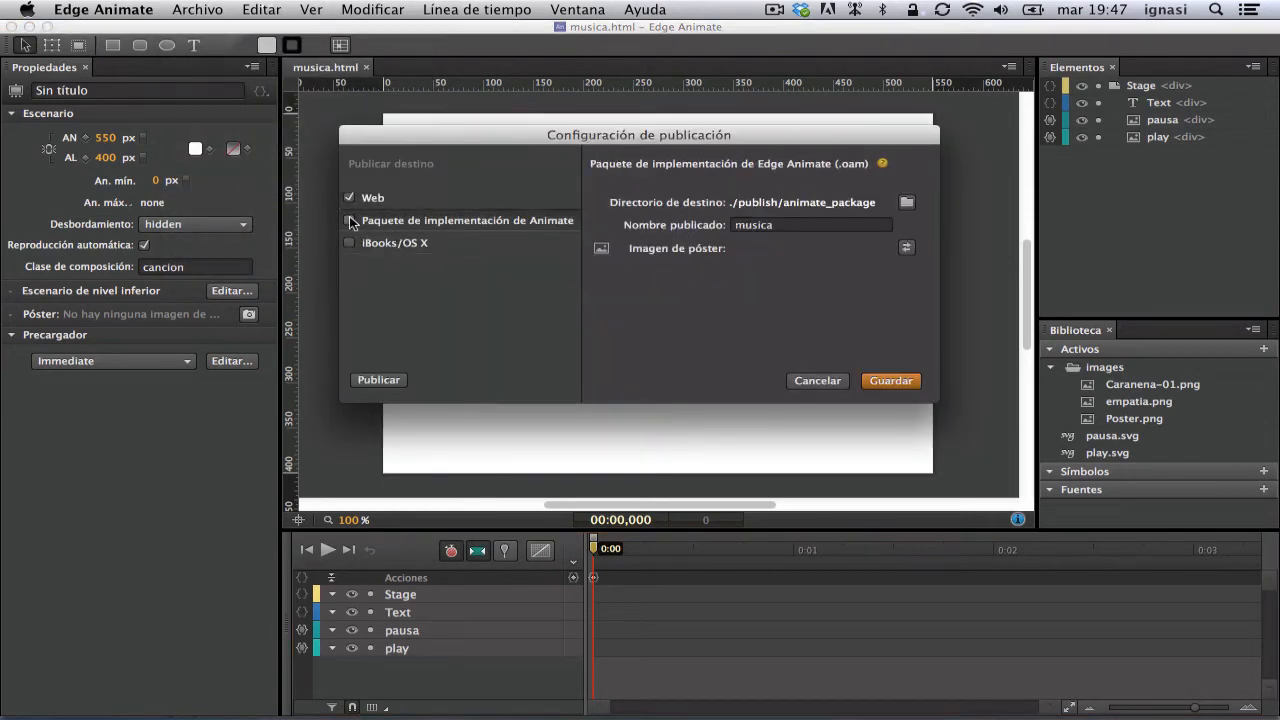
pyautogui.click(350, 199)
pyautogui.click(398, 220)
# Step: Set the package's destination directory to the audio oam folder and publish it under the name musica
pyautogui.click(907, 202)
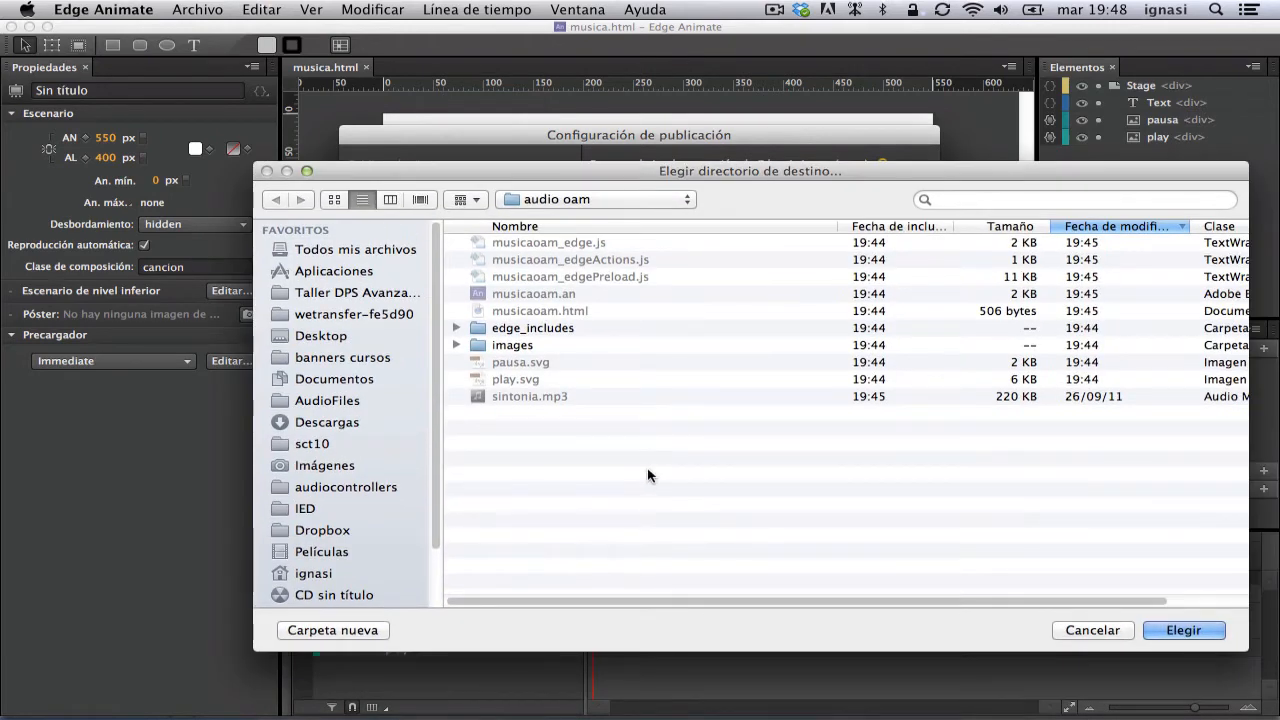
pyautogui.click(1178, 631)
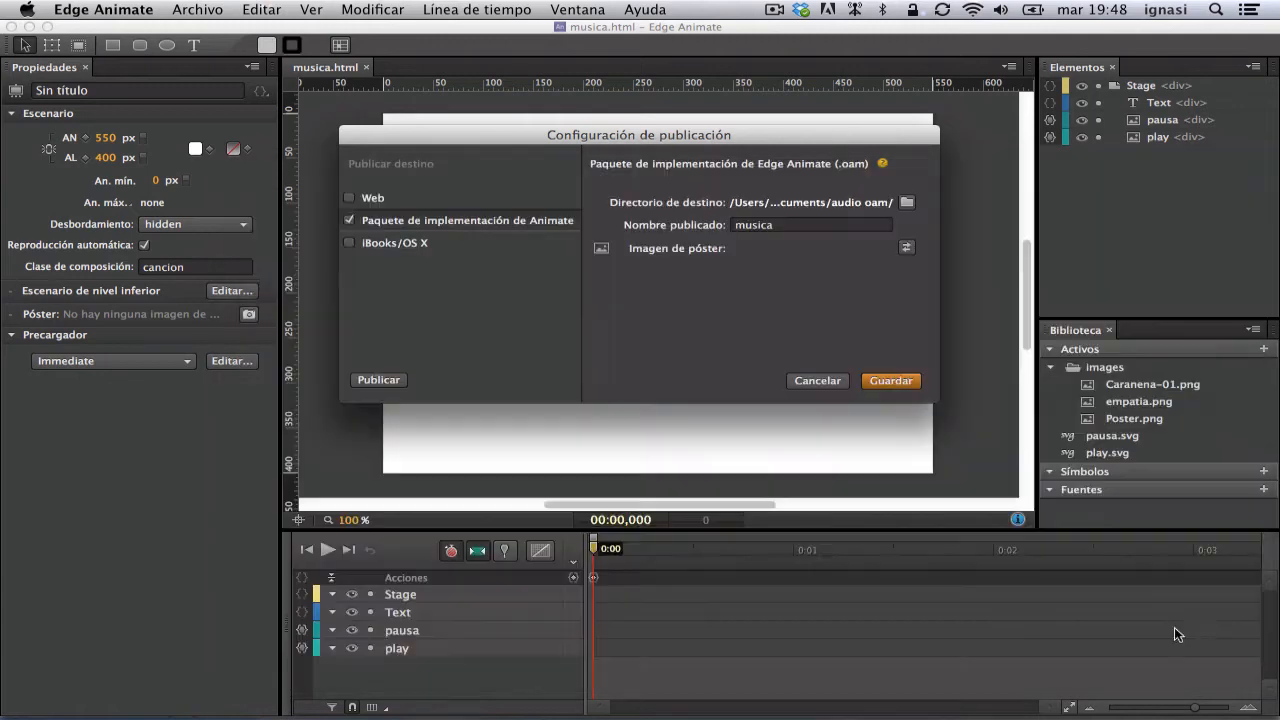
pyautogui.click(379, 381)
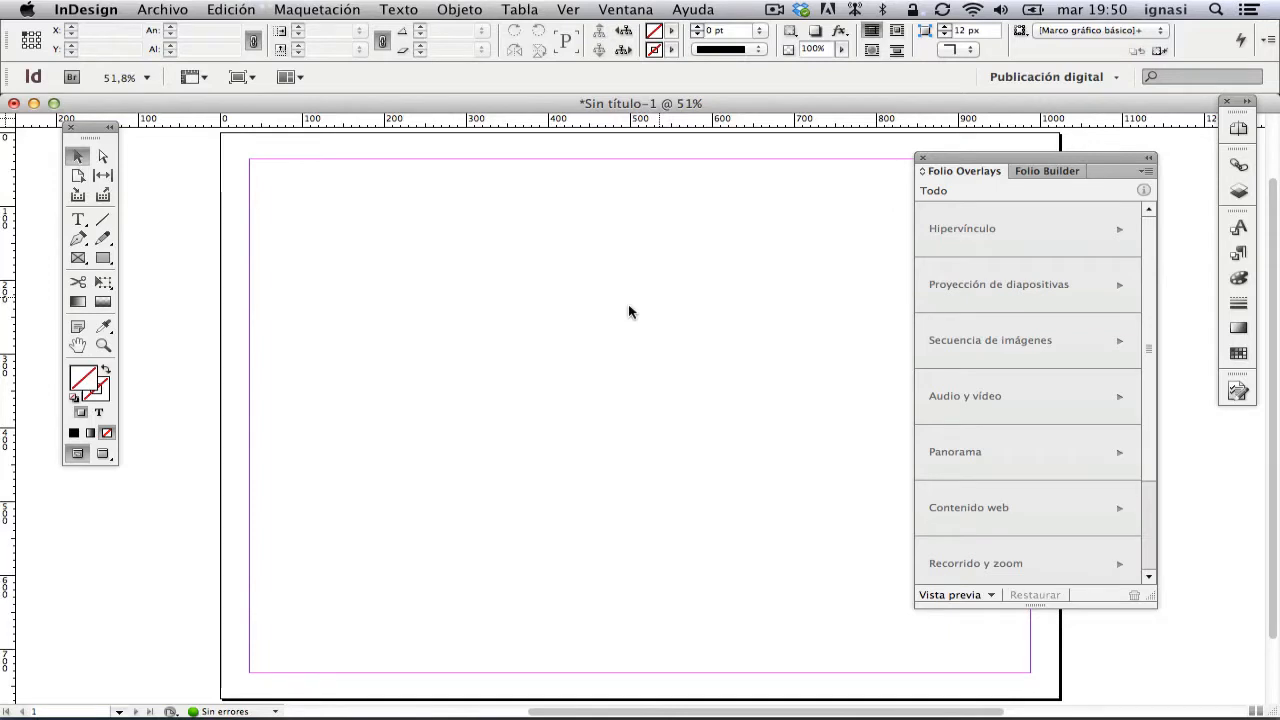
# Step: In InDesign, place musica.oam from the audio oam folder on the blank page at about X 168 px, Y 148 px
pyautogui.click(184, 9)
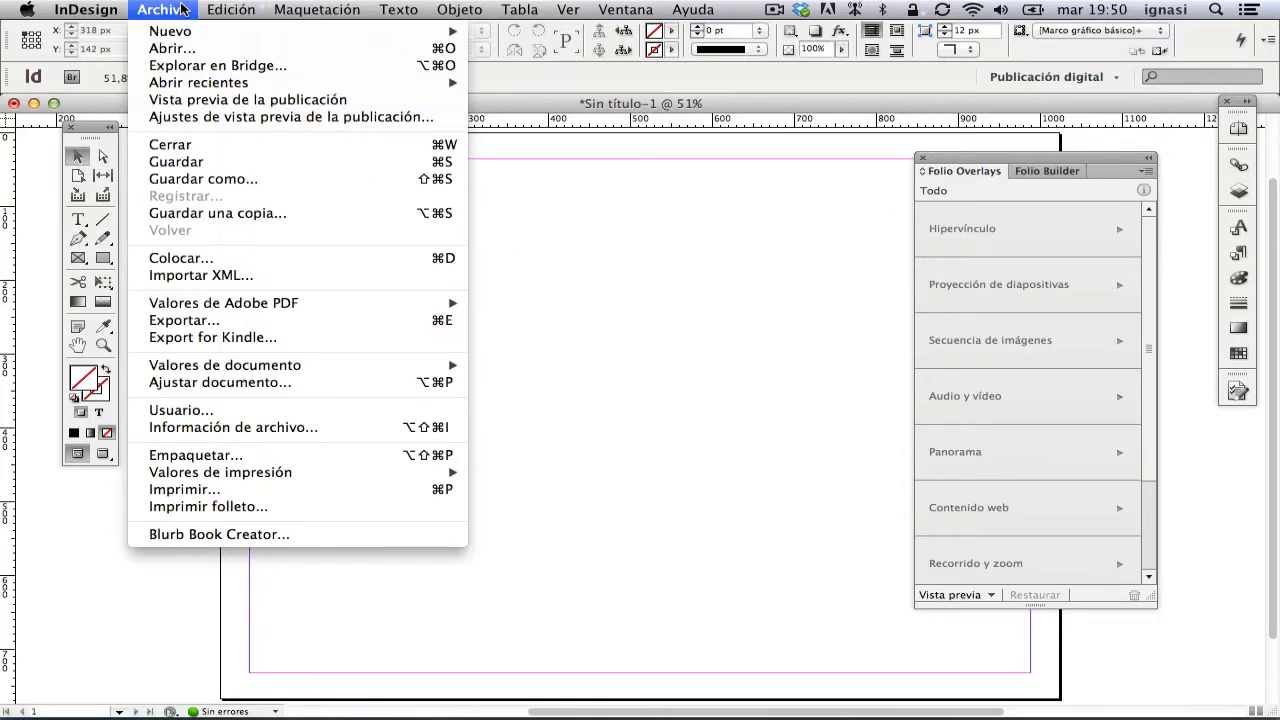
pyautogui.click(207, 260)
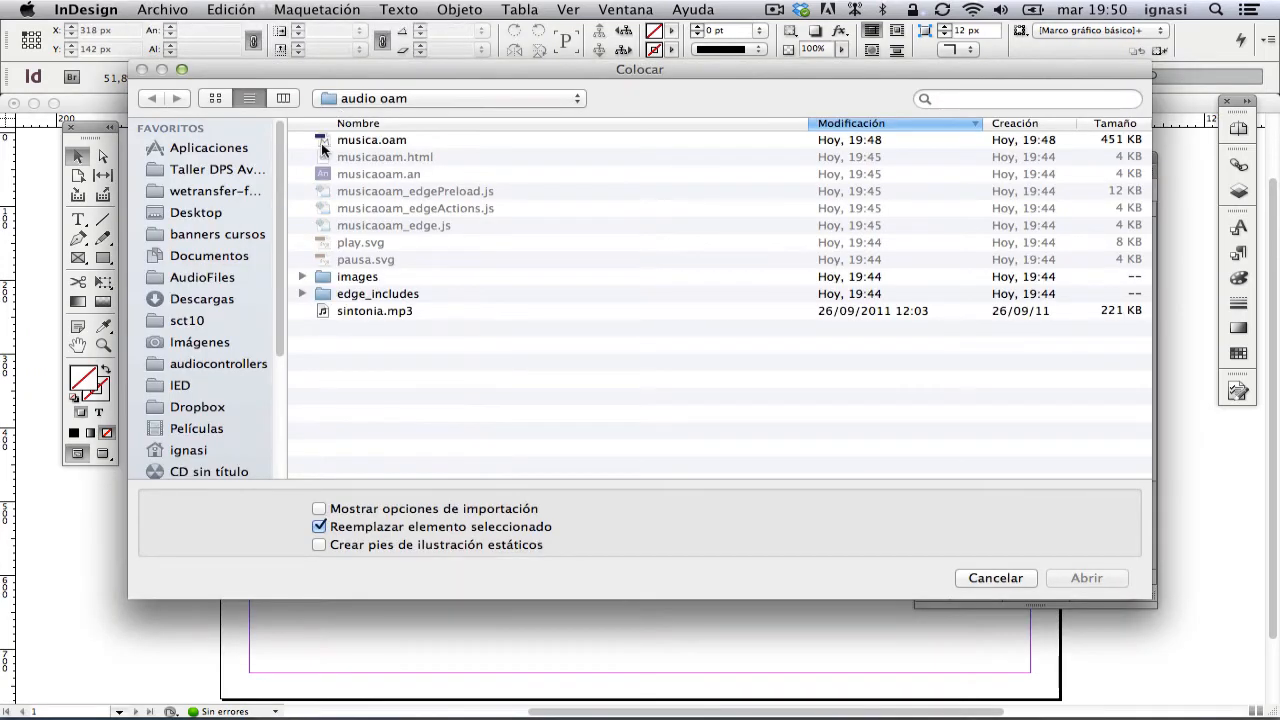
pyautogui.click(321, 146)
pyautogui.click(1083, 576)
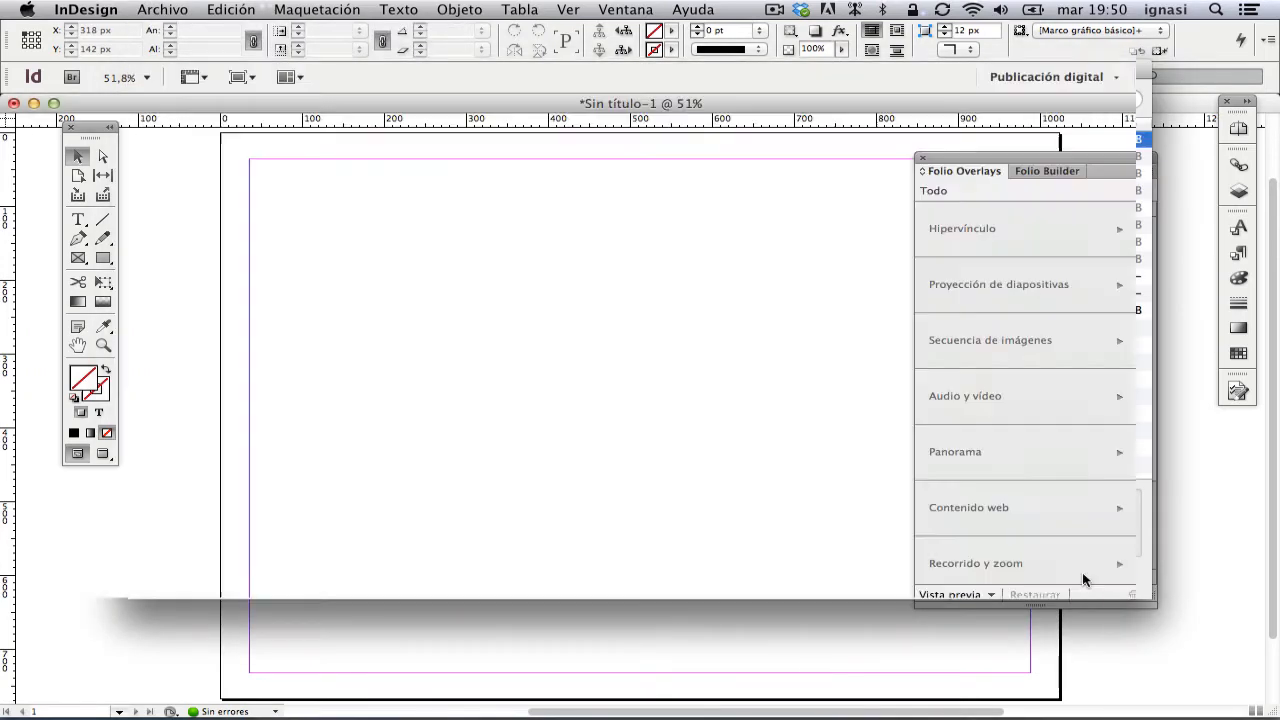
pyautogui.click(357, 242)
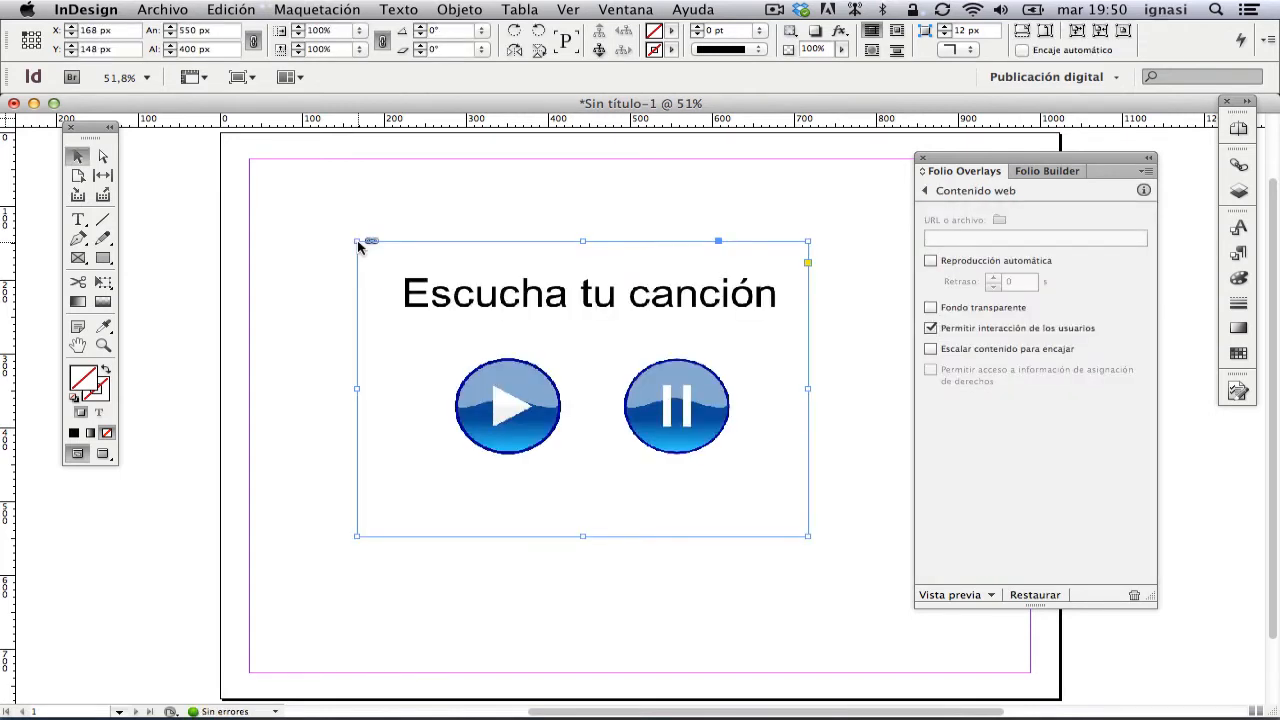
# Step: Enable Reproducción automática for the placed web content and preview it on the connected iPad
pyautogui.click(931, 261)
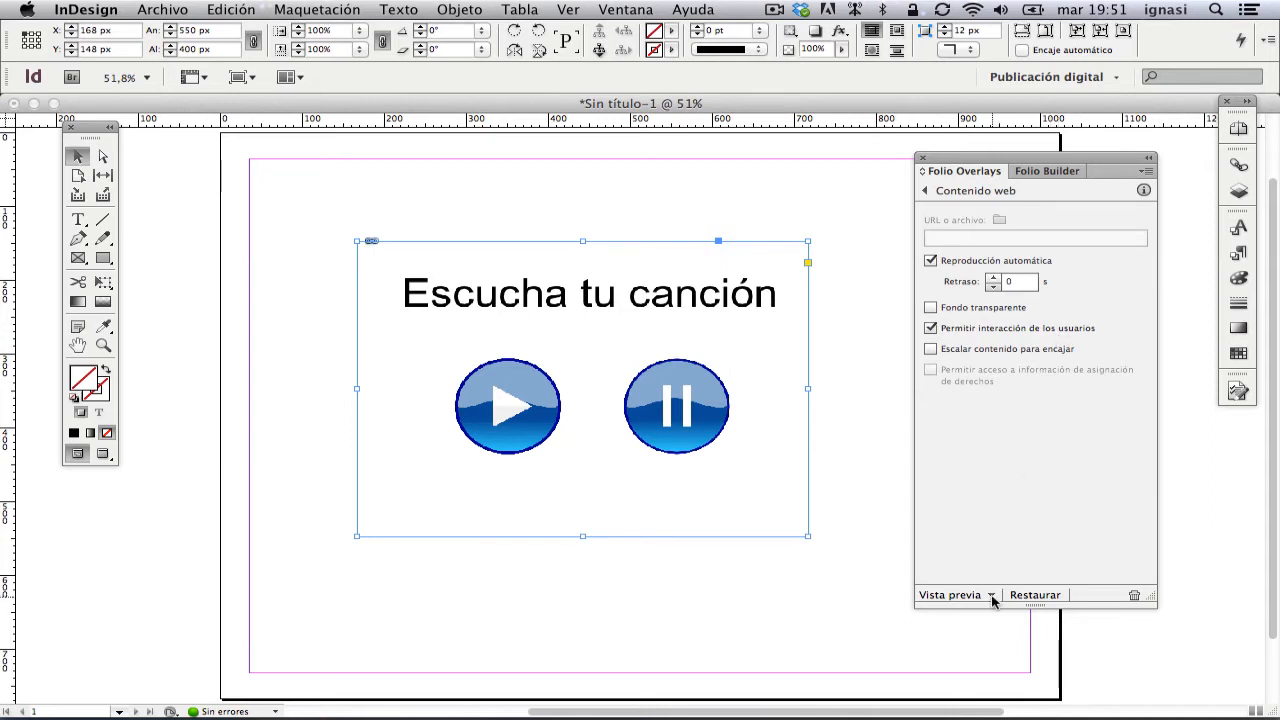
pyautogui.click(992, 597)
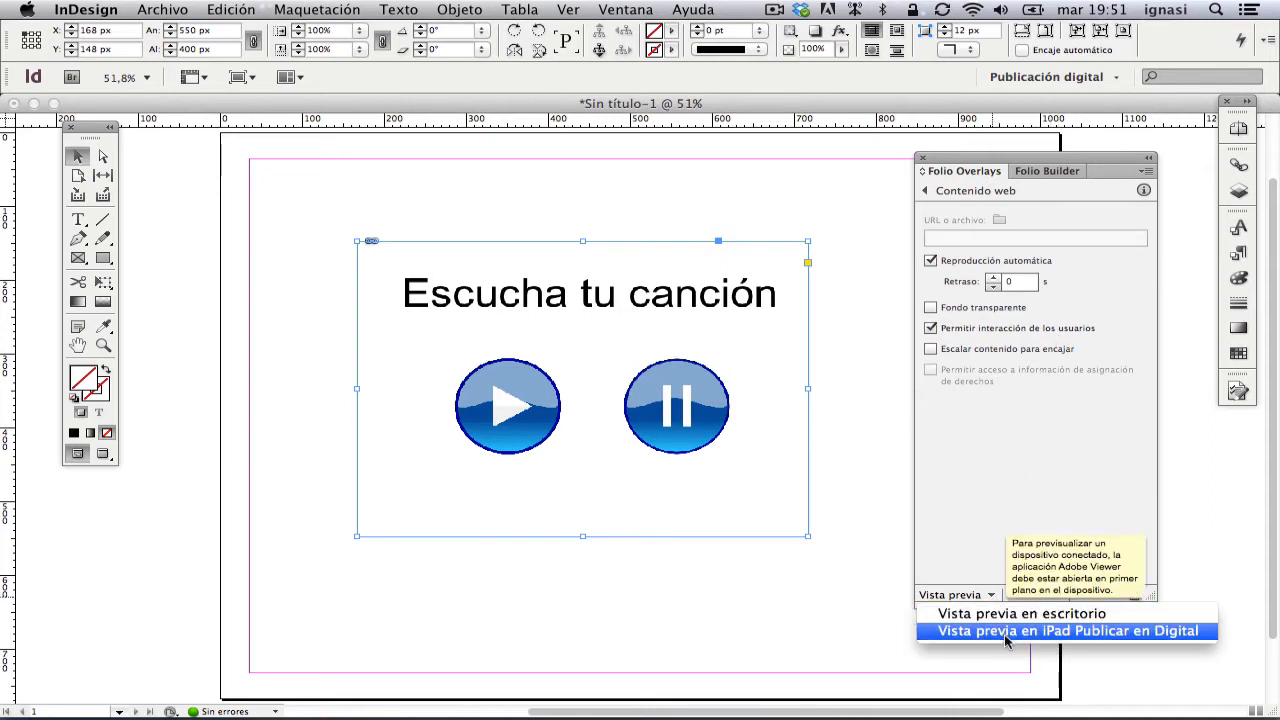
pyautogui.click(1007, 631)
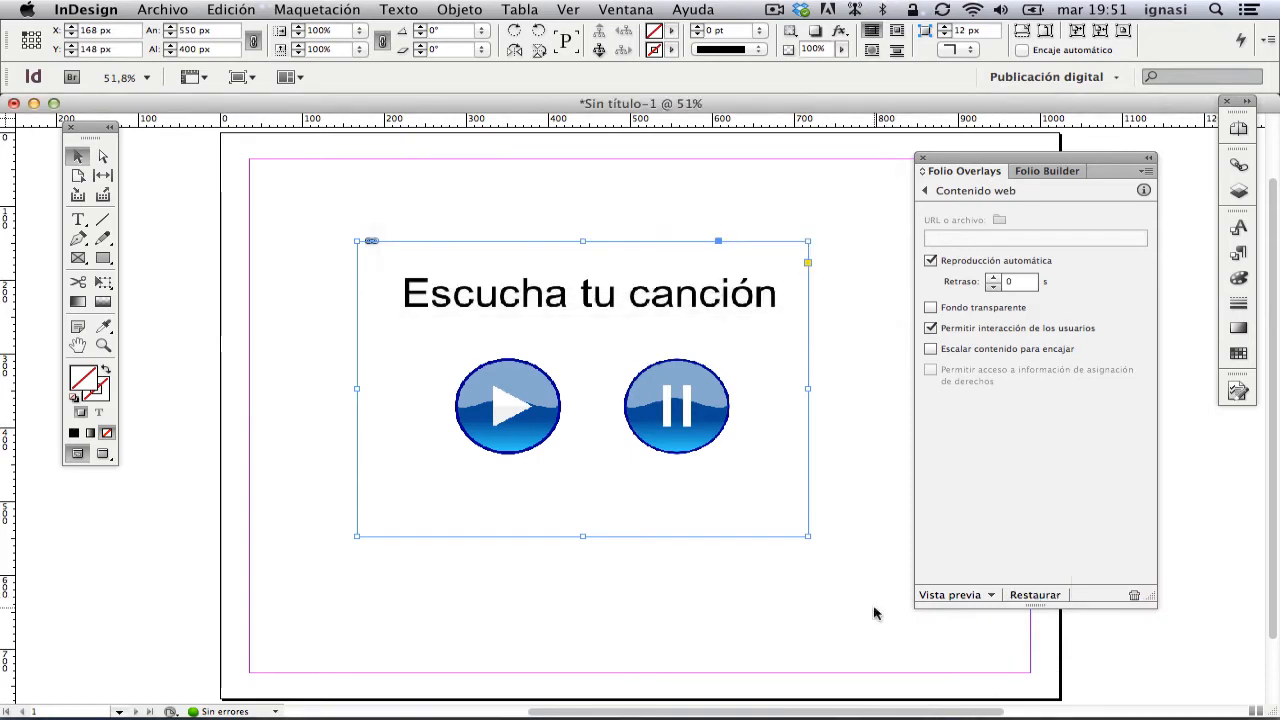
# Step: Switch back to Edge Animate and examine the assets in the library's images folder
pyautogui.press('super+Tab')
pyautogui.press('super+Tab')
pyautogui.press('super+Tab')
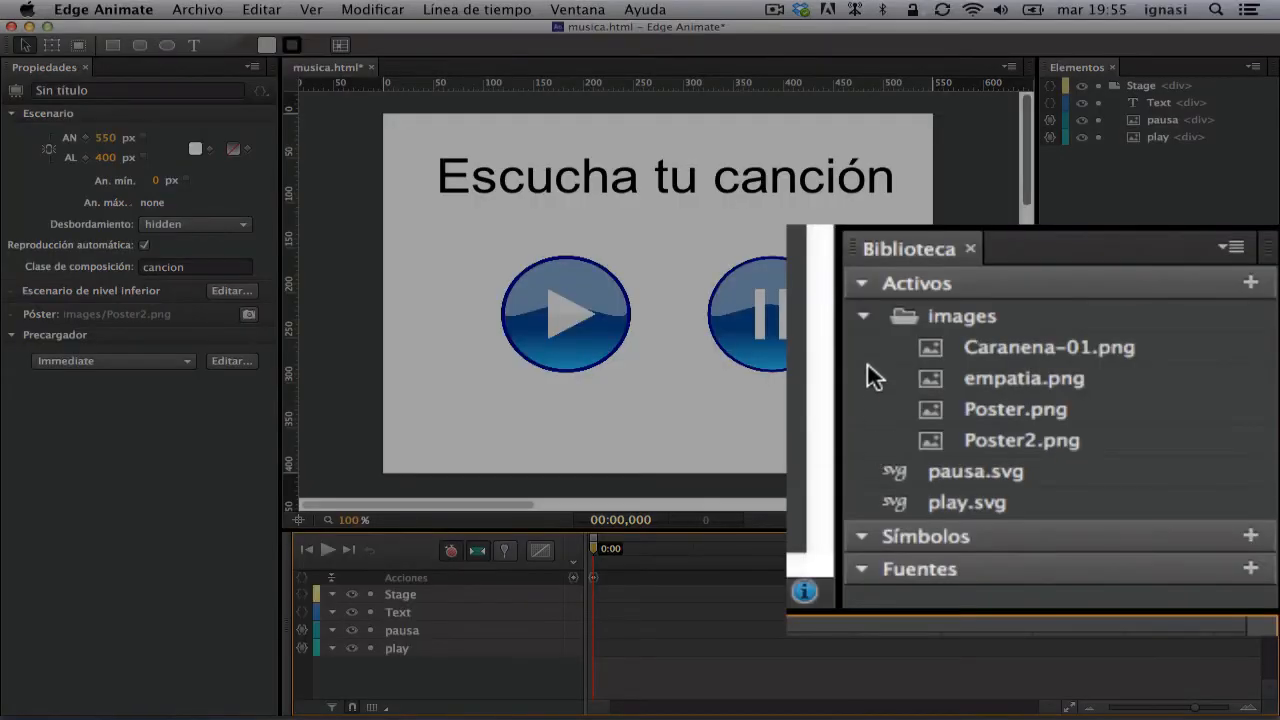
pyautogui.click(864, 325)
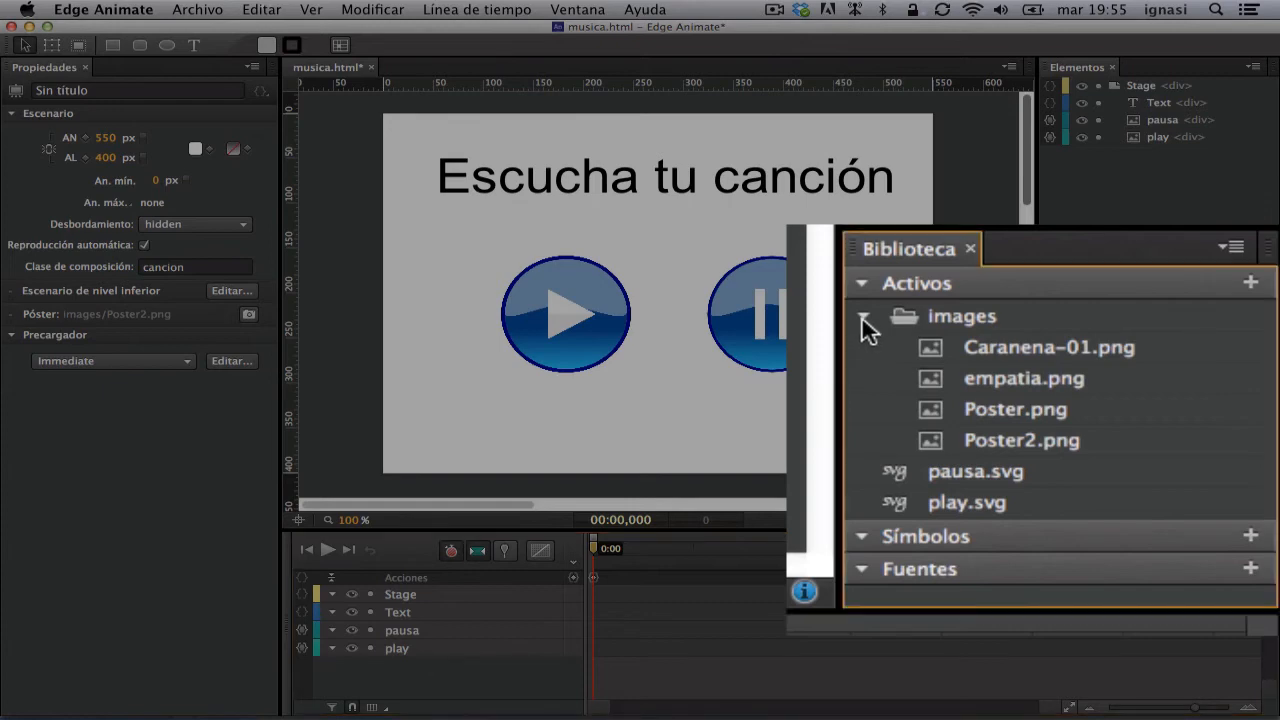
pyautogui.click(862, 317)
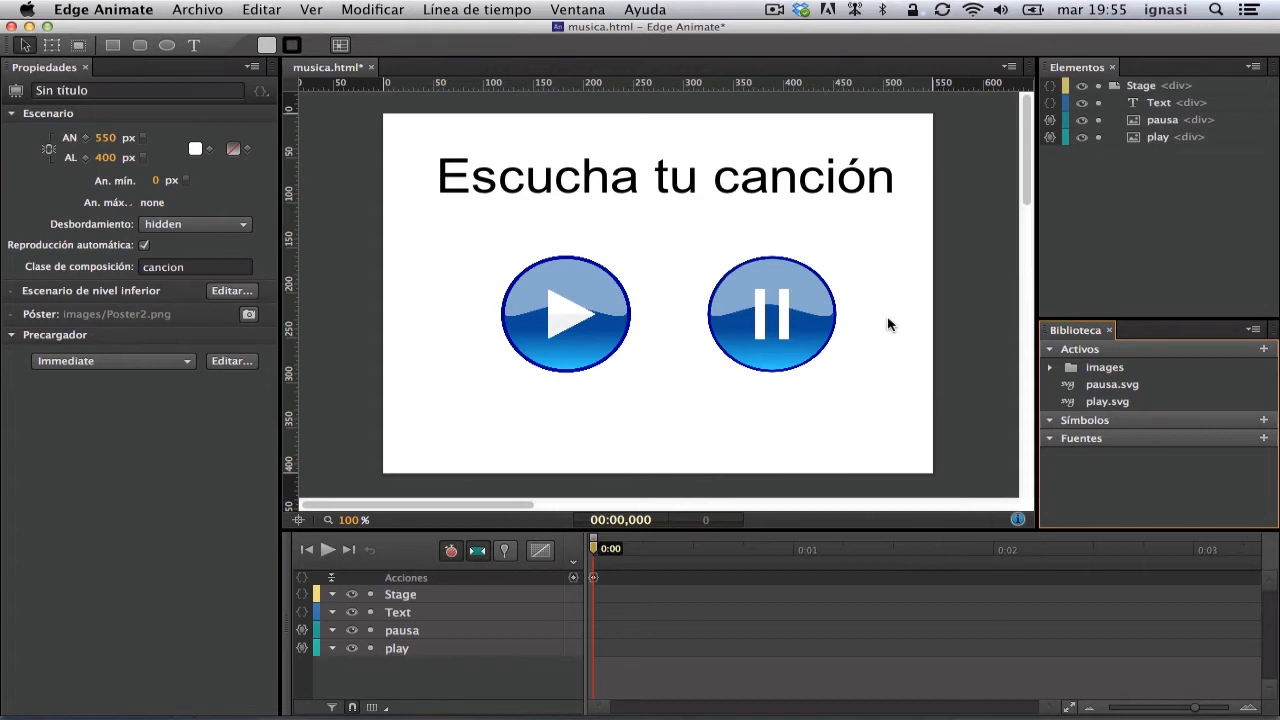
pyautogui.click(1049, 367)
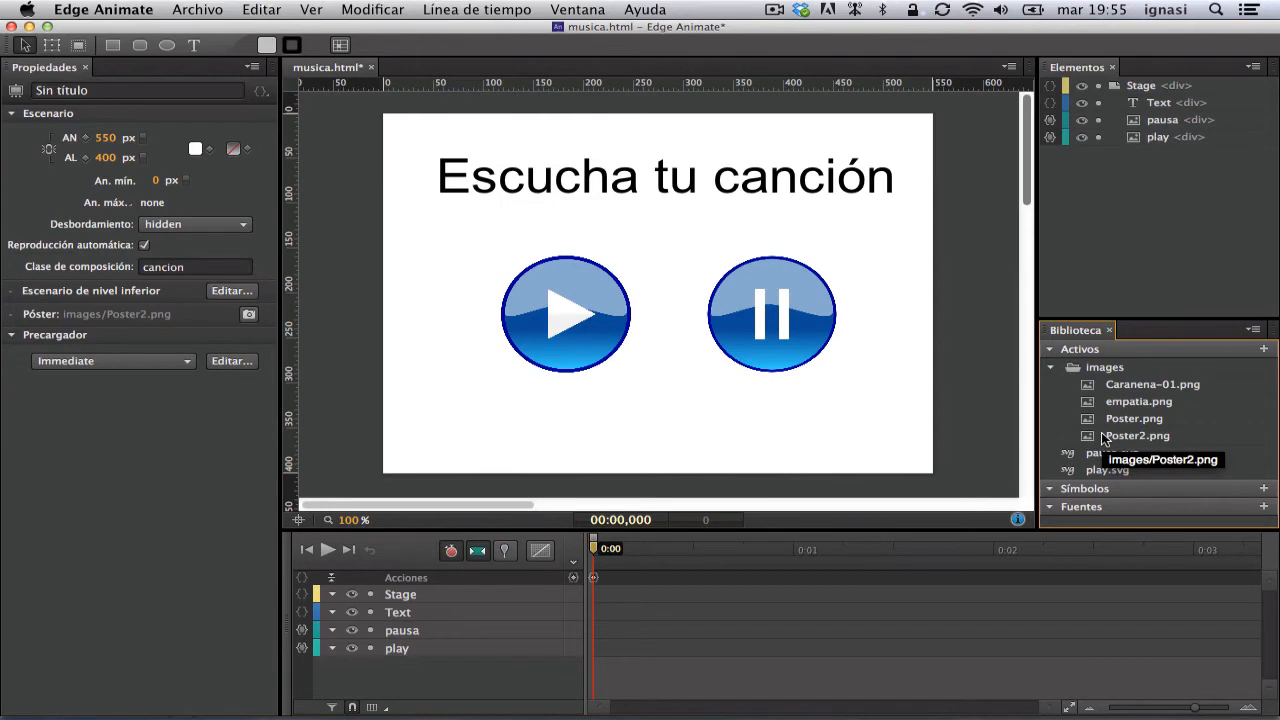
# Step: Check which file formats can be imported as library assets, and cancel the import
pyautogui.click(1259, 352)
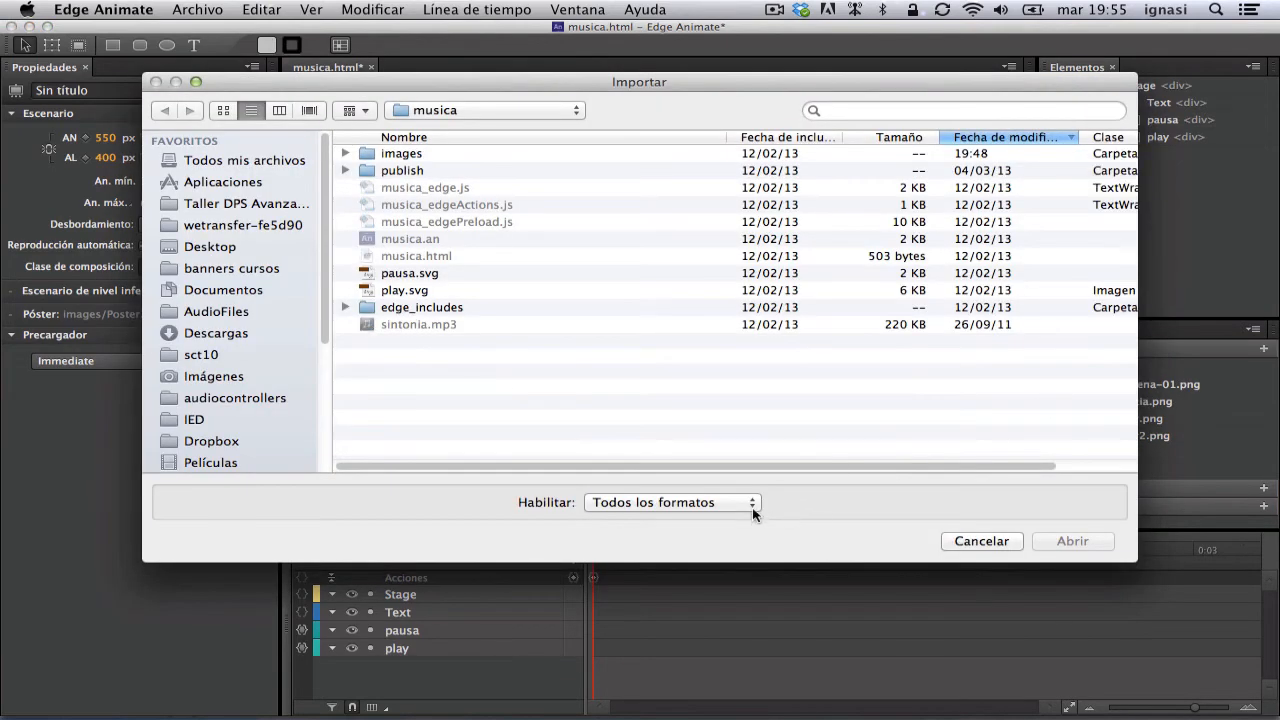
pyautogui.click(753, 503)
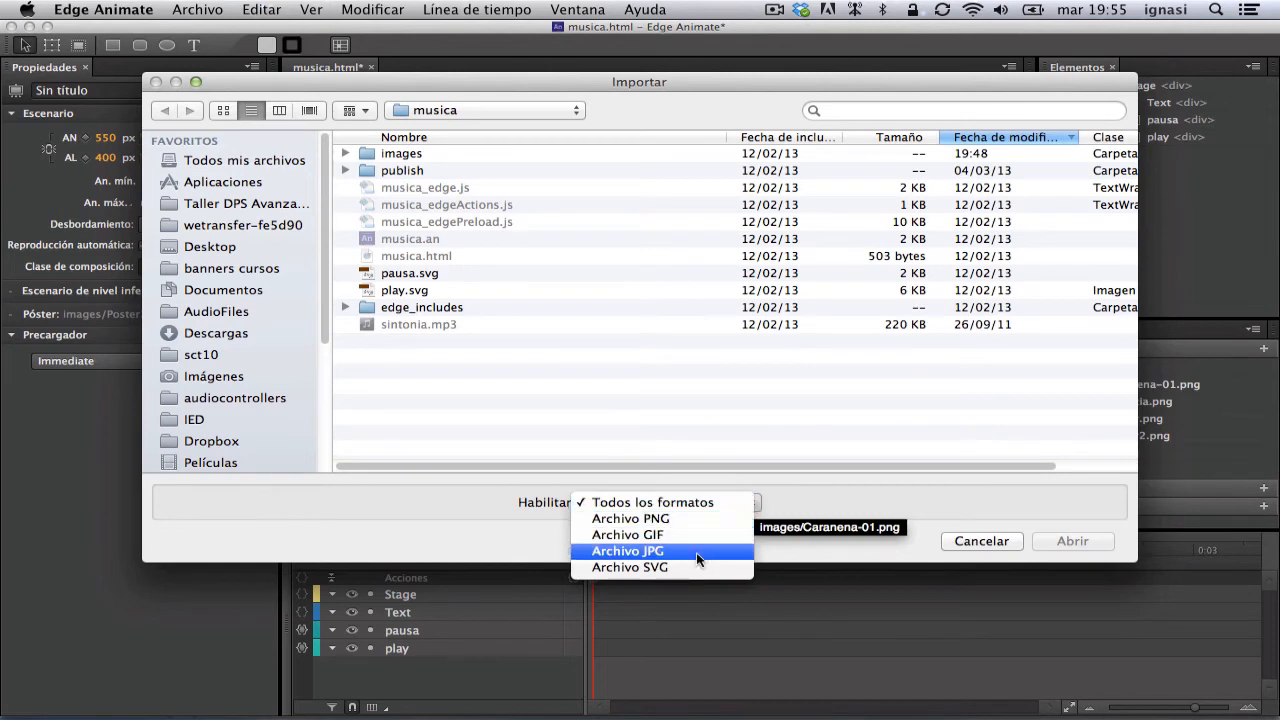
pyautogui.click(986, 539)
pyautogui.click(991, 539)
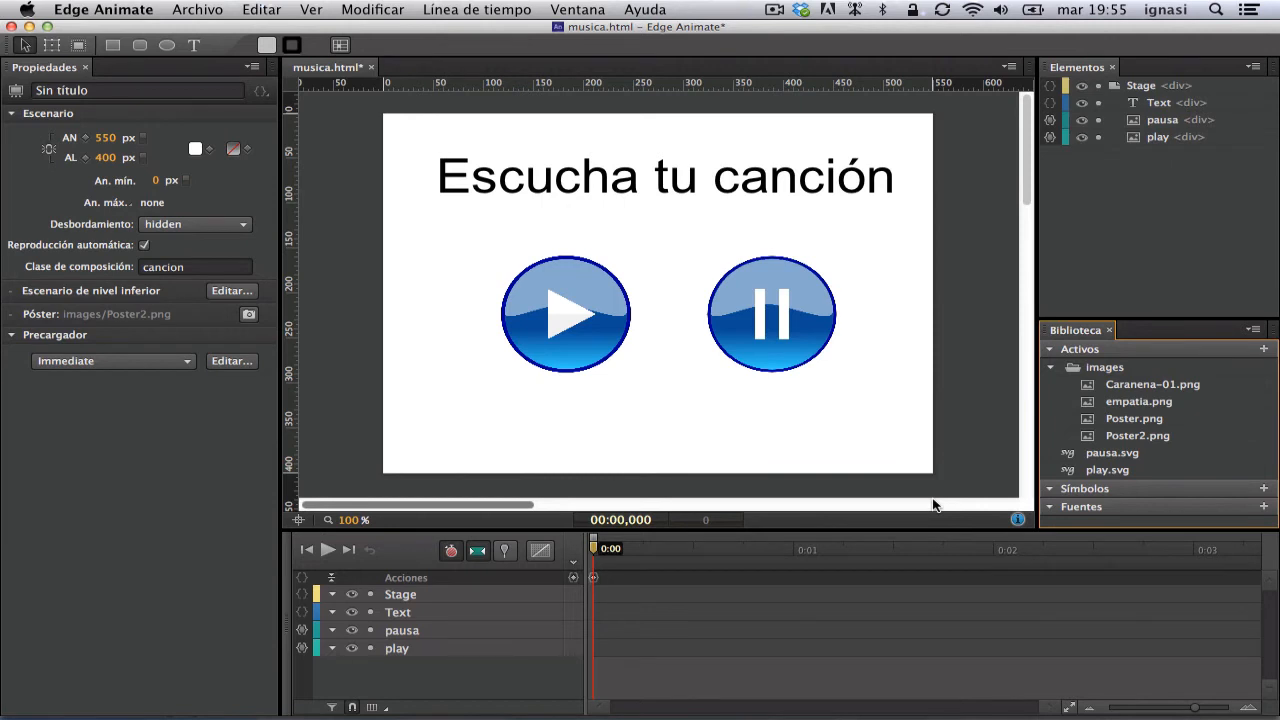
# Step: Recheck the audio source path in the timeline's 0 ms trigger code, and close the editor
pyautogui.click(573, 580)
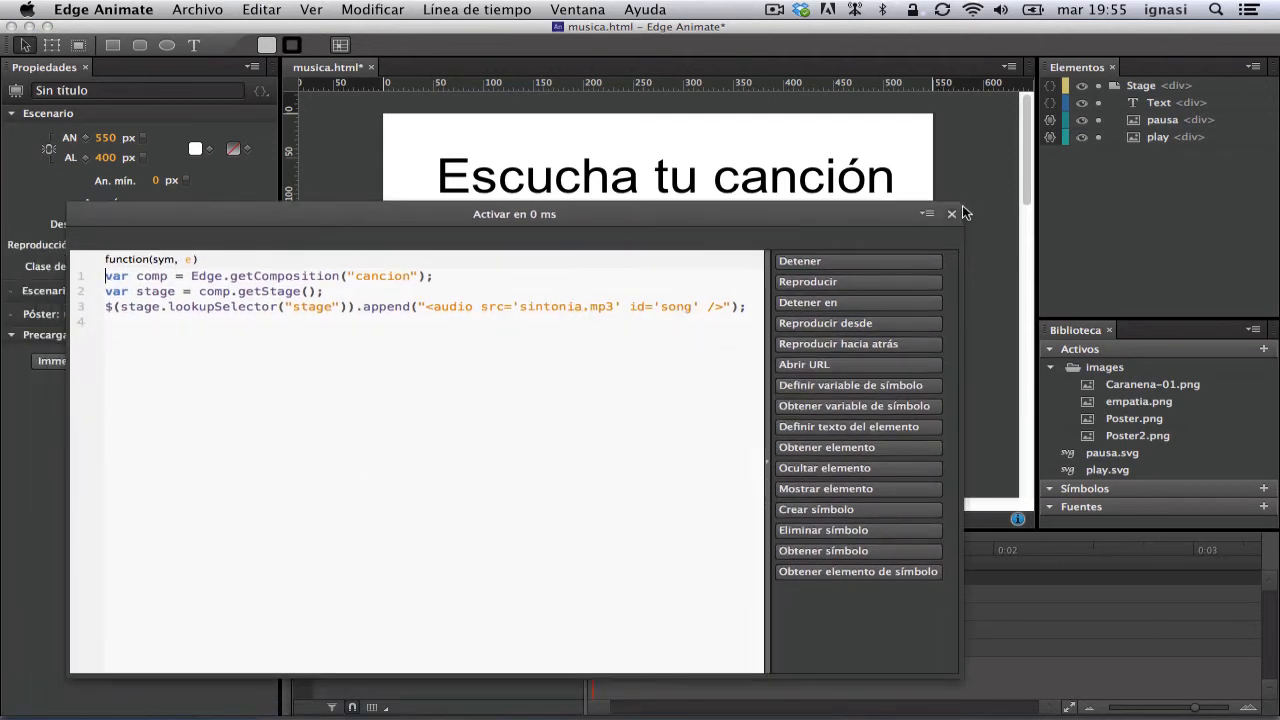
pyautogui.click(952, 213)
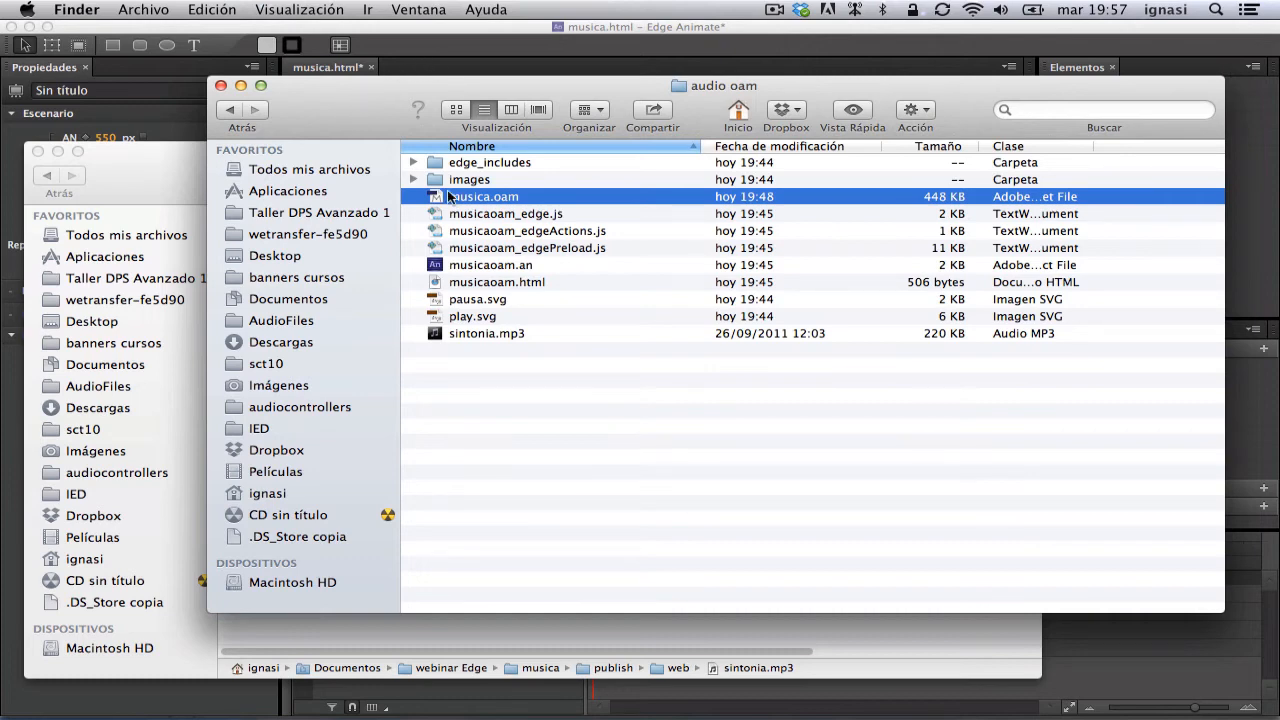
# Step: Duplicate musica.oam in the audio oam folder and change the copy's extension to .zip
pyautogui.click(477, 408)
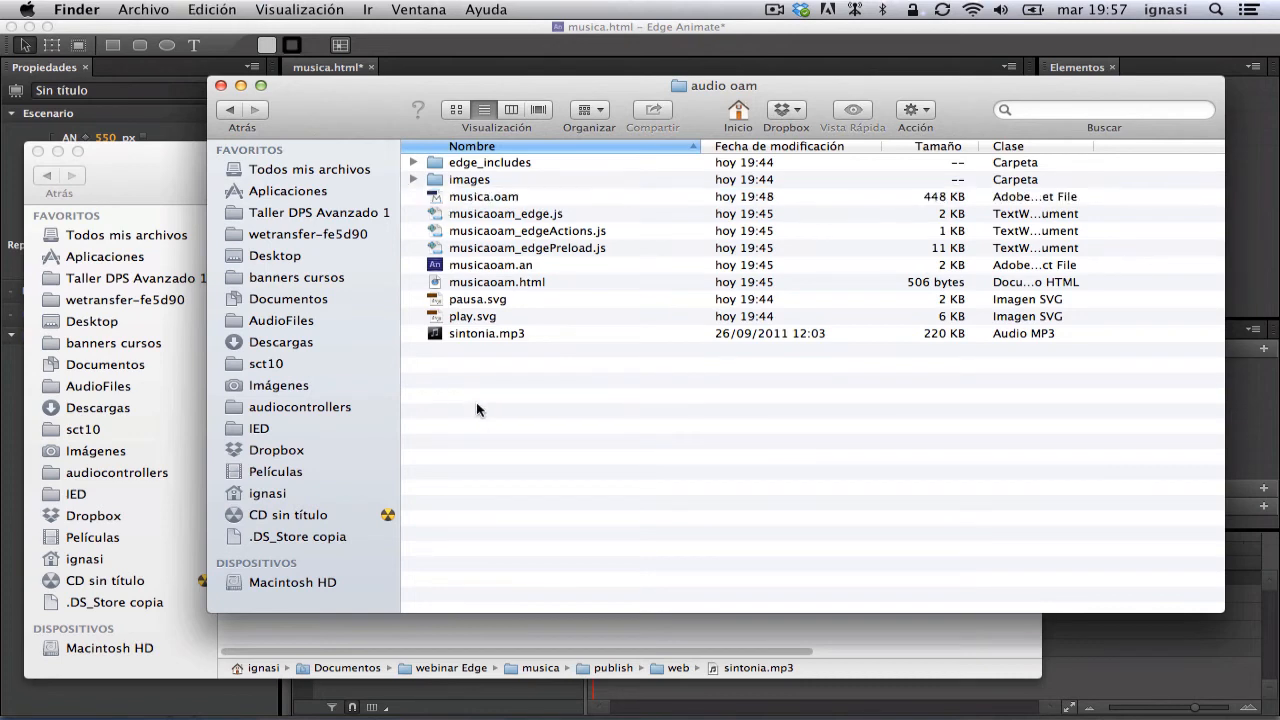
pyautogui.press('super+v')
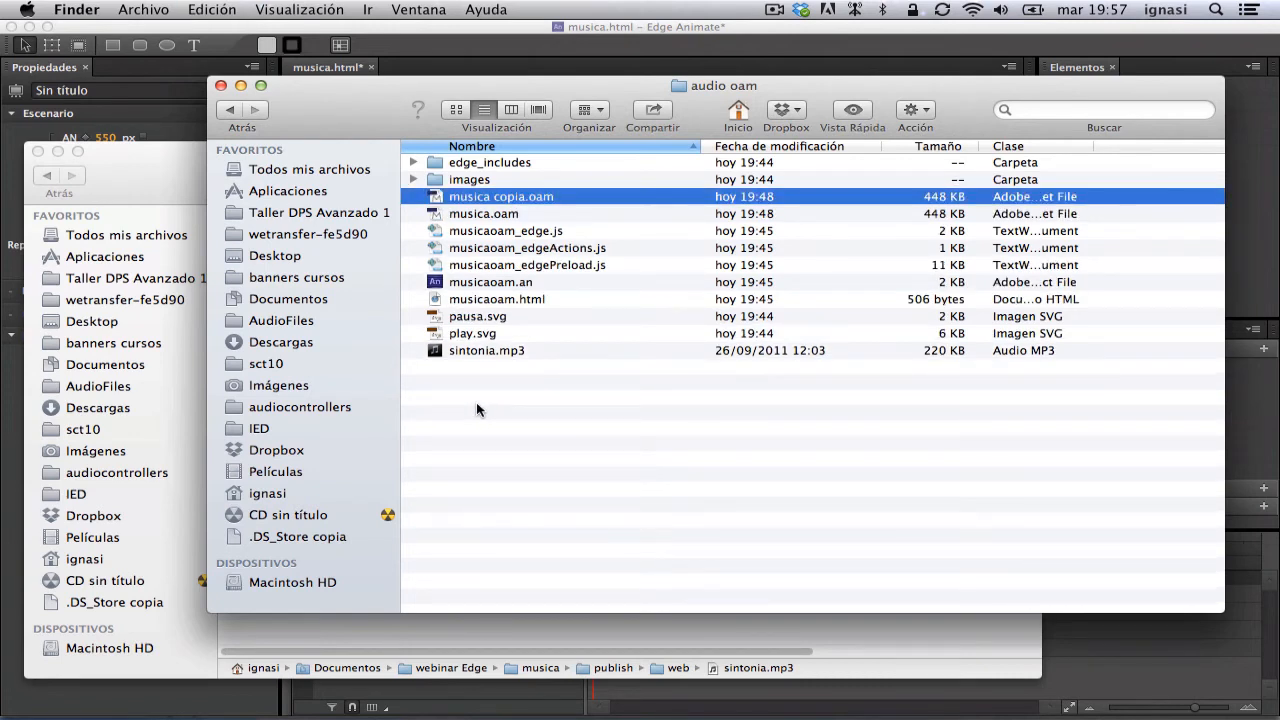
pyautogui.click(532, 196)
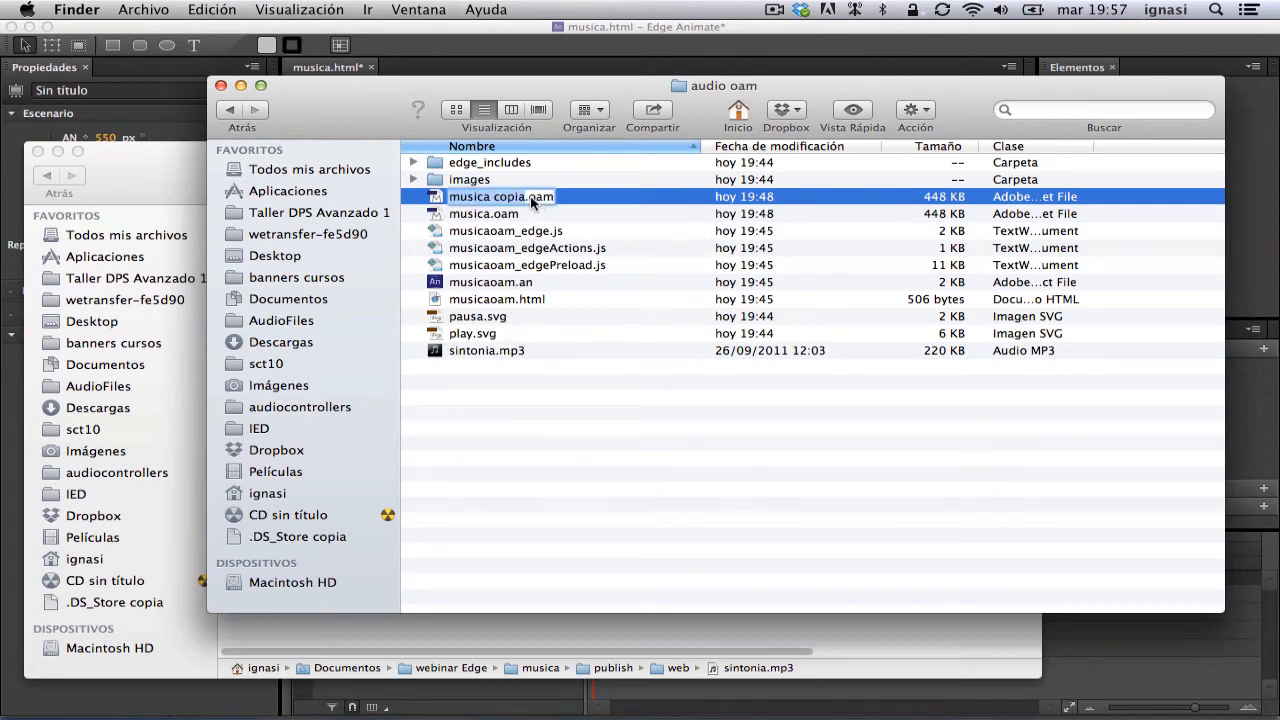
pyautogui.moveTo(530, 196); pyautogui.dragTo(561, 193)
pyautogui.write('zip')
pyautogui.press('Return')
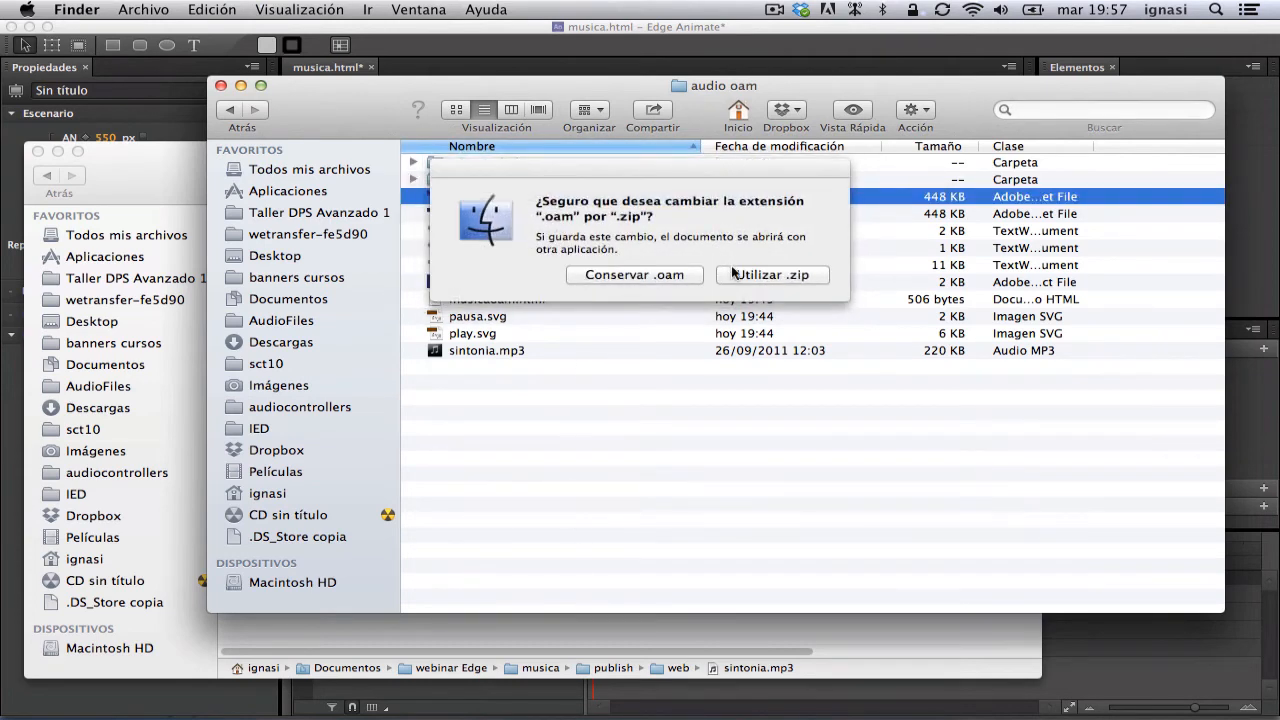
pyautogui.click(732, 274)
# Step: Extract musica copia.zip within the audio oam folder
pyautogui.click(462, 197)
pyautogui.rightClick(462, 197)
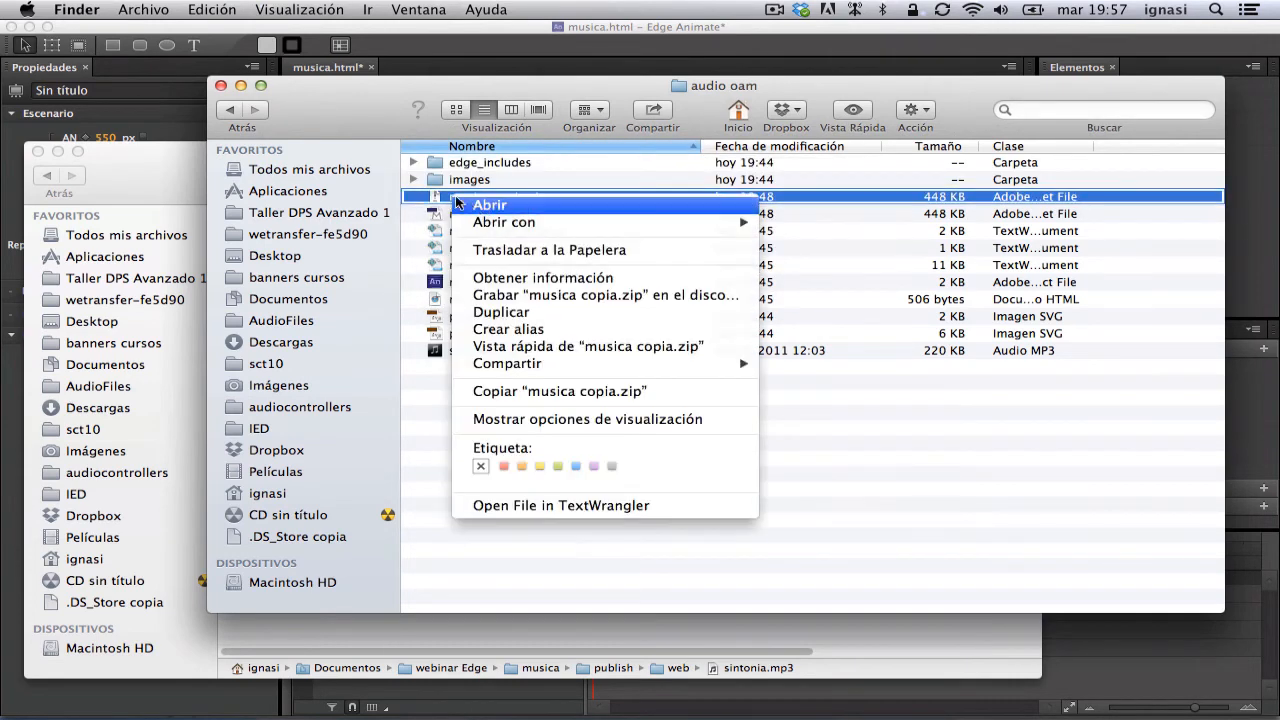
pyautogui.click(471, 203)
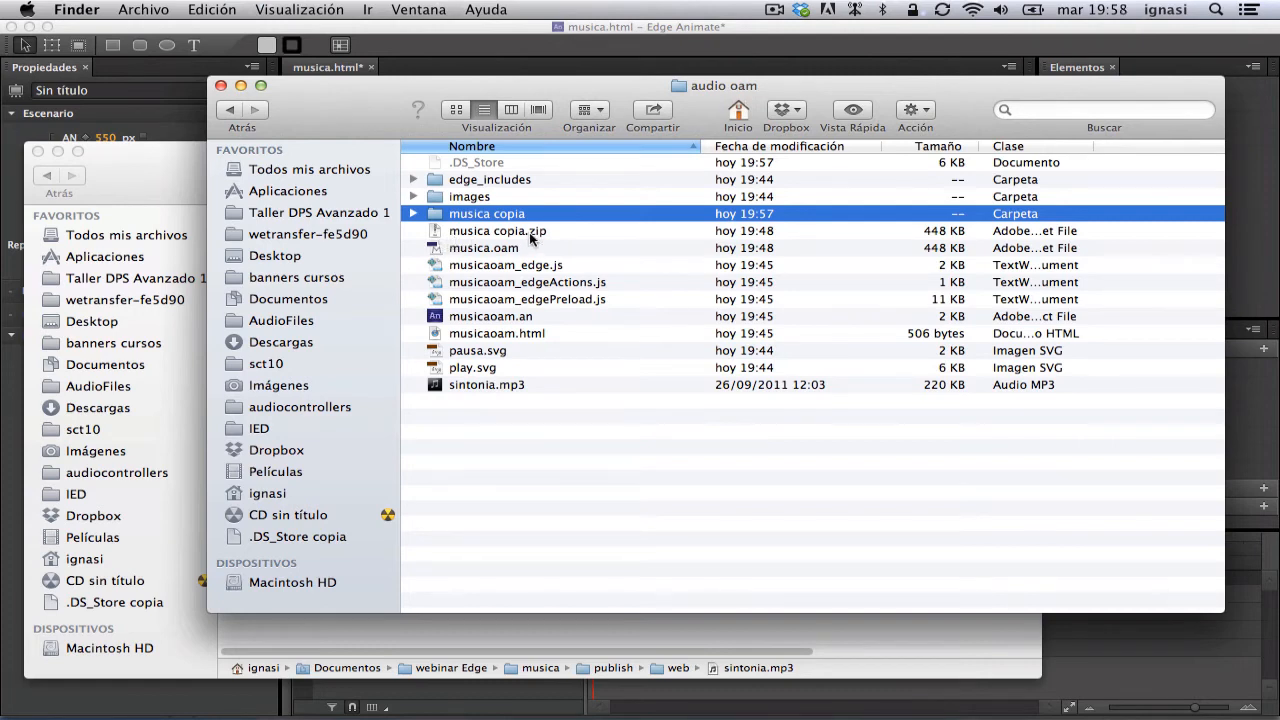
# Step: Examine the extracted musica copia folder, including its Assets and images subfolders, for the audio file
pyautogui.click(413, 214)
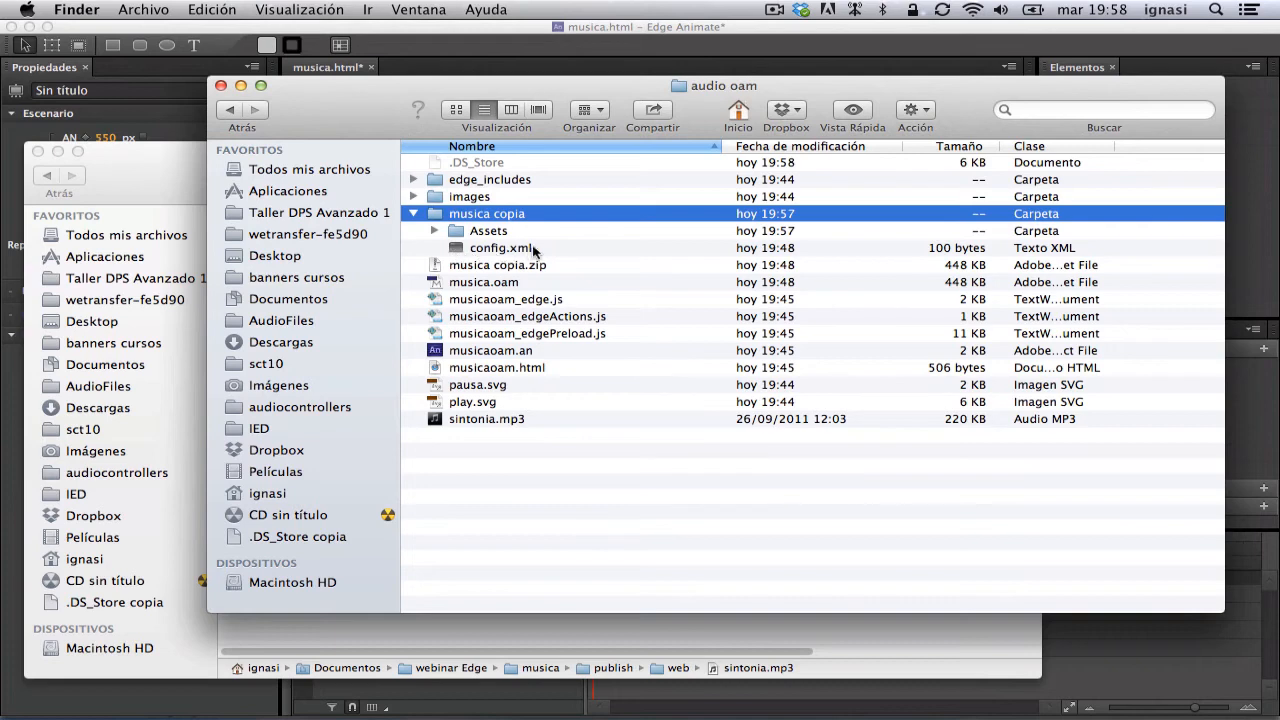
pyautogui.click(435, 230)
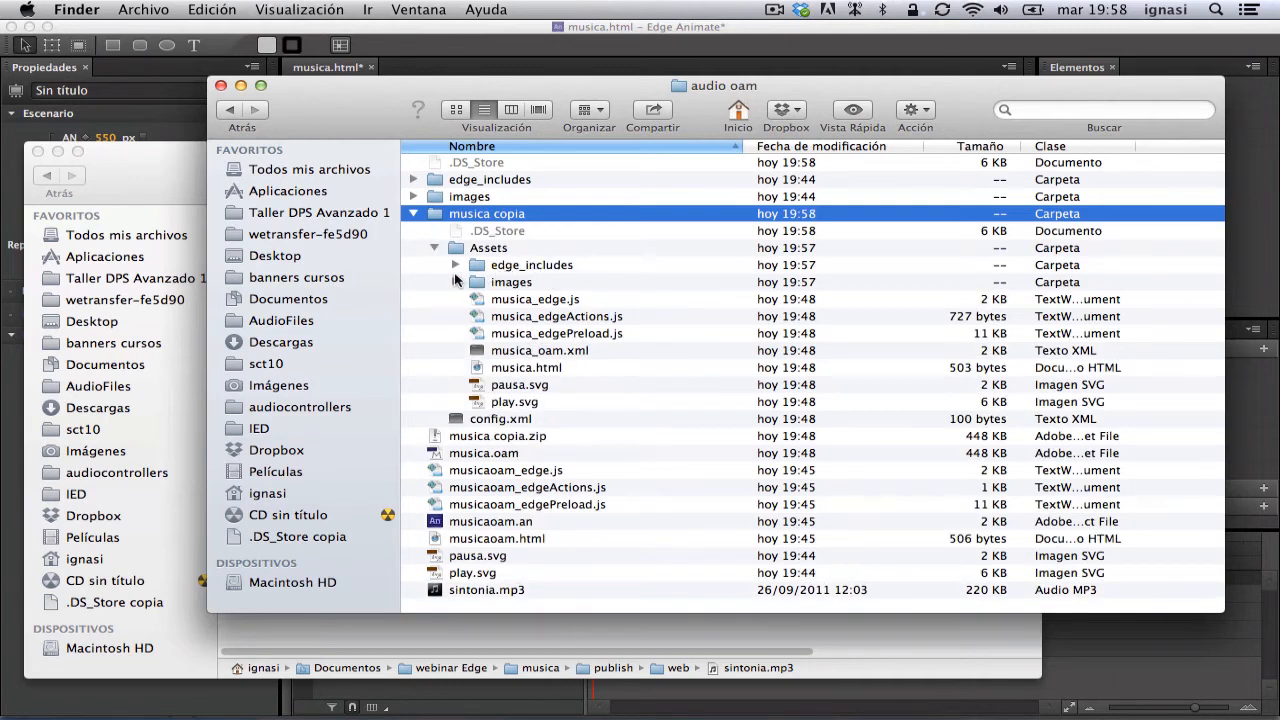
pyautogui.click(455, 282)
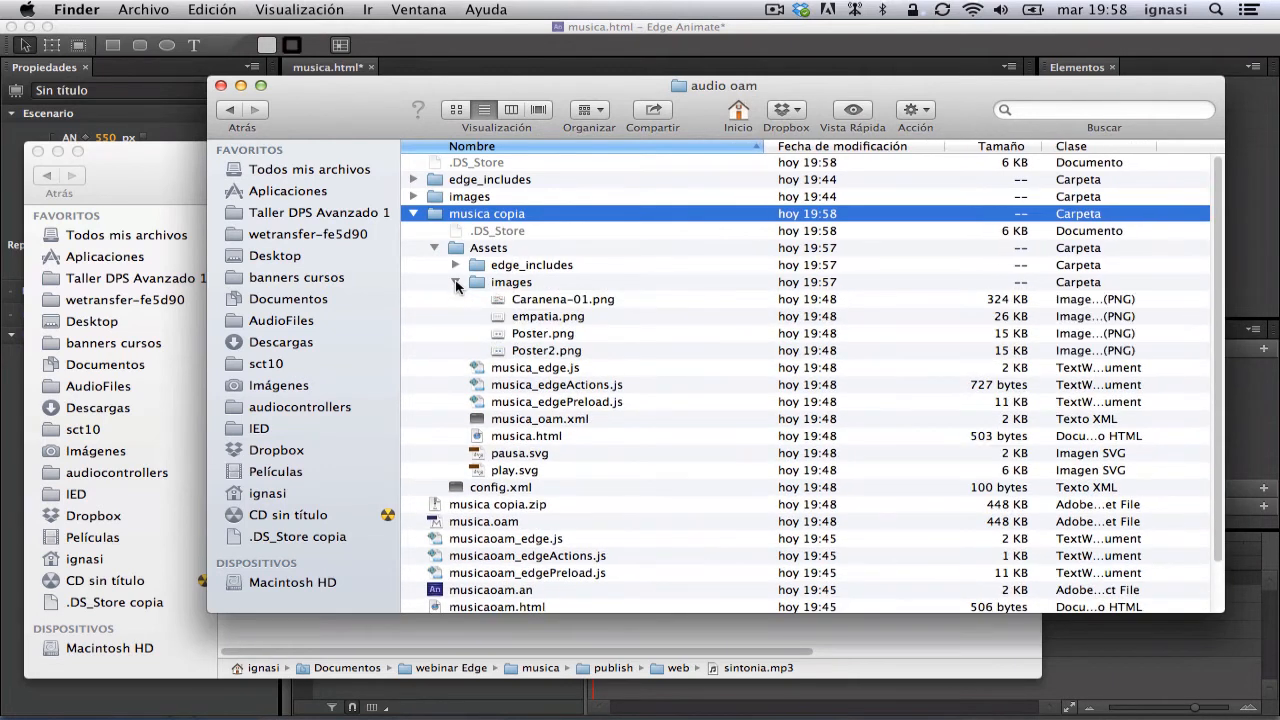
pyautogui.click(455, 282)
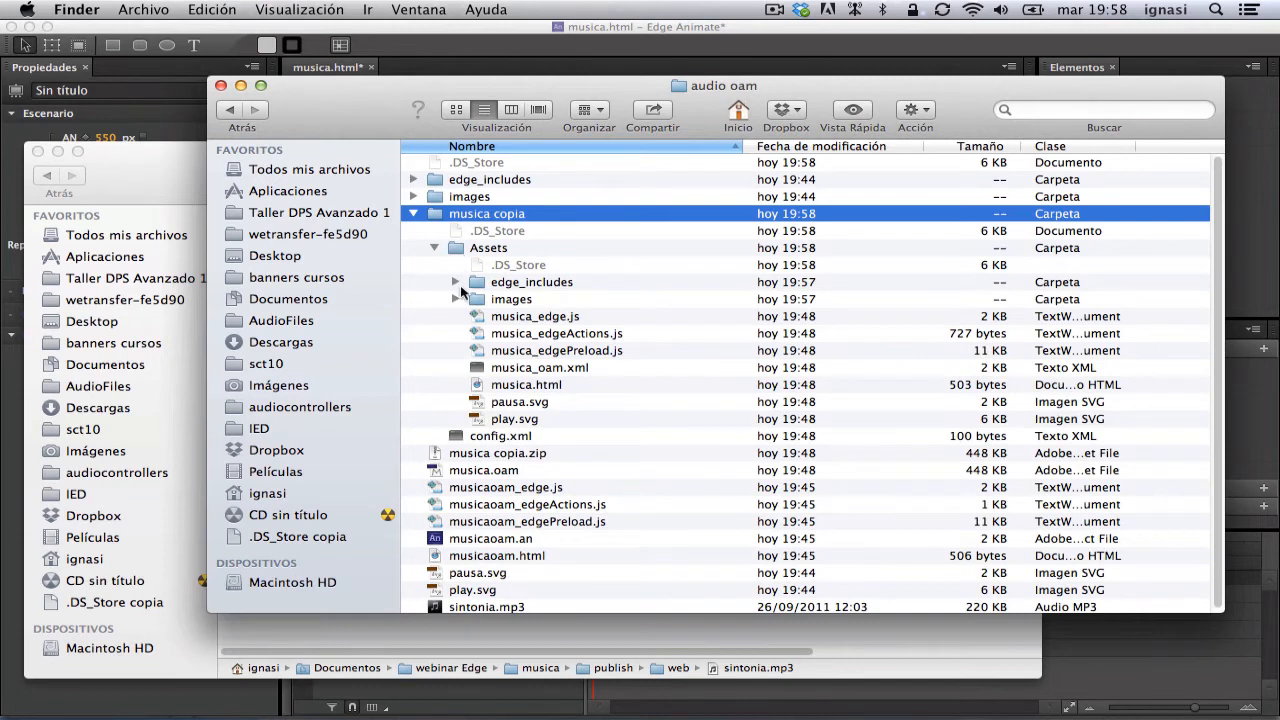
pyautogui.click(490, 388)
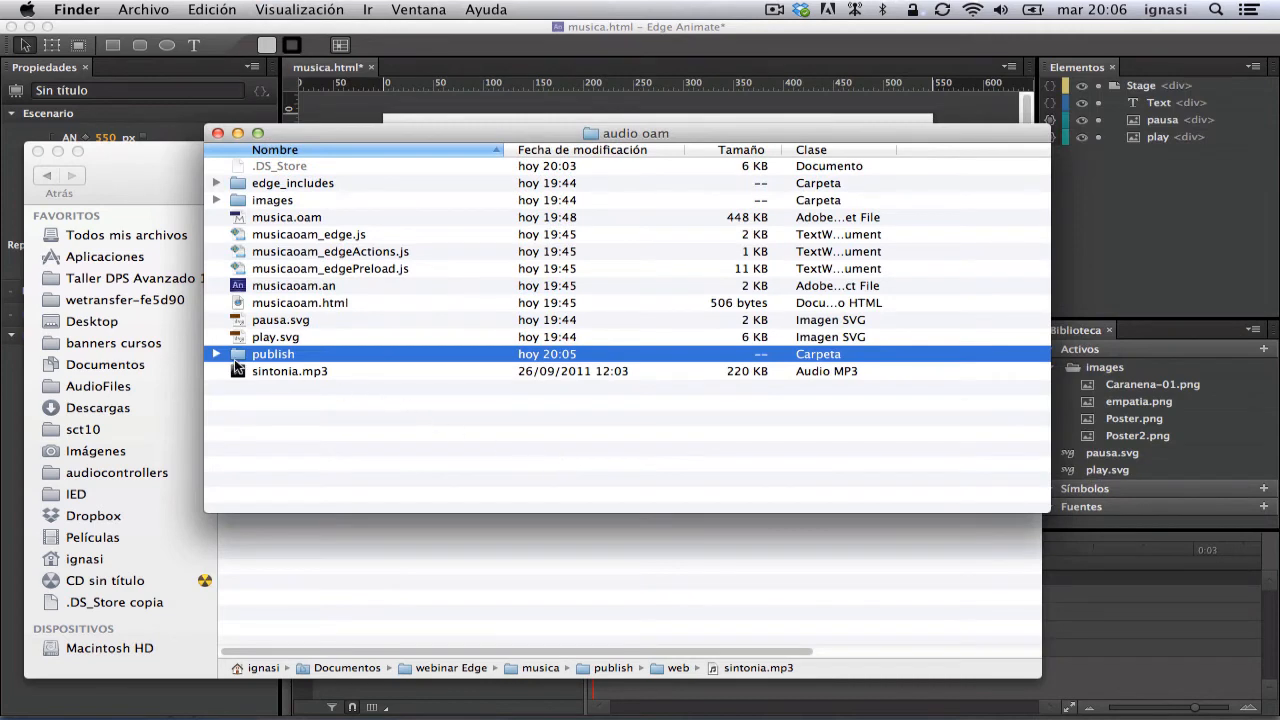
# Step: Open the publish folder in its own window, and switch to Terminal and clear its output
pyautogui.doubleClick(236, 355)
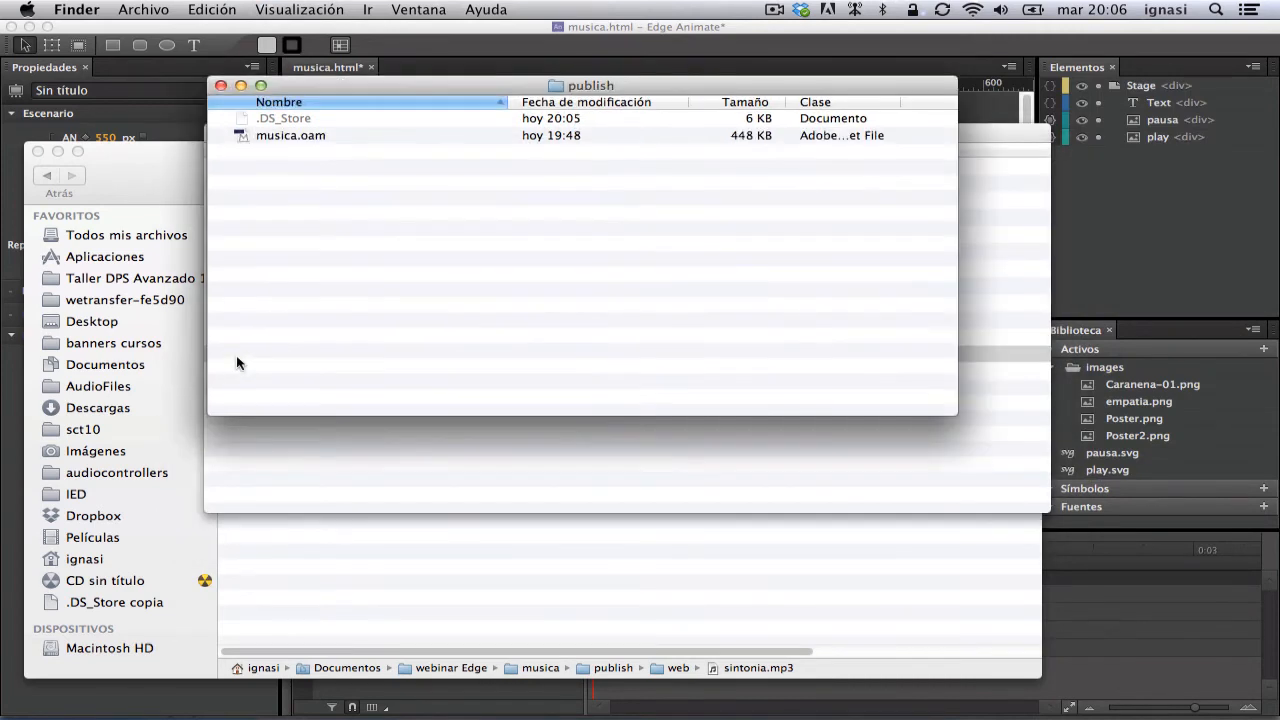
pyautogui.moveTo(361, 84); pyautogui.dragTo(483, 89)
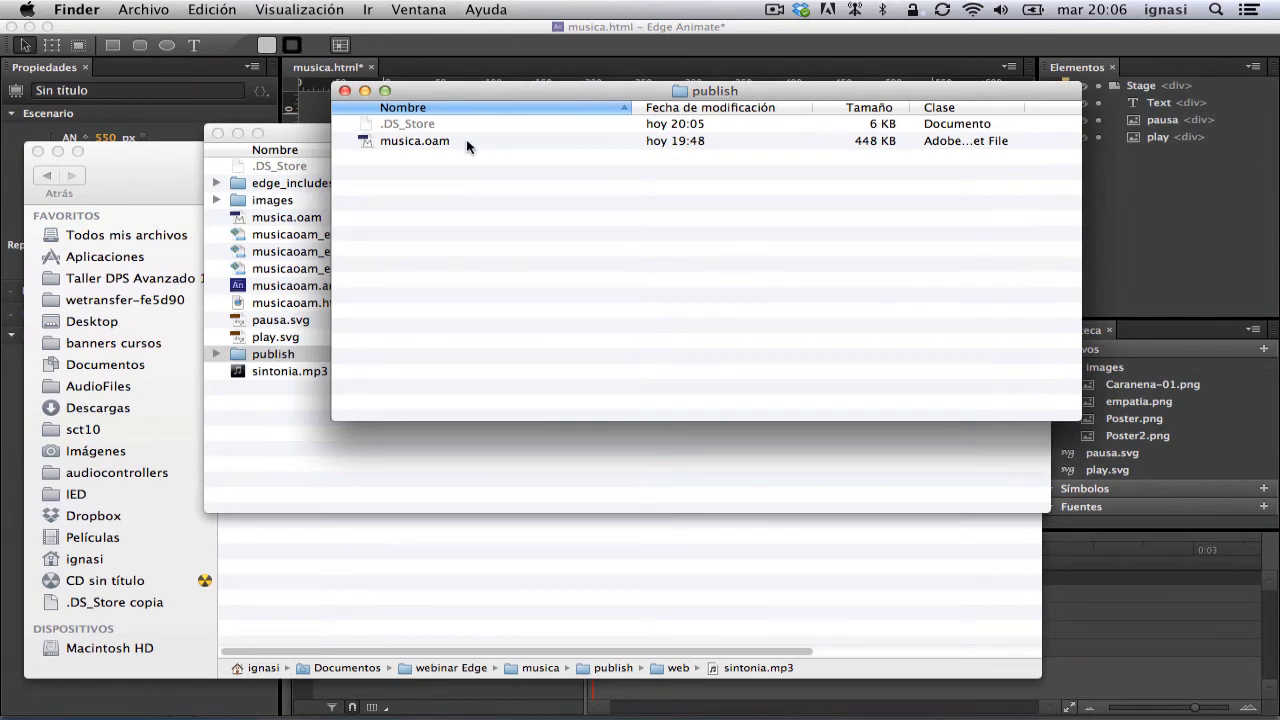
pyautogui.moveTo(660, 710)
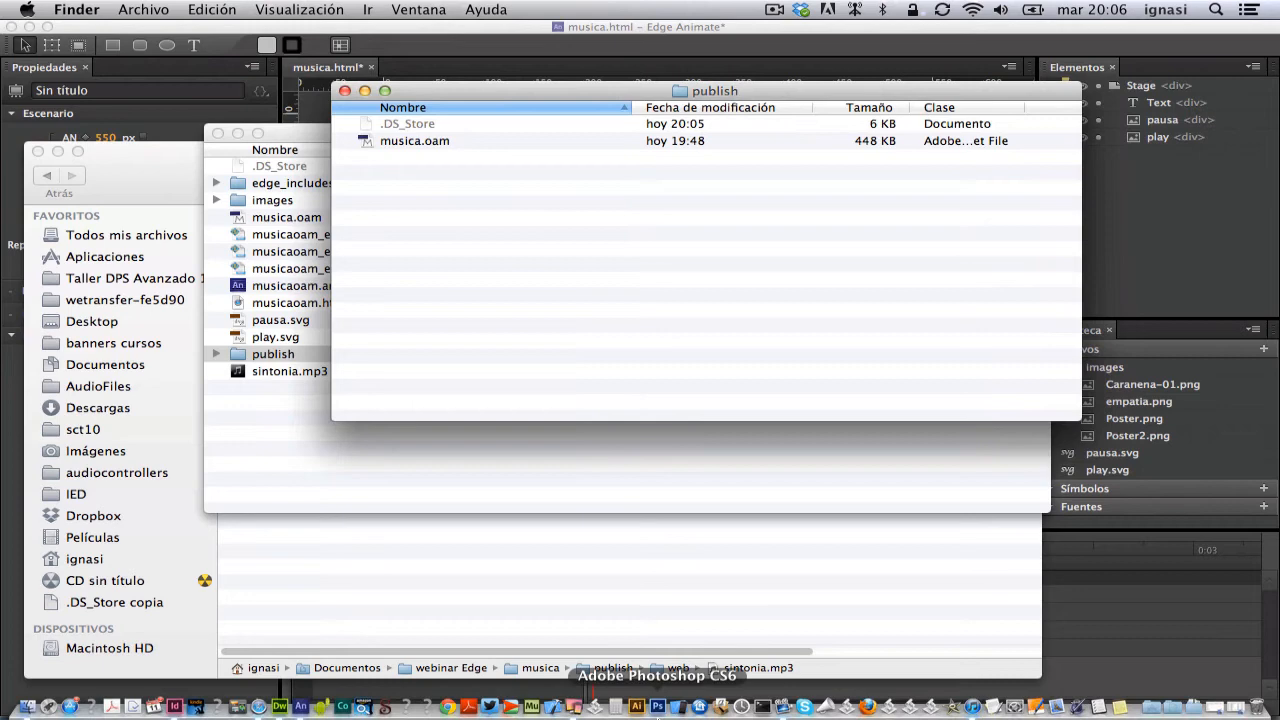
pyautogui.click(762, 708)
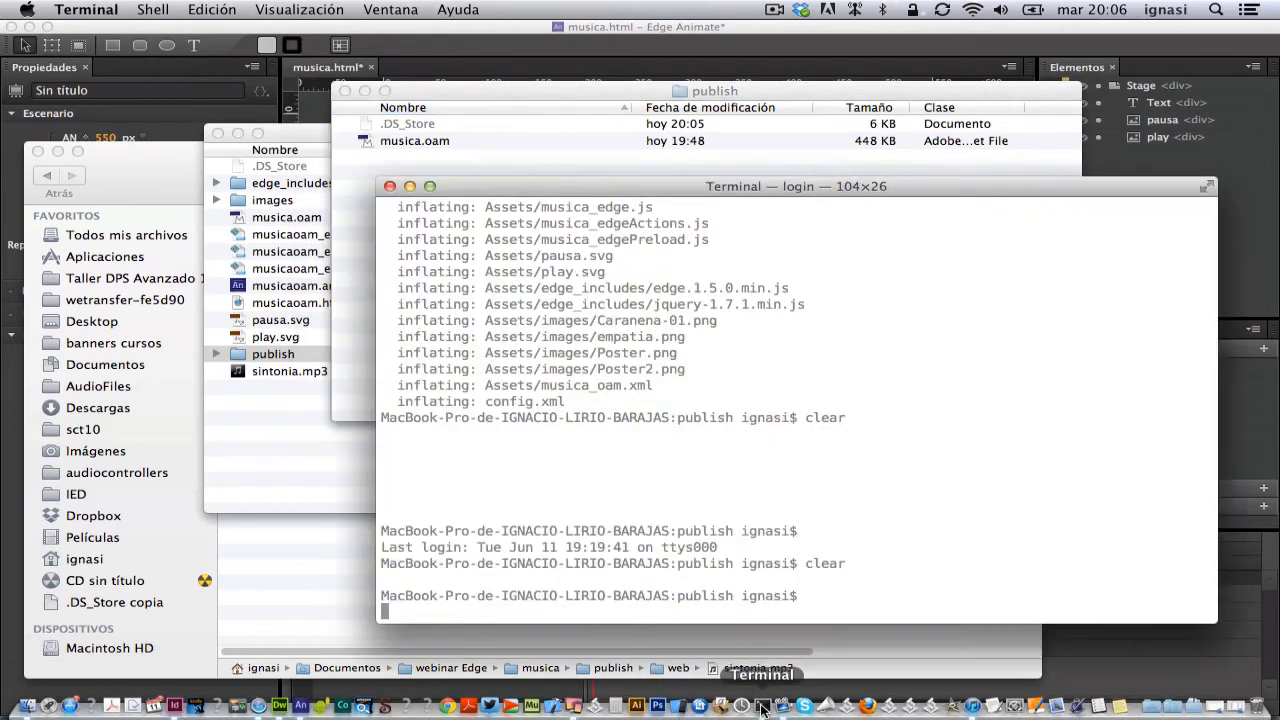
pyautogui.write('clear')
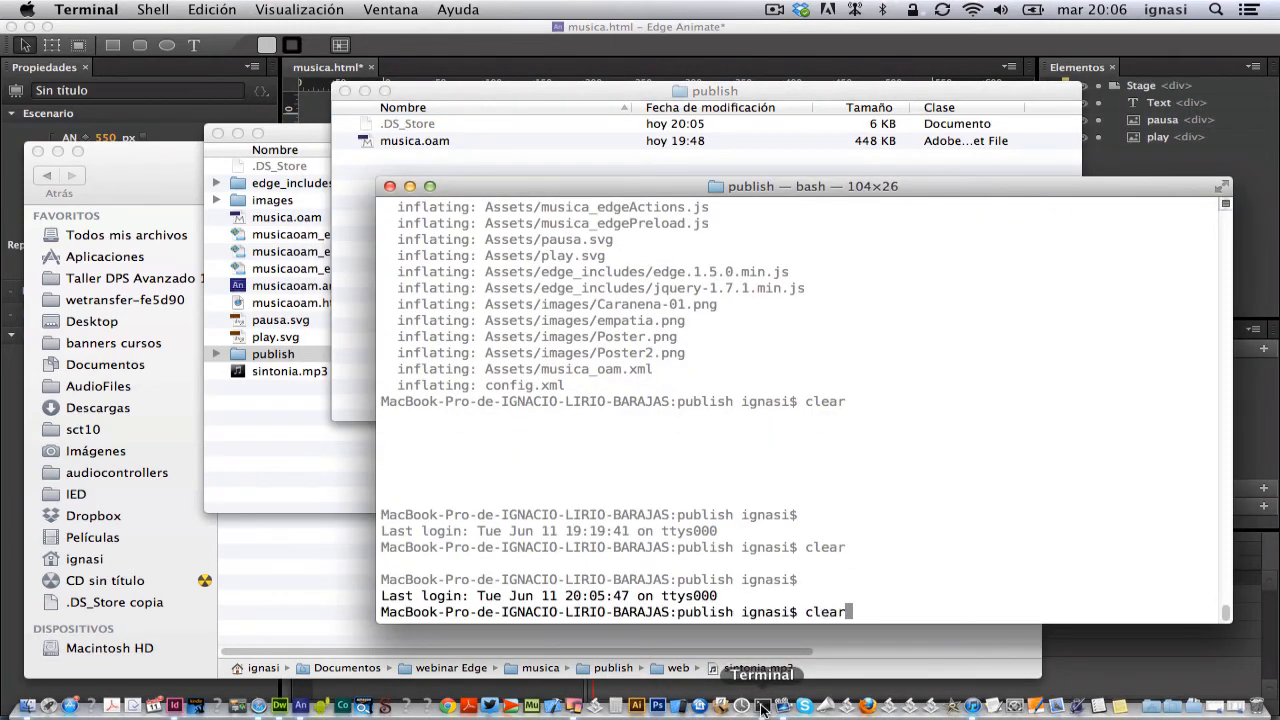
pyautogui.press('Return')
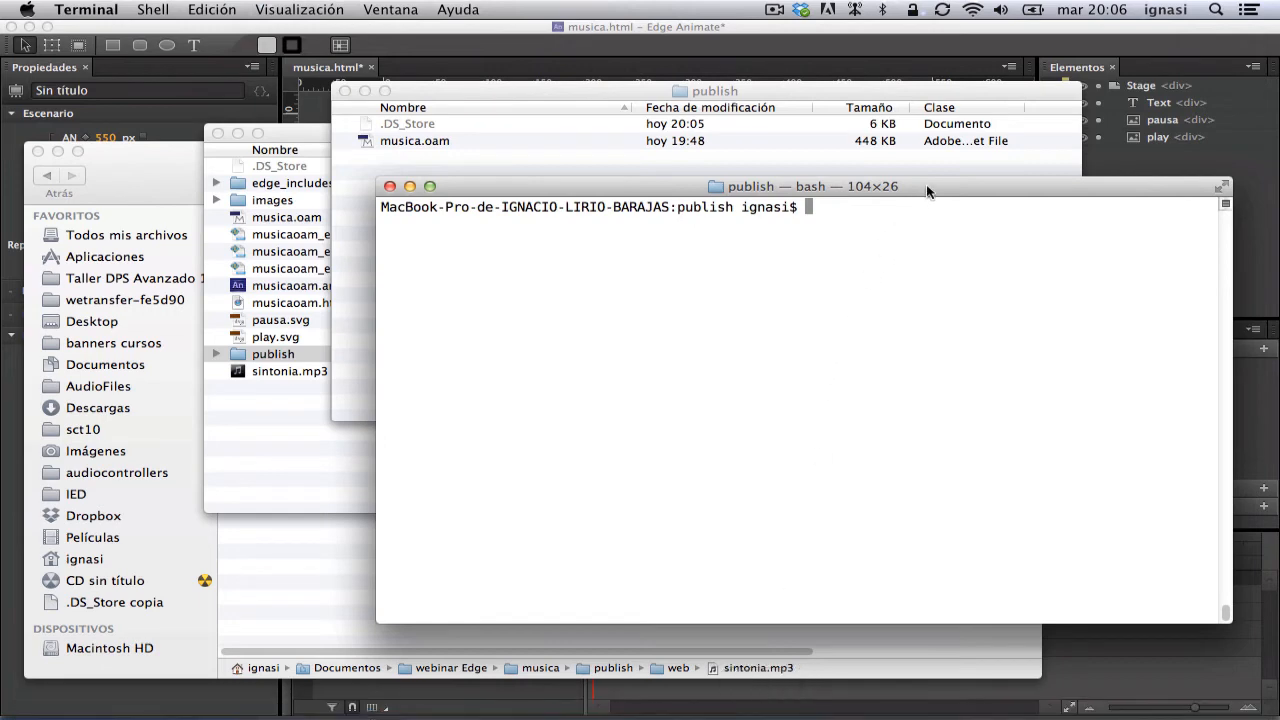
pyautogui.moveTo(926, 186); pyautogui.dragTo(813, 250)
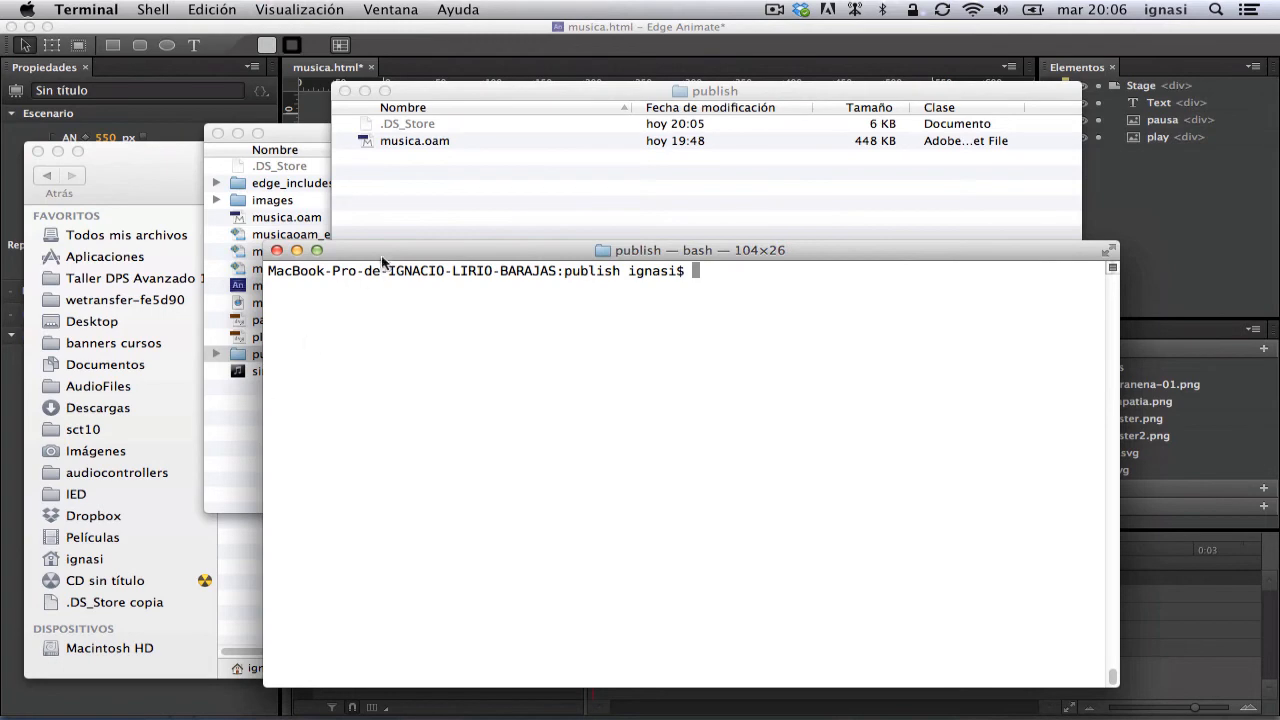
pyautogui.moveTo(383, 257); pyautogui.dragTo(470, 267)
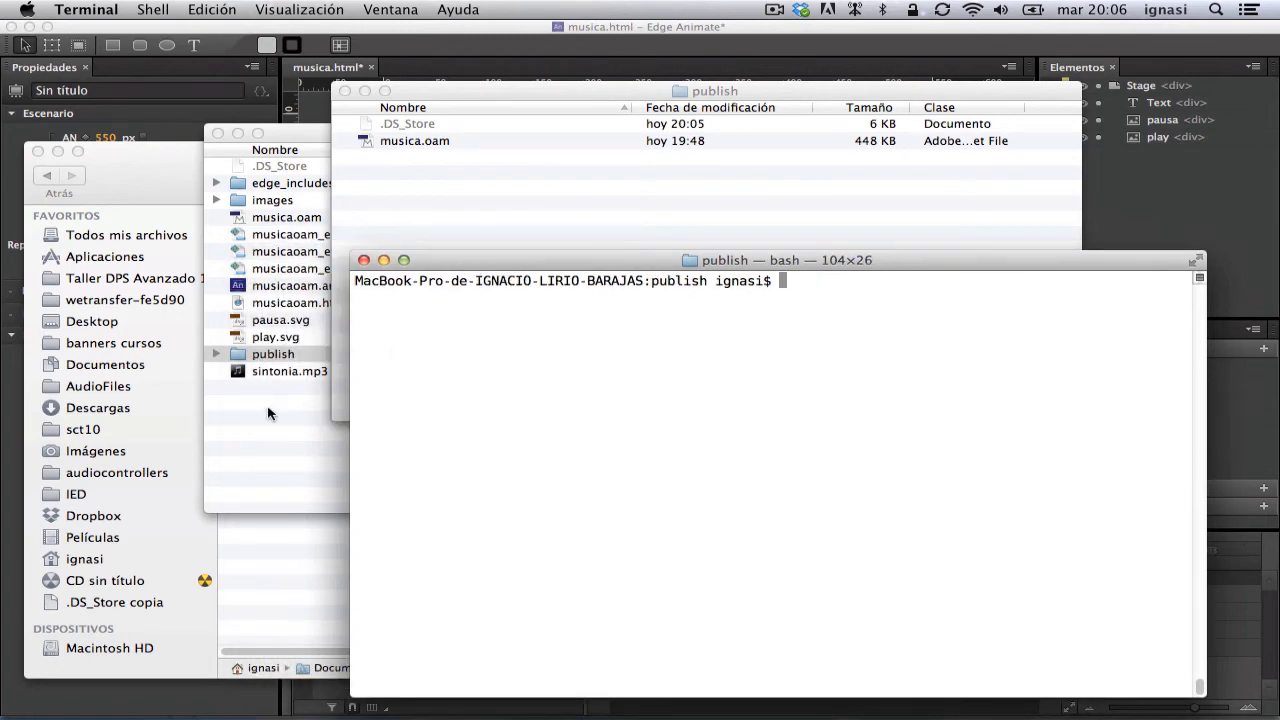
# Step: Change Terminal's working directory to the publish folder inside audio oam and list its contents
pyautogui.click(268, 413)
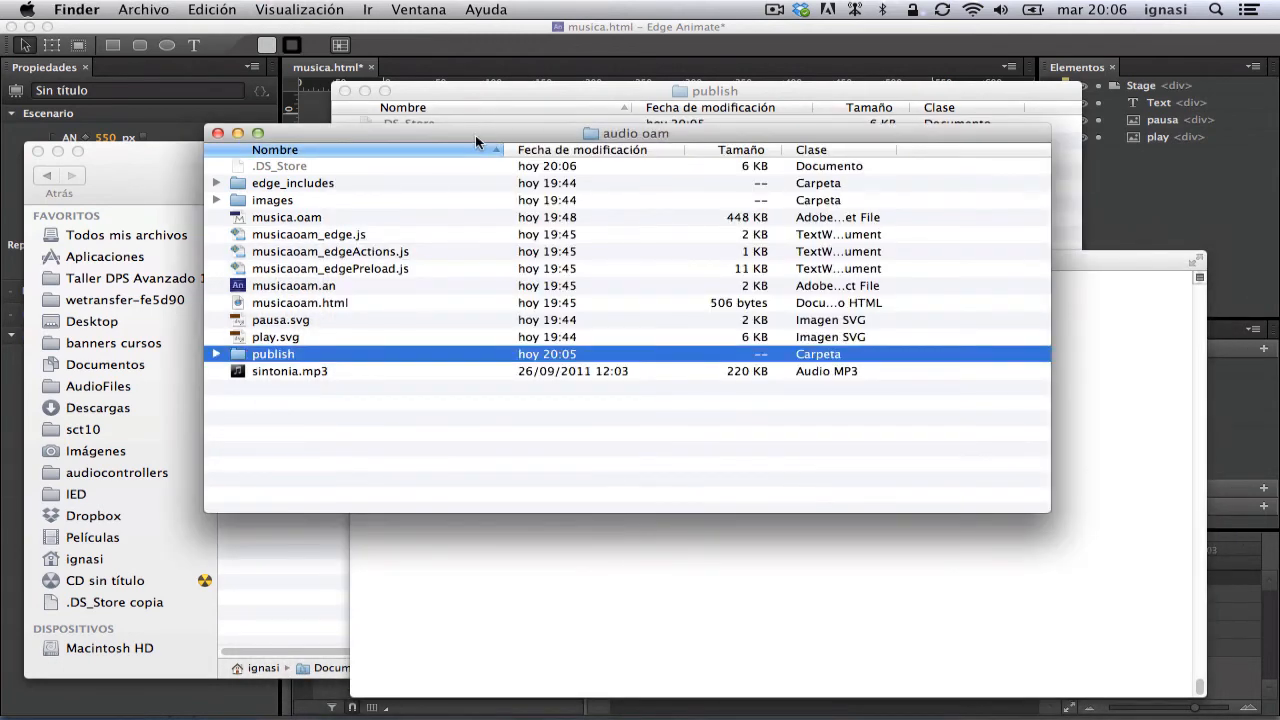
pyautogui.moveTo(475, 135); pyautogui.dragTo(415, 79)
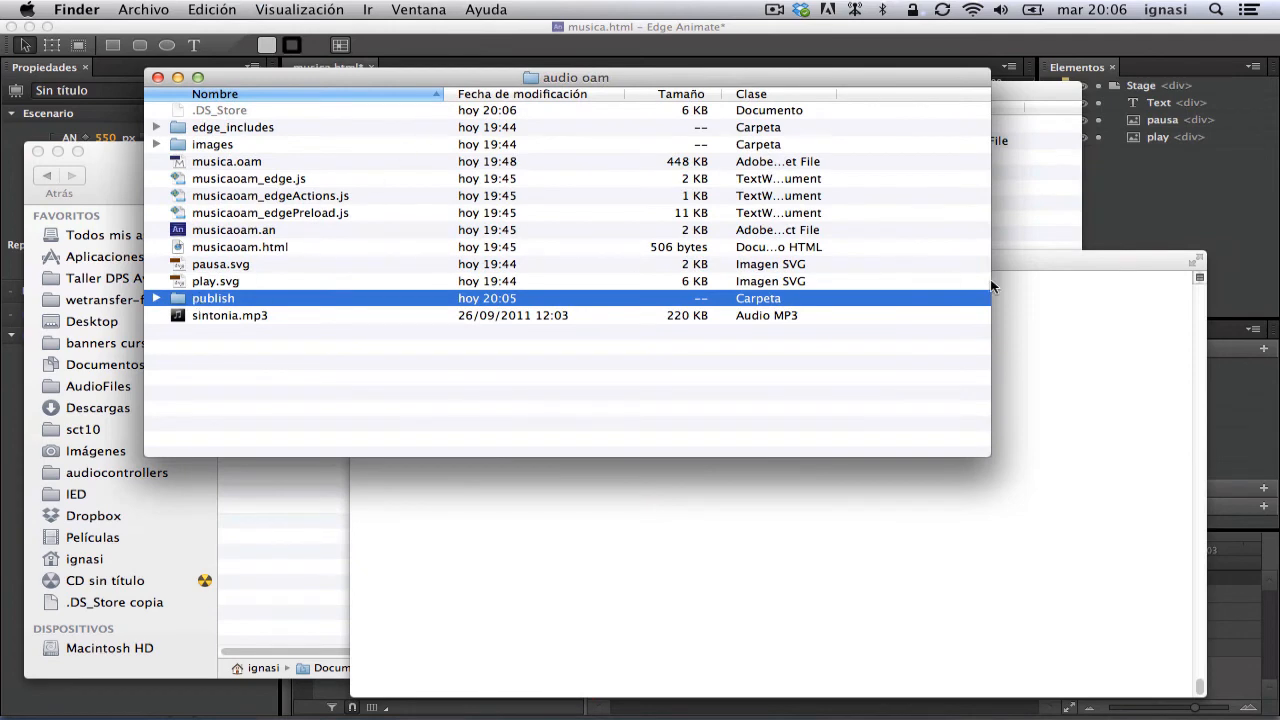
pyautogui.click(1018, 263)
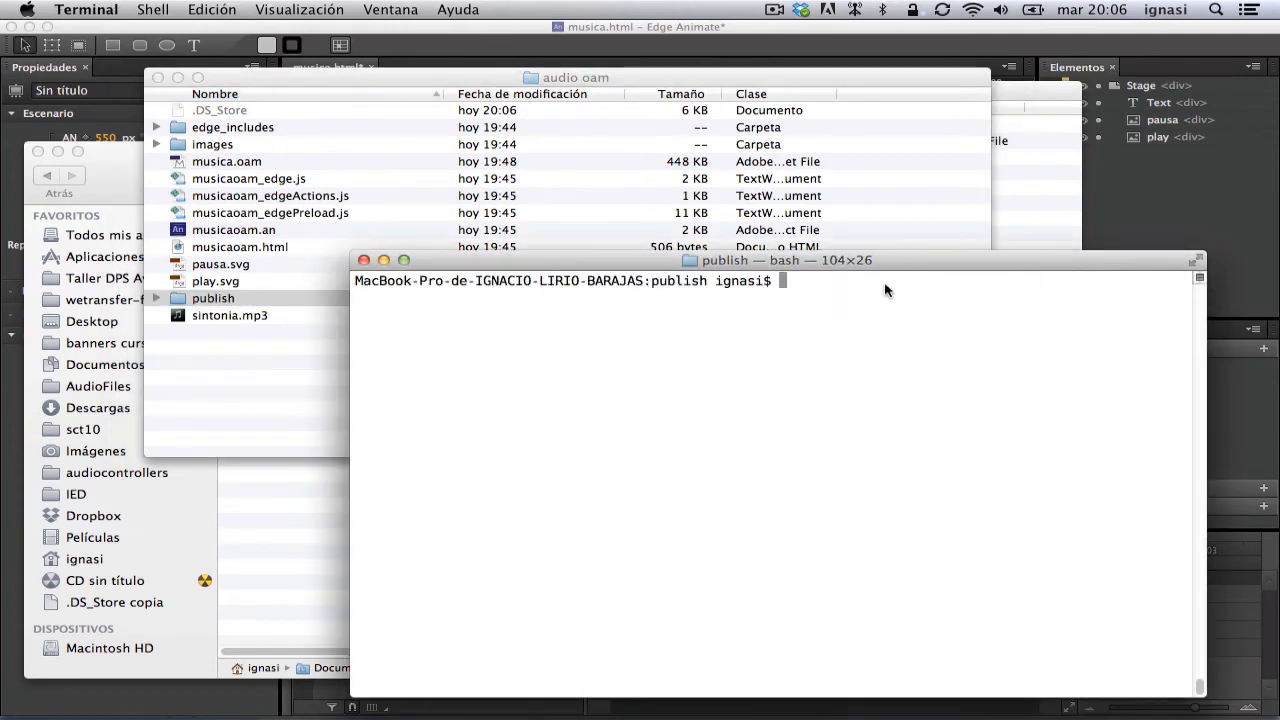
pyautogui.write('cd')
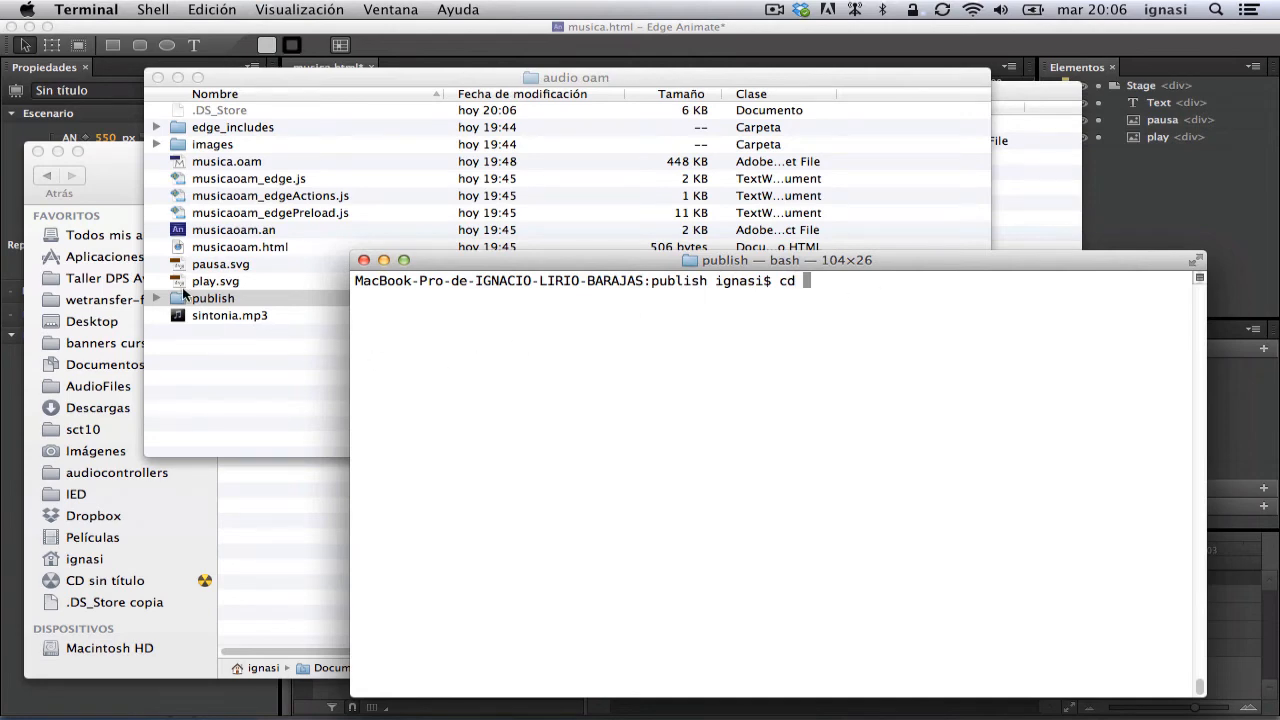
pyautogui.moveTo(181, 304); pyautogui.dragTo(765, 285)
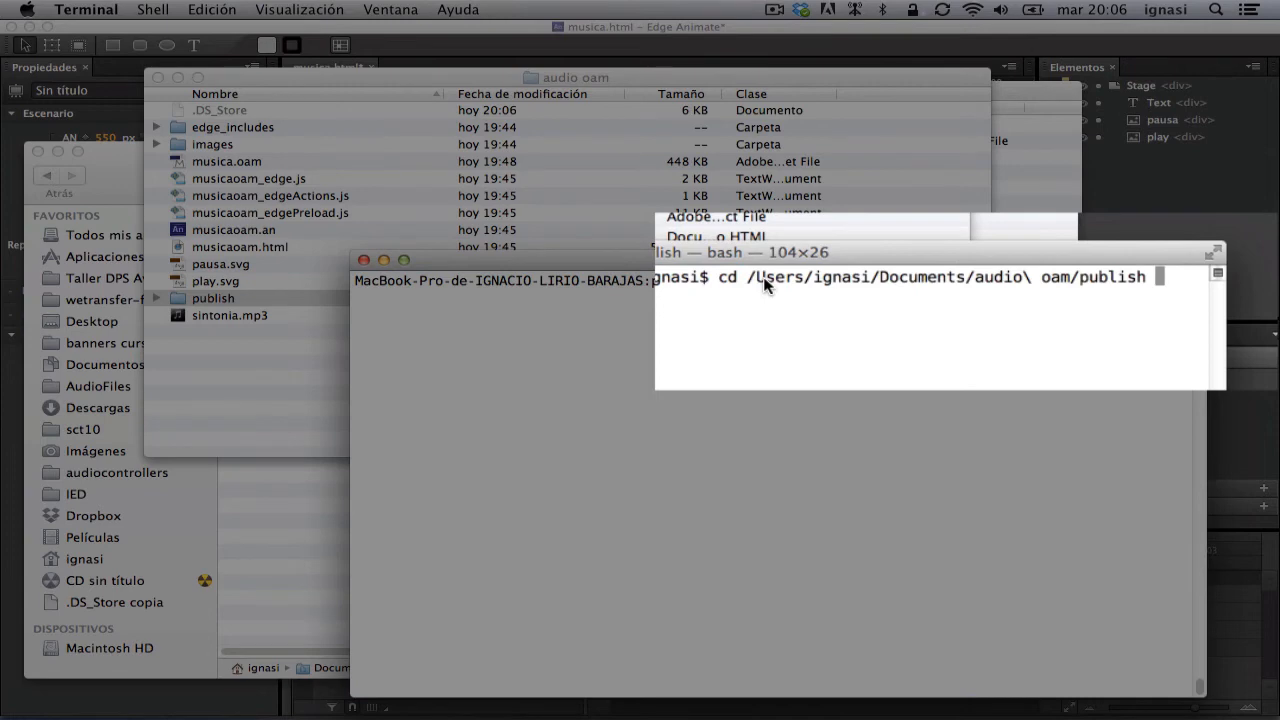
pyautogui.press('Return')
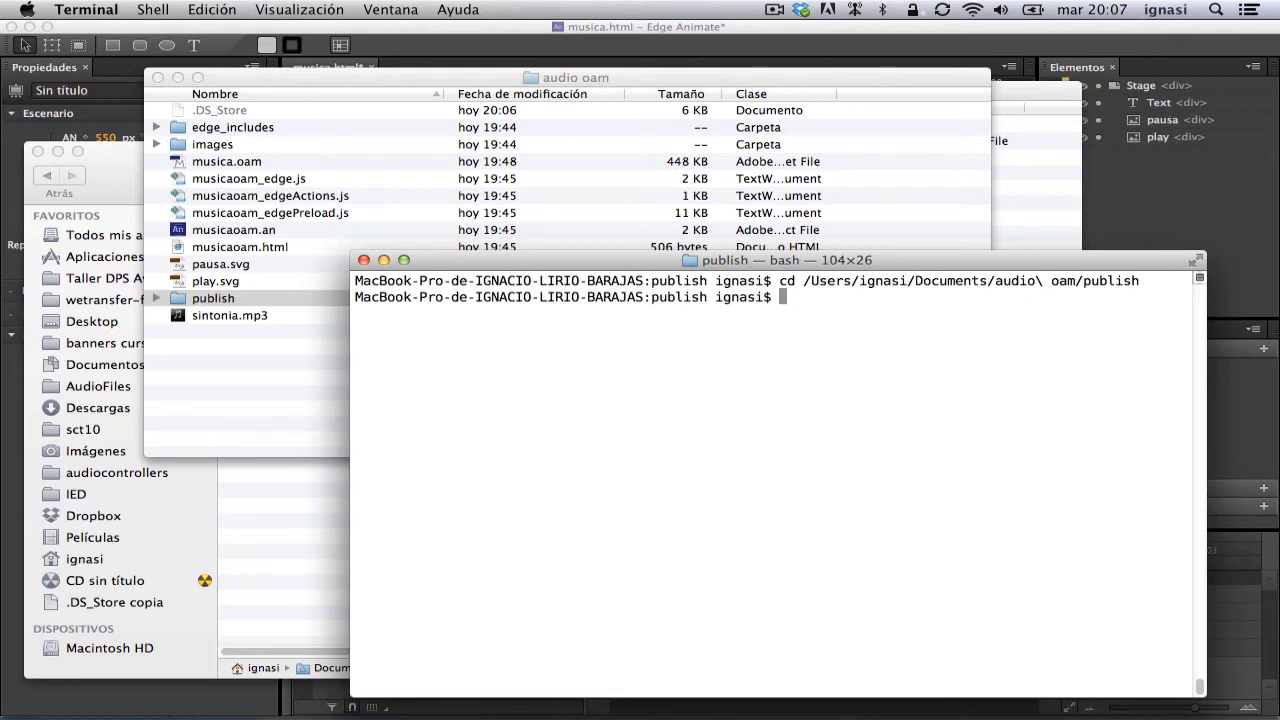
pyautogui.write('ls')
pyautogui.press('Return')
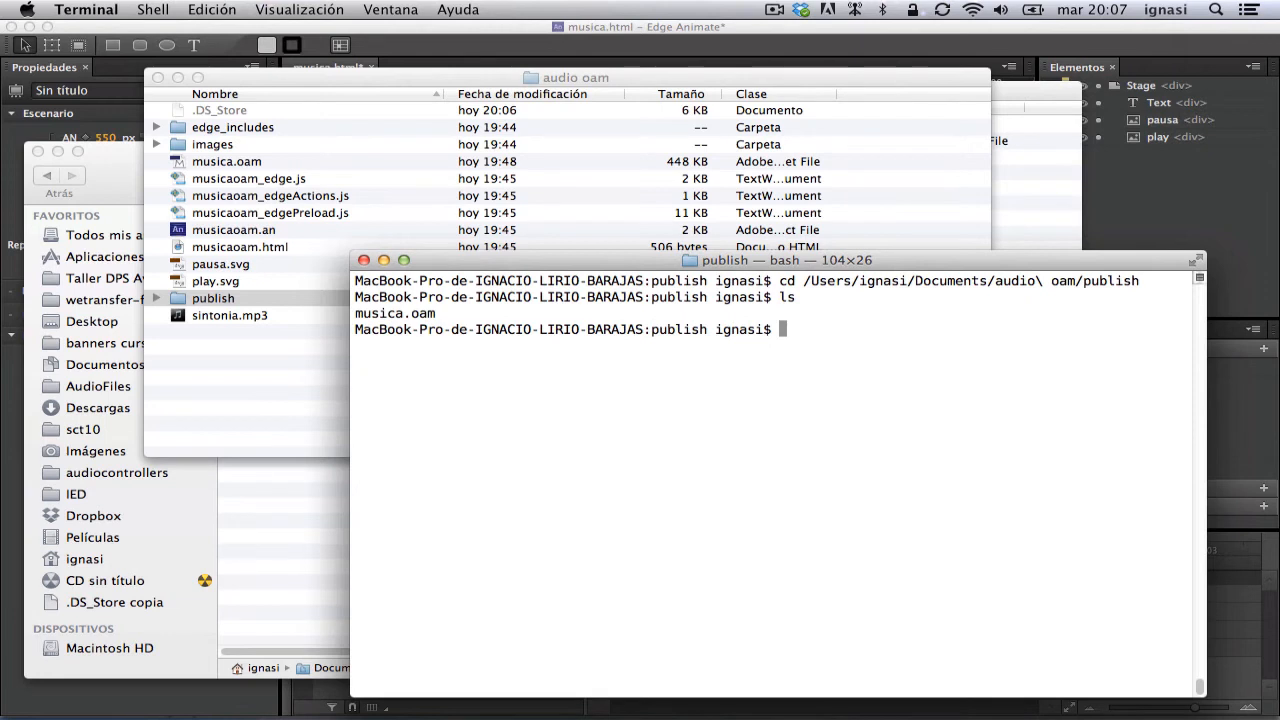
# Step: Unzip musica.oam from Terminal into the publish folder, with that folder's Finder window kept in view
pyautogui.click(1035, 200)
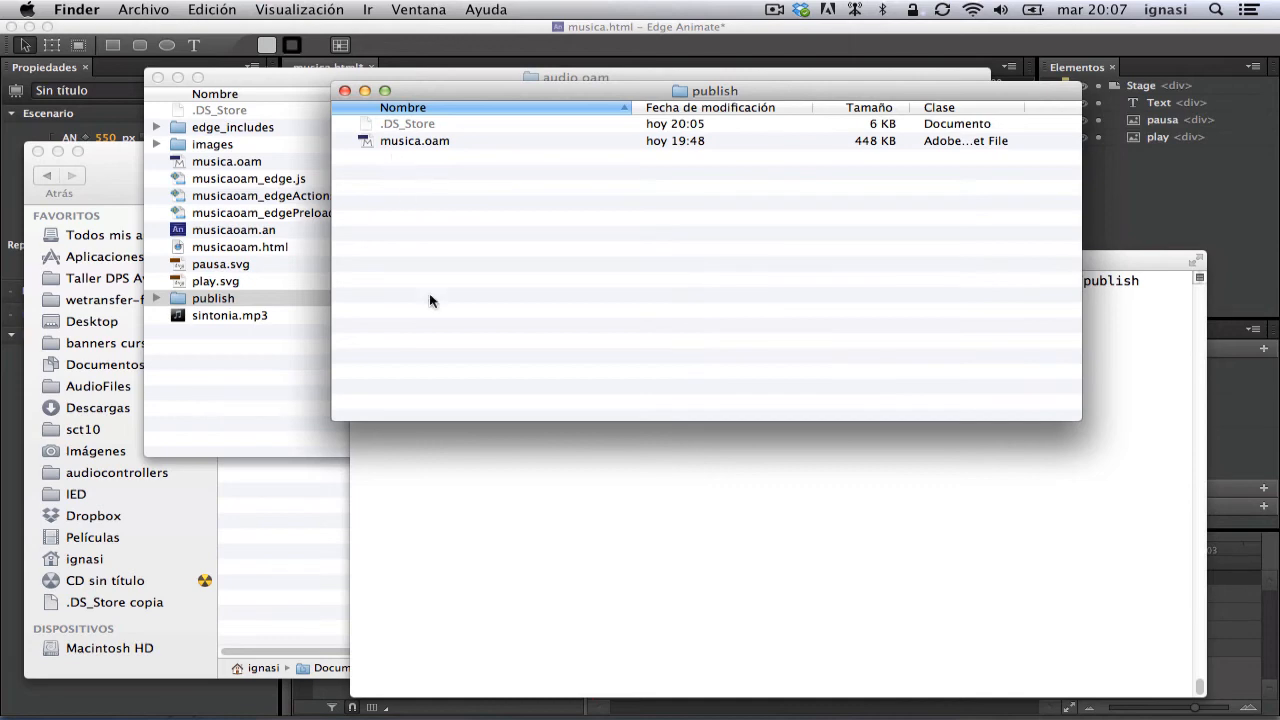
pyautogui.click(479, 523)
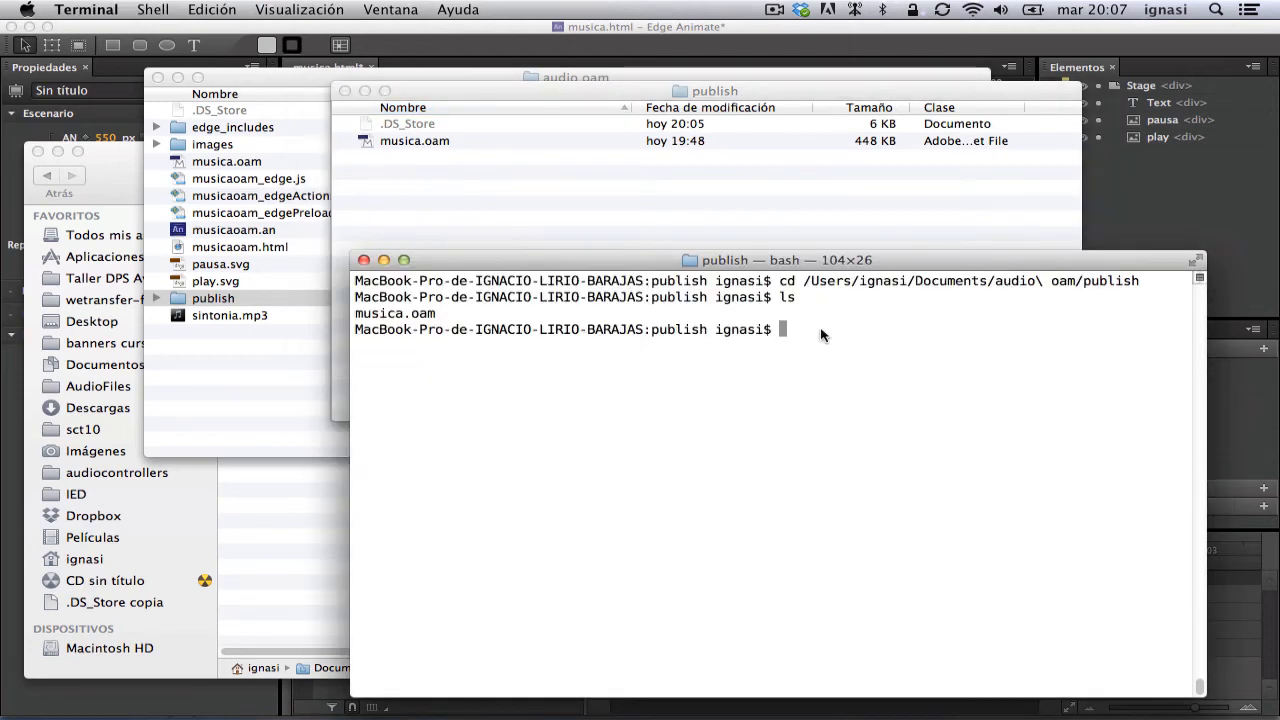
pyautogui.write('unzip musica.o')
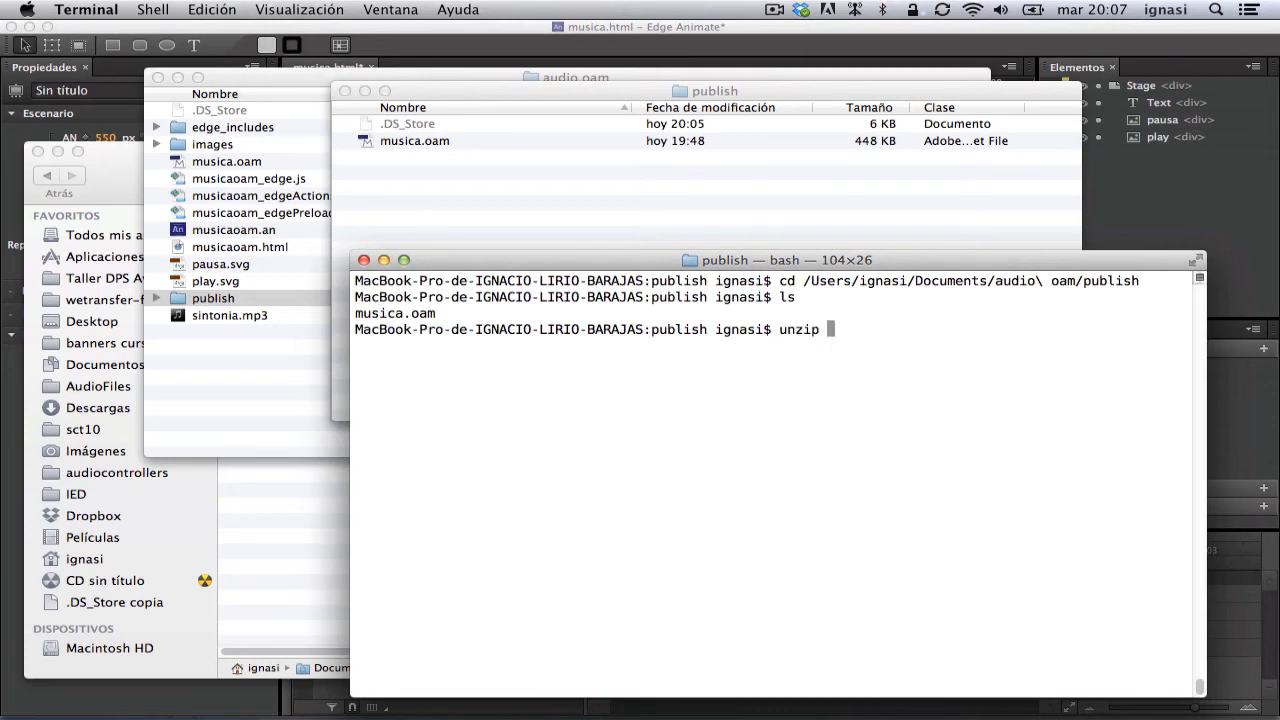
pyautogui.write('am')
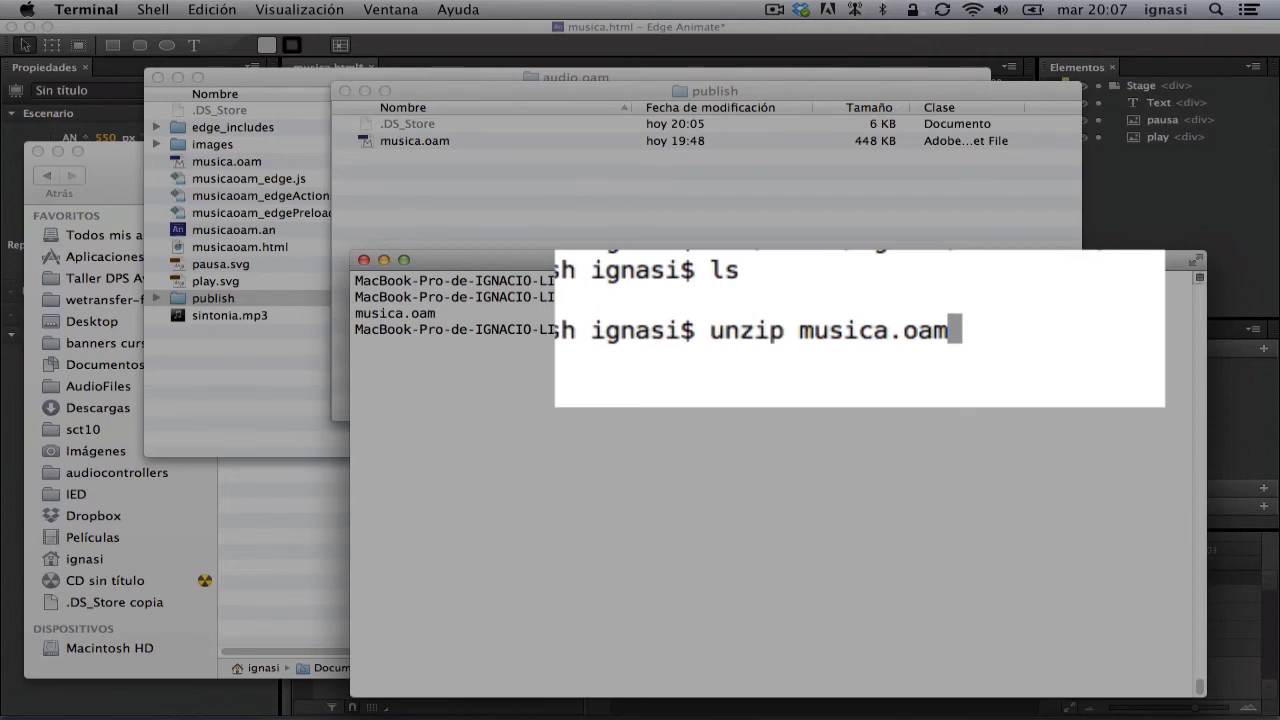
pyautogui.press('Return')
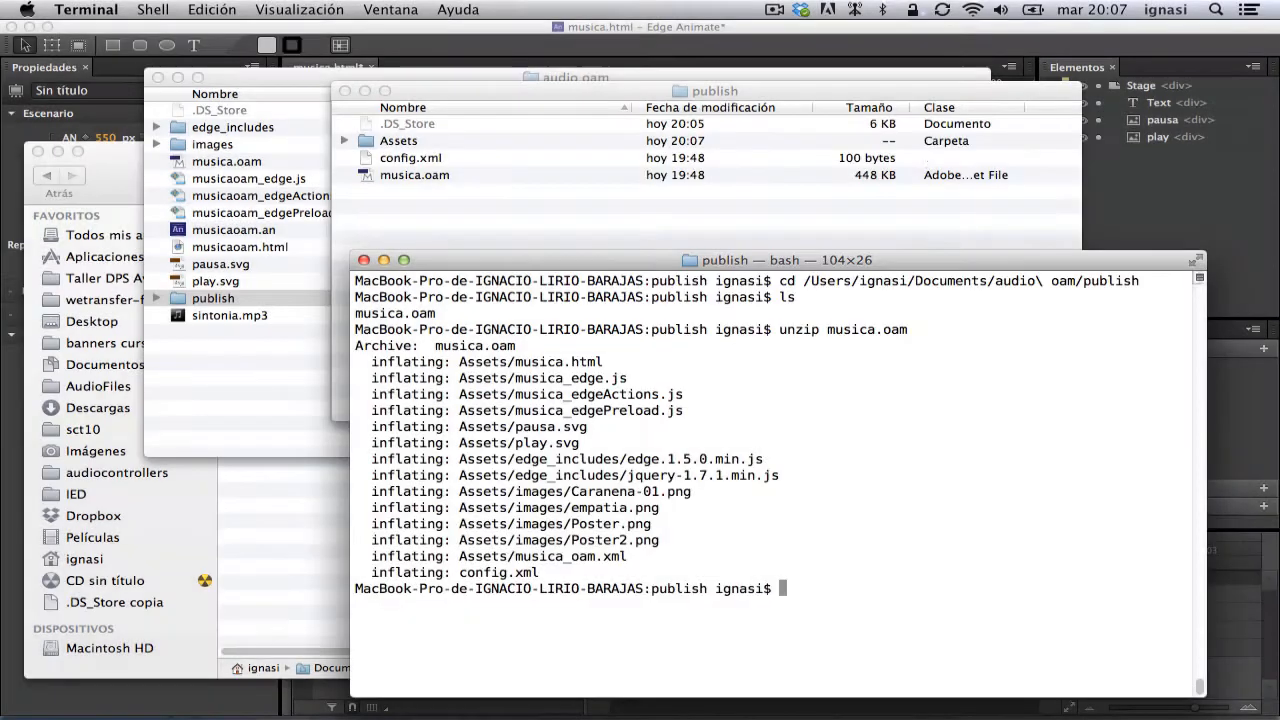
# Step: Copy sintonia.mp3 from the audio oam folder into the Assets folder inside publish, then return to the collapsed publish listing
pyautogui.click(531, 231)
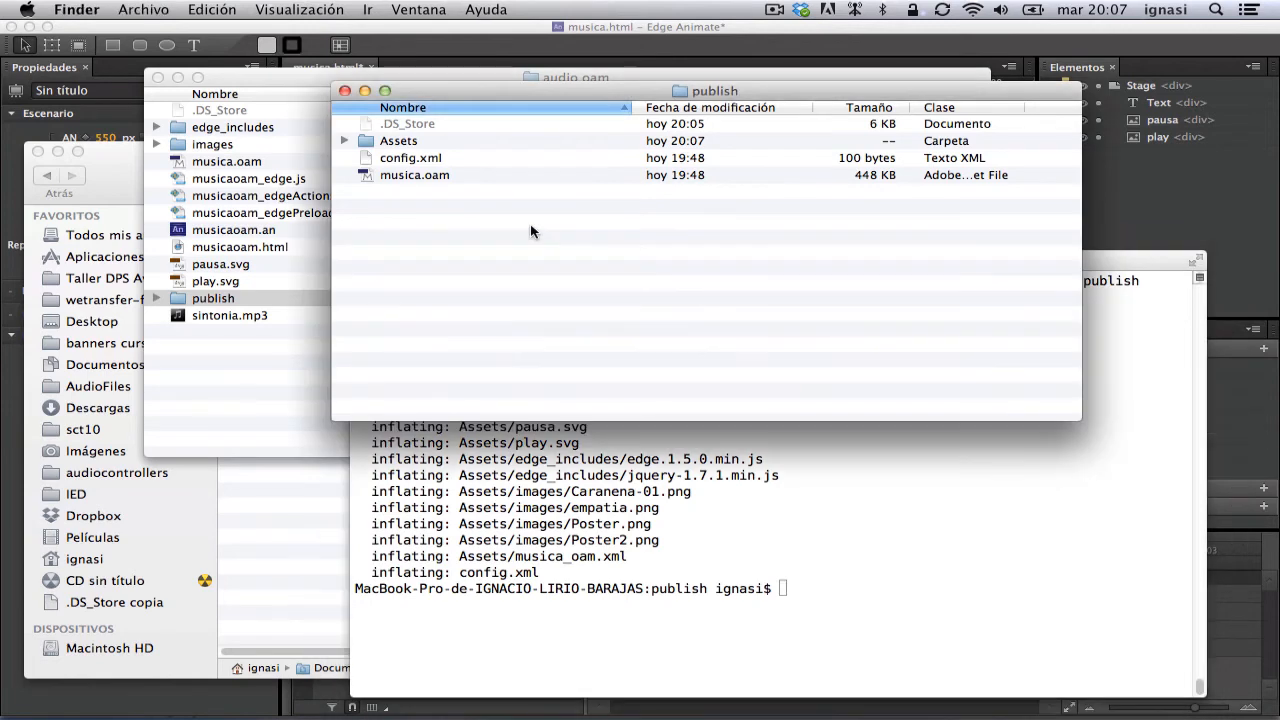
pyautogui.click(345, 141)
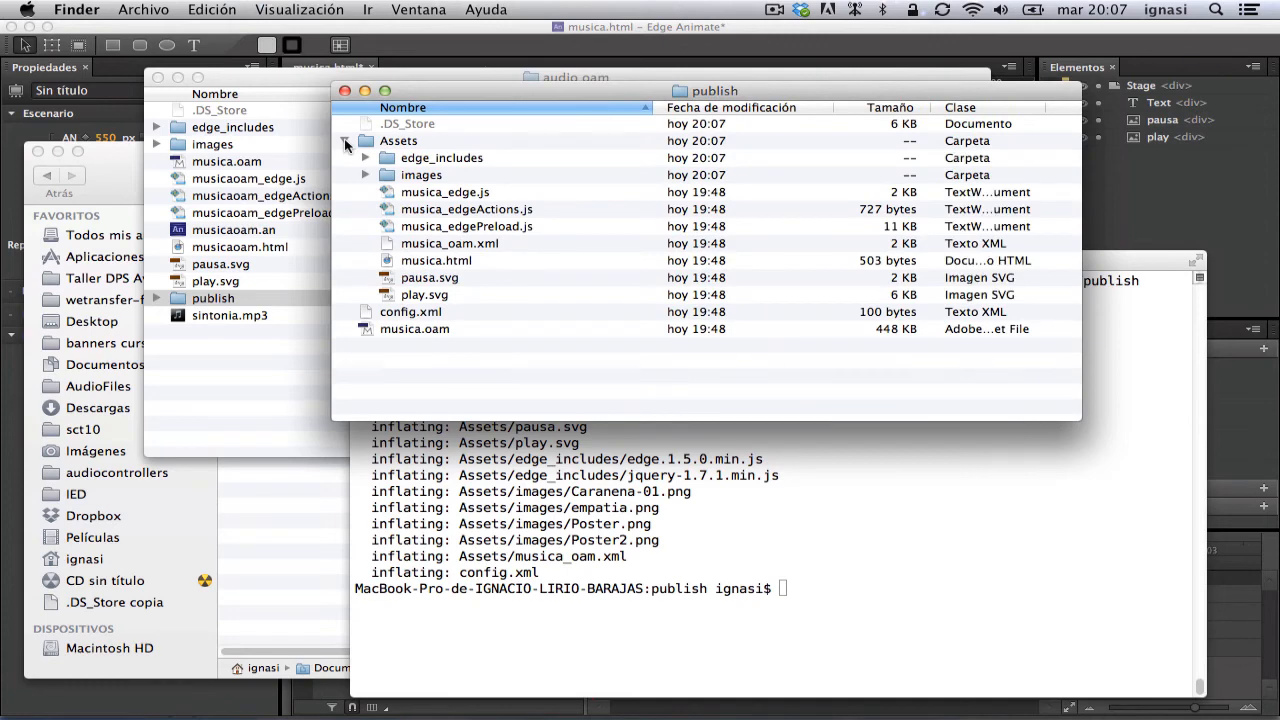
pyautogui.click(195, 380)
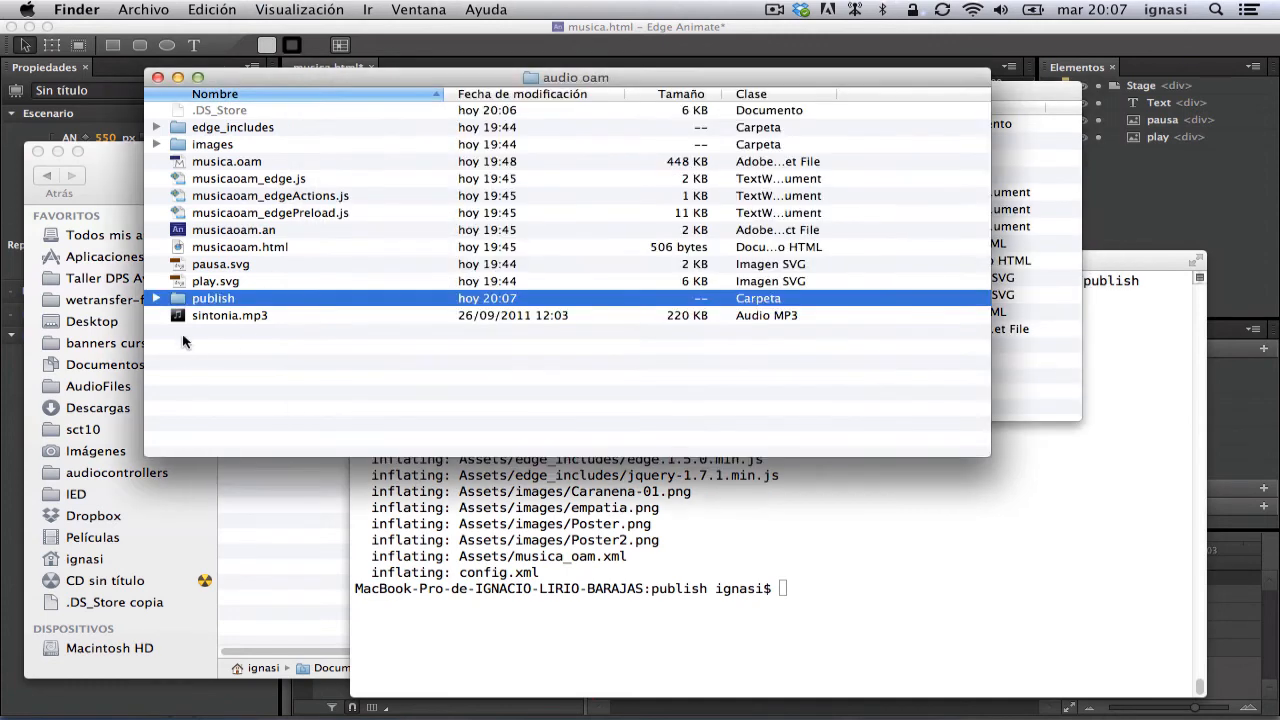
pyautogui.click(179, 315)
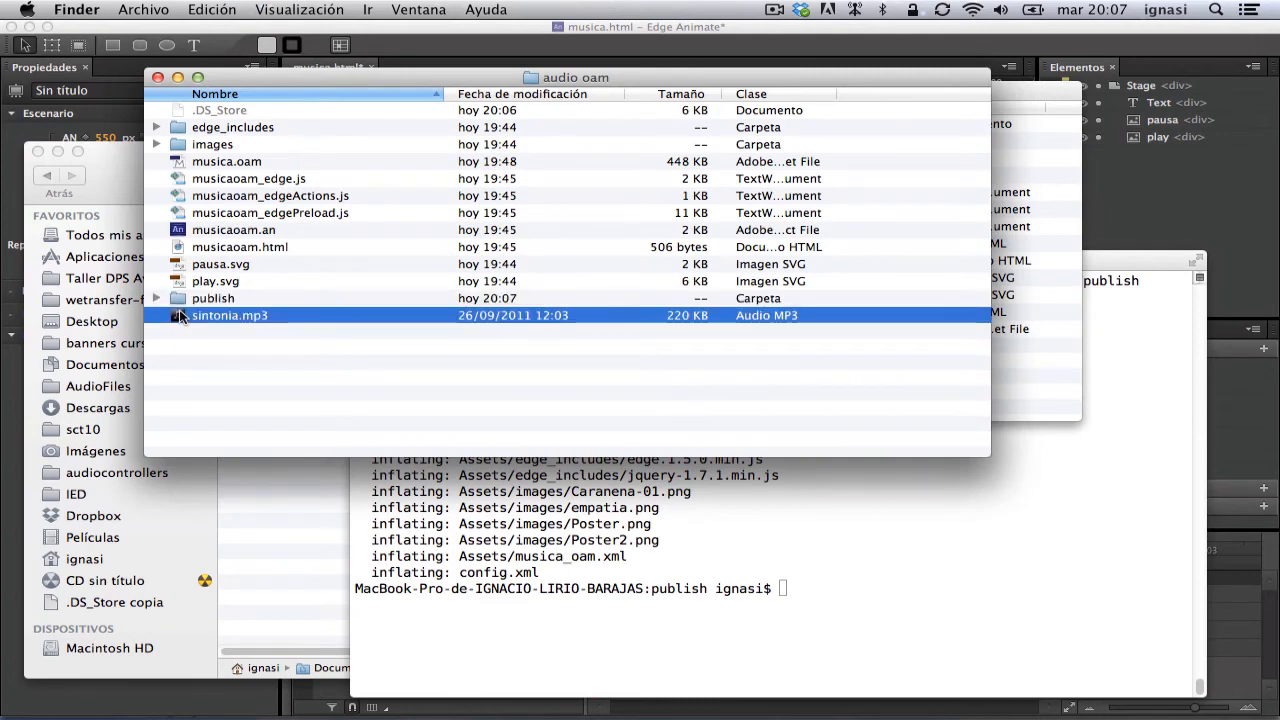
pyautogui.click(1023, 92)
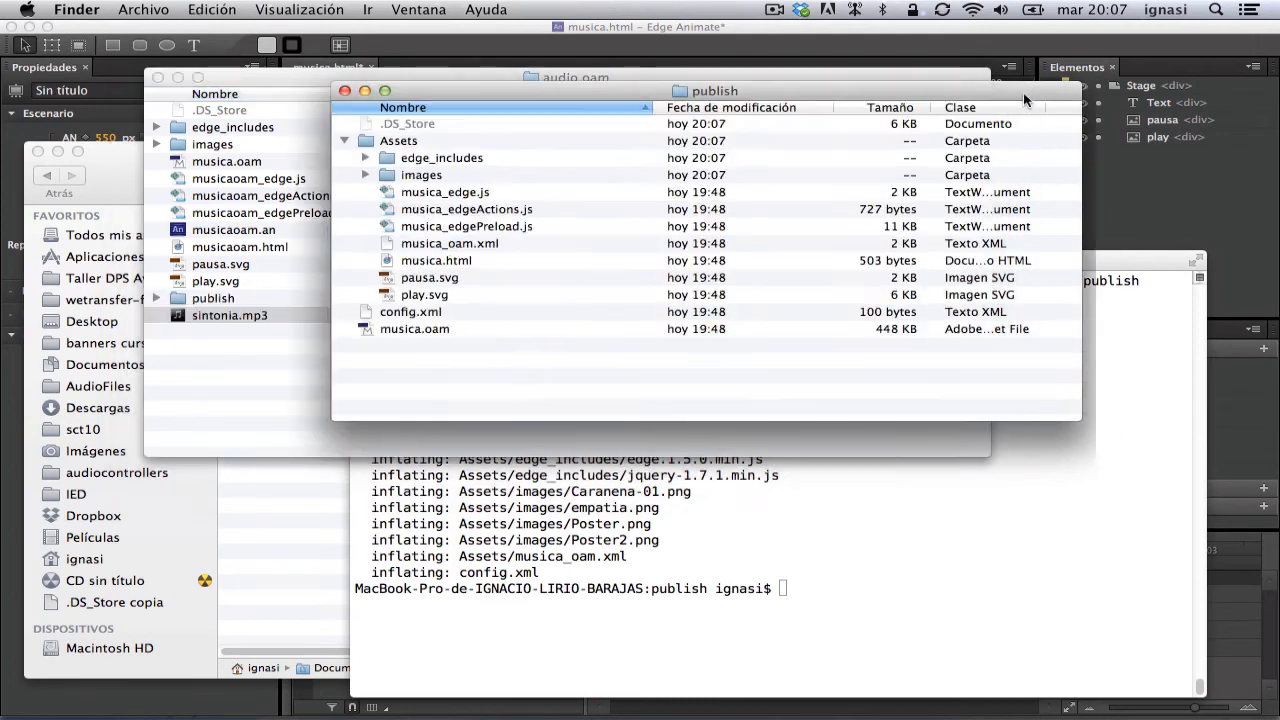
pyautogui.click(378, 141)
pyautogui.doubleClick(378, 141)
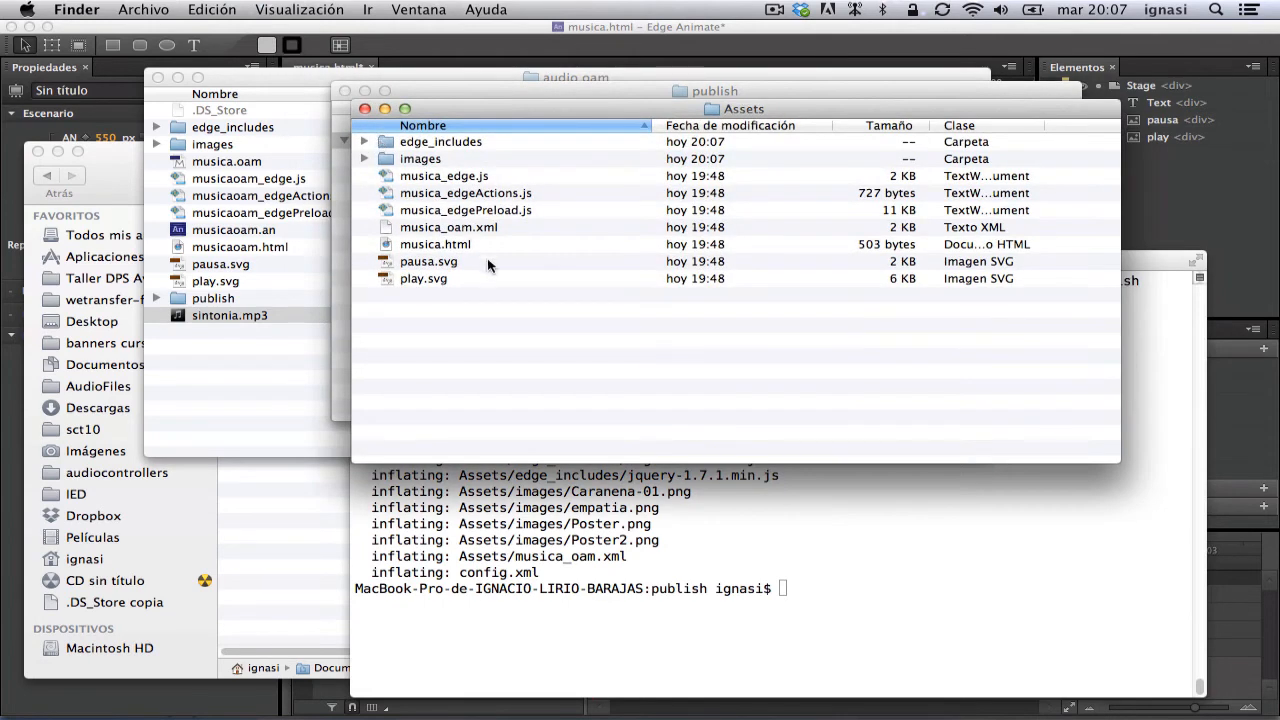
pyautogui.press('super+v')
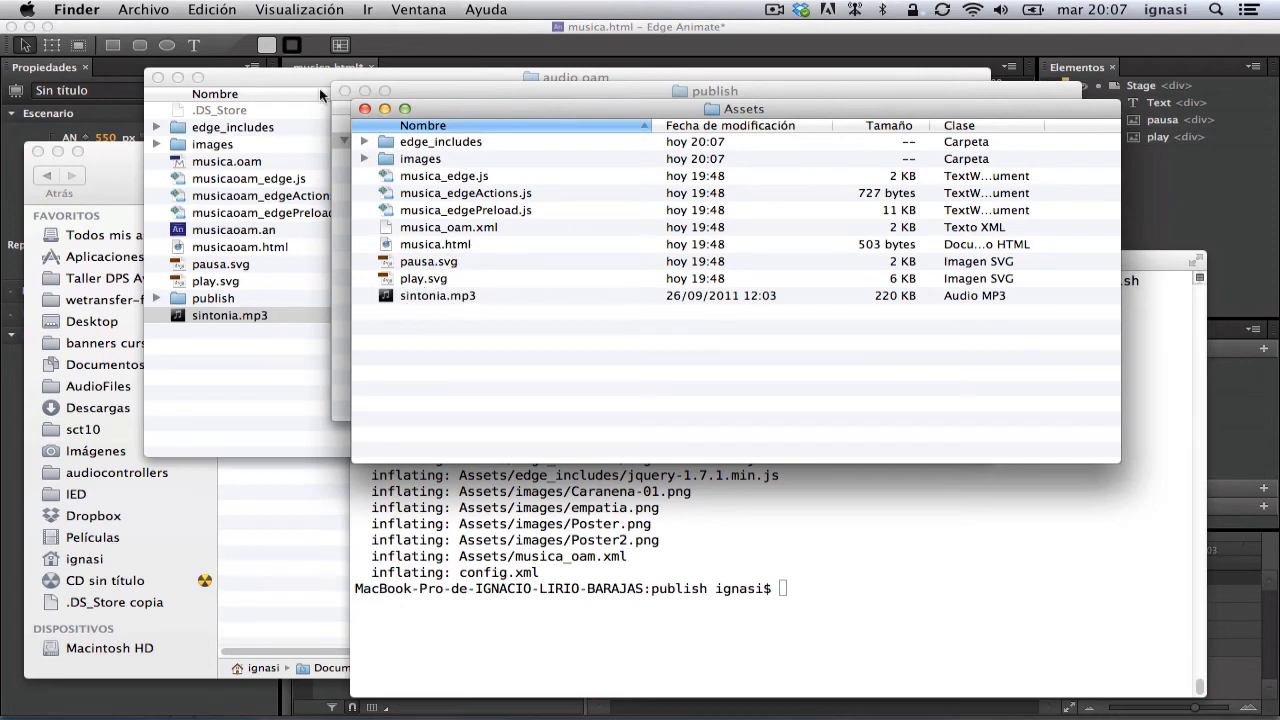
pyautogui.click(365, 108)
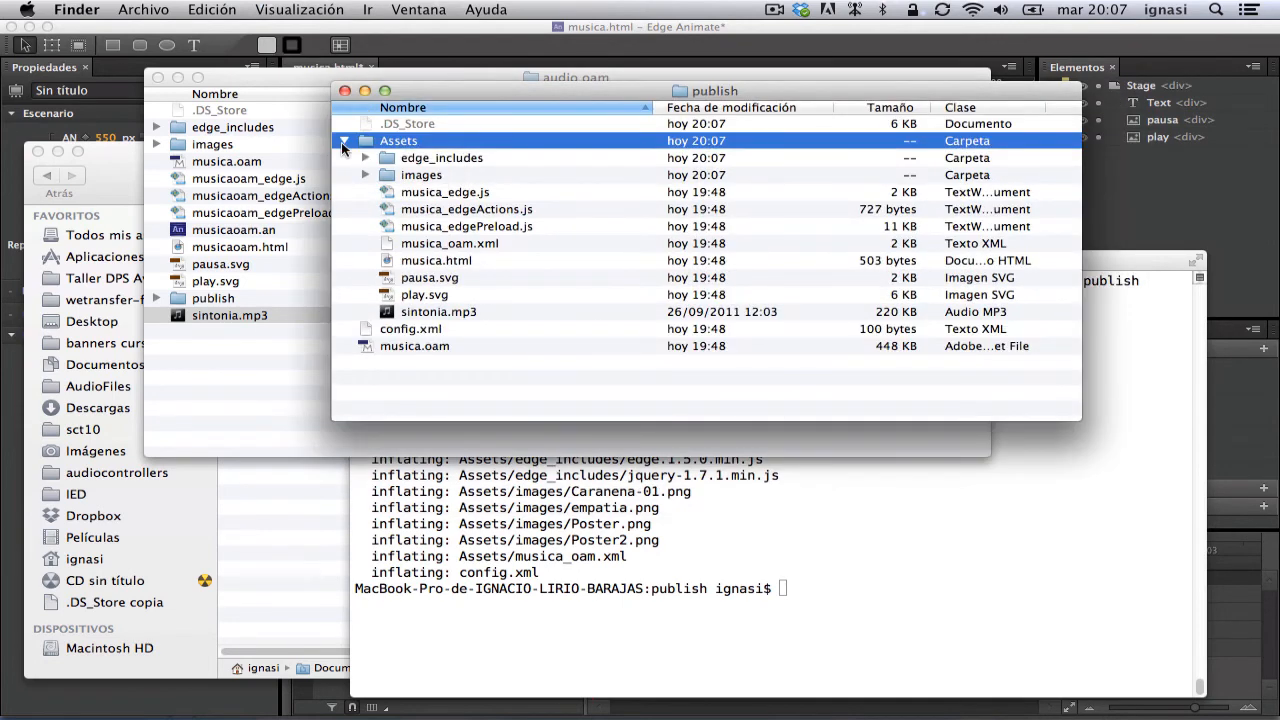
pyautogui.click(343, 141)
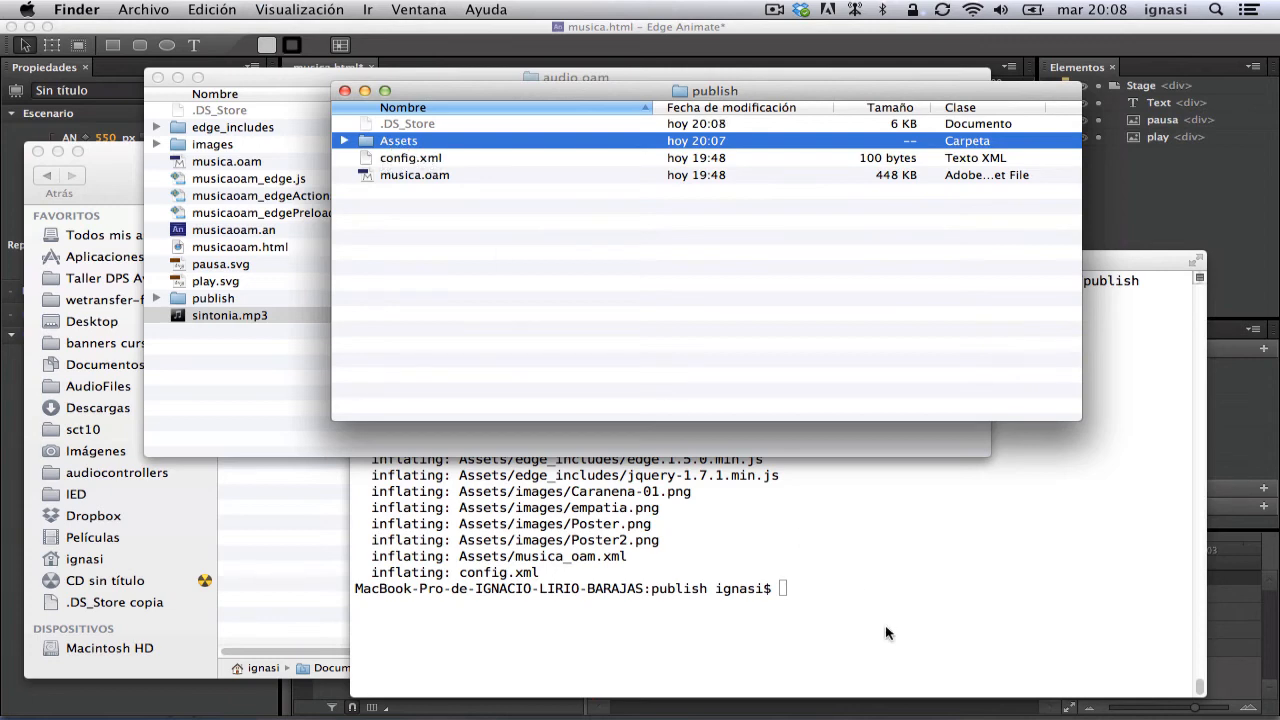
# Step: Package Assets and config.xml recursively into musica2.oam with Terminal's zip -r command, and select the new file in the publish folder's window
pyautogui.click(800, 594)
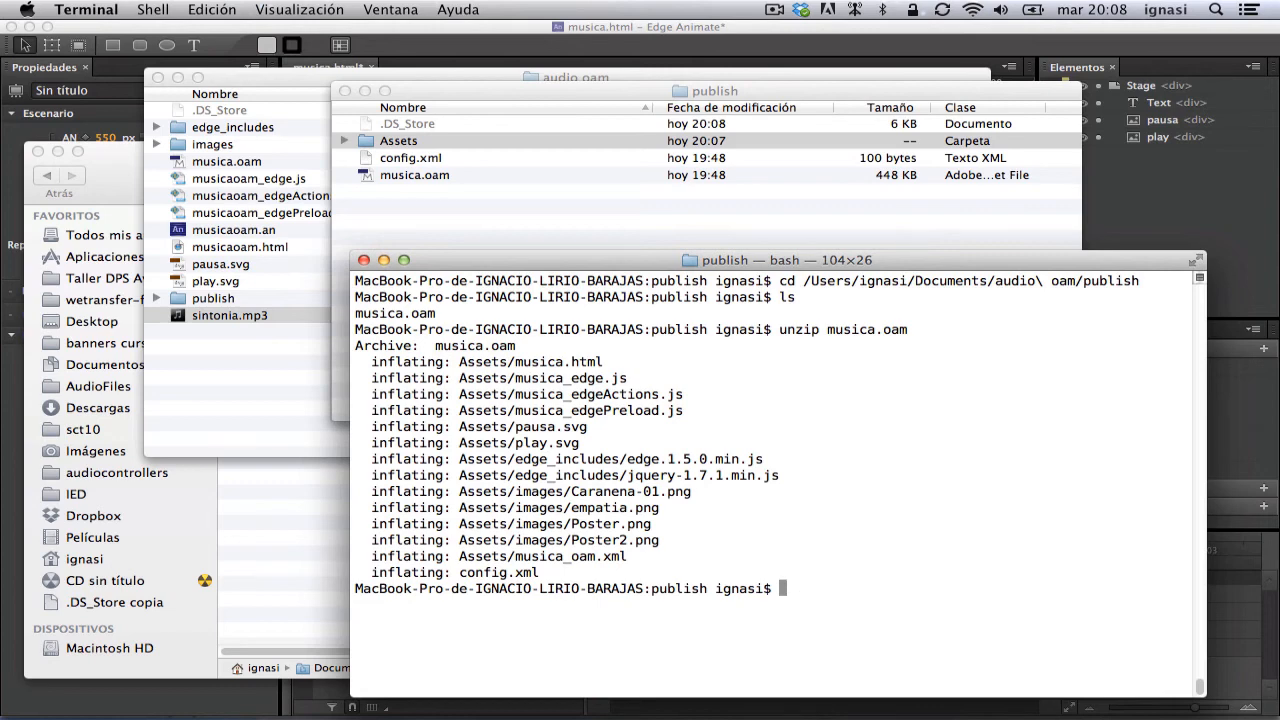
pyautogui.write('zip ')
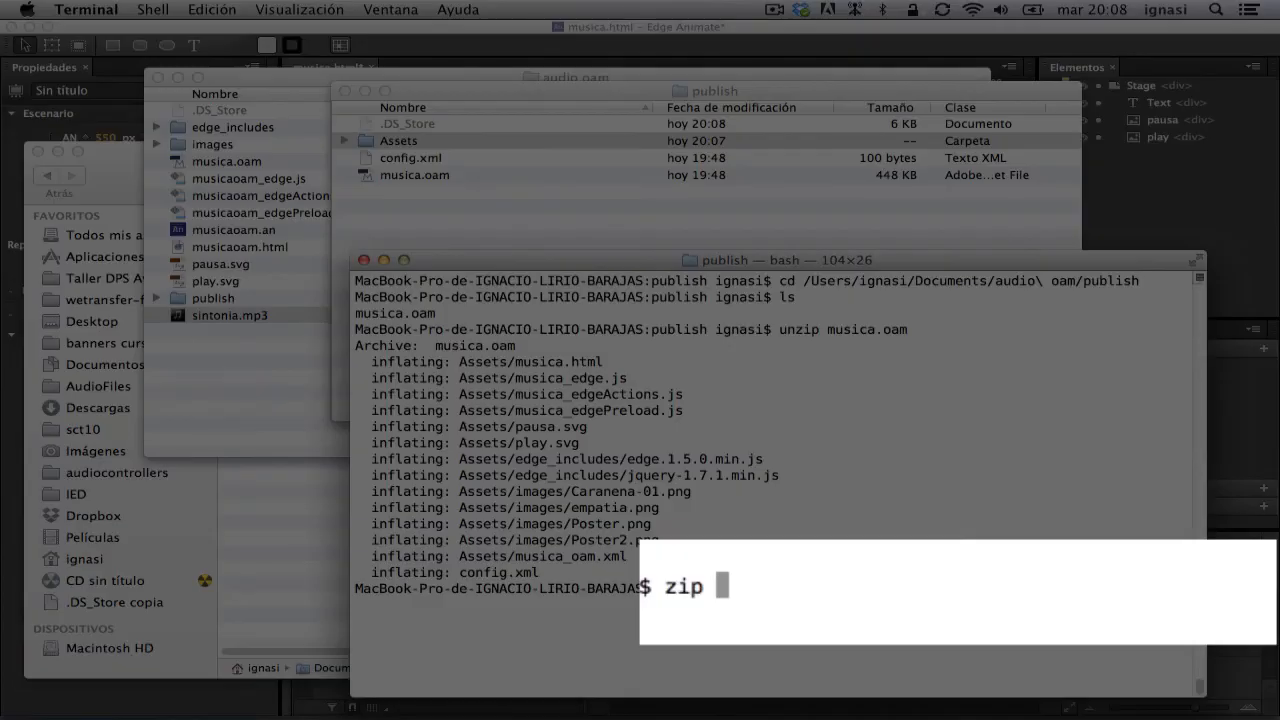
pyautogui.write('-r')
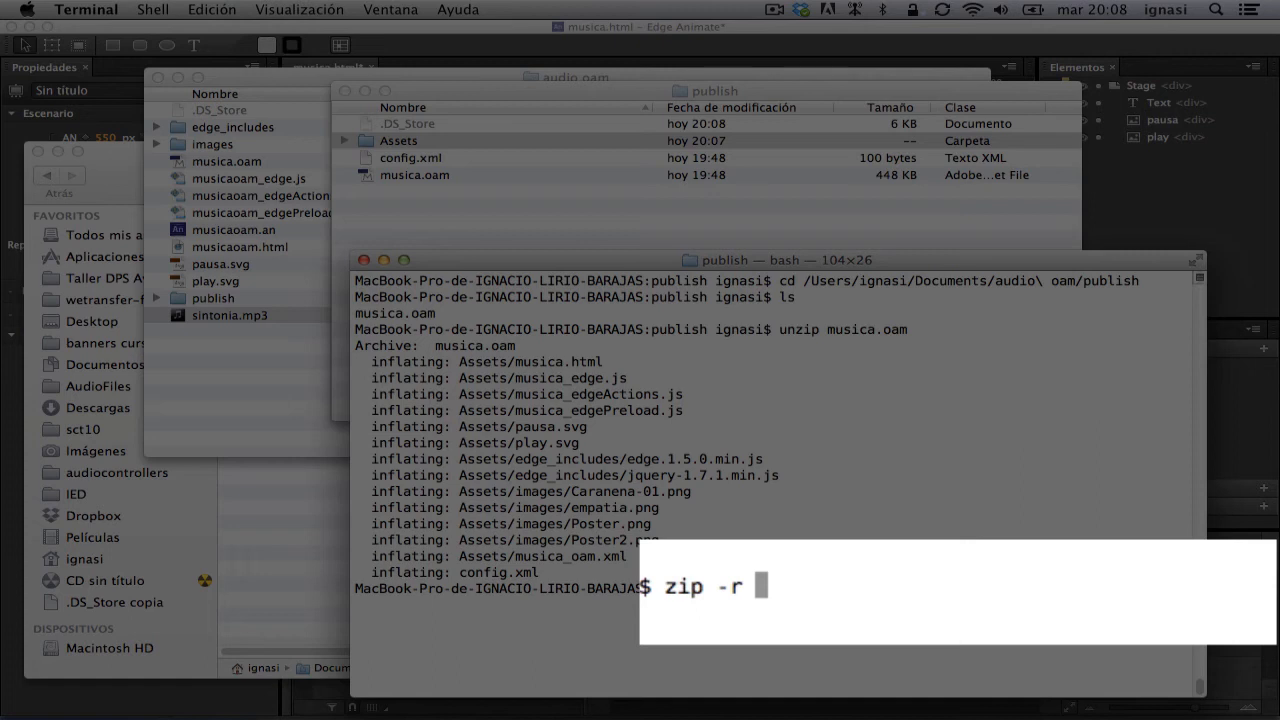
pyautogui.write(' musica2')
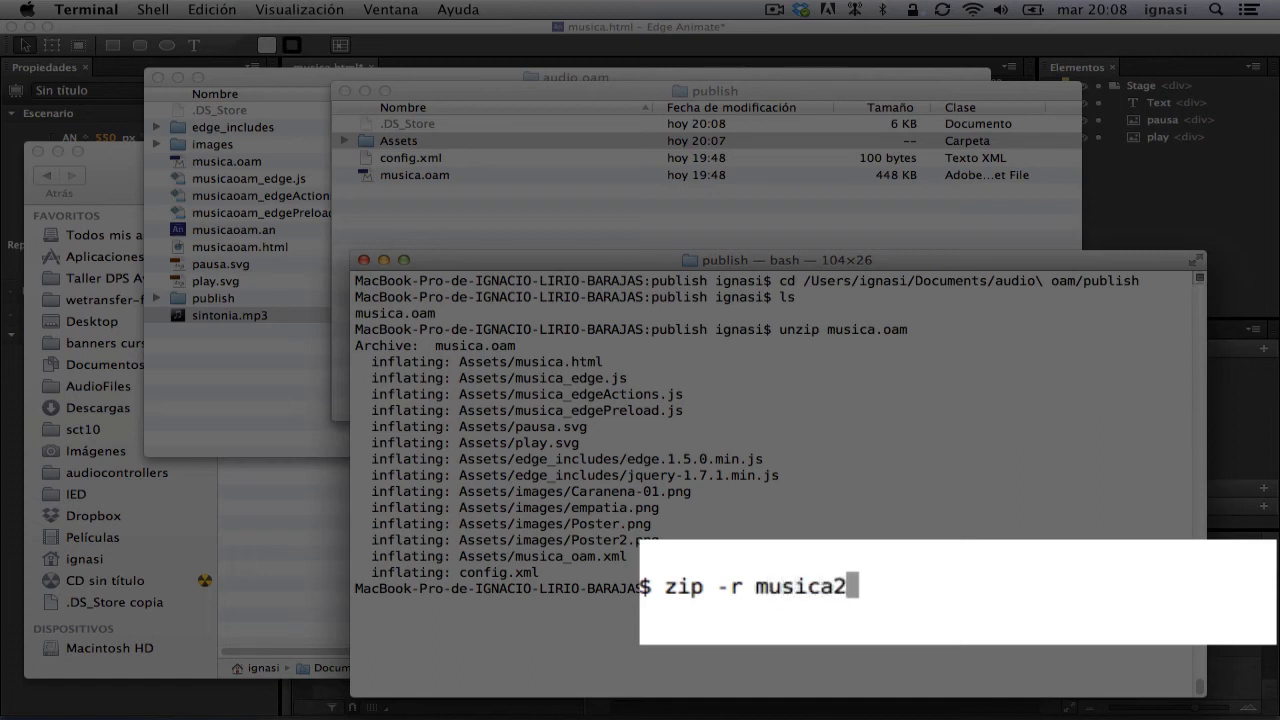
pyautogui.write('.oam')
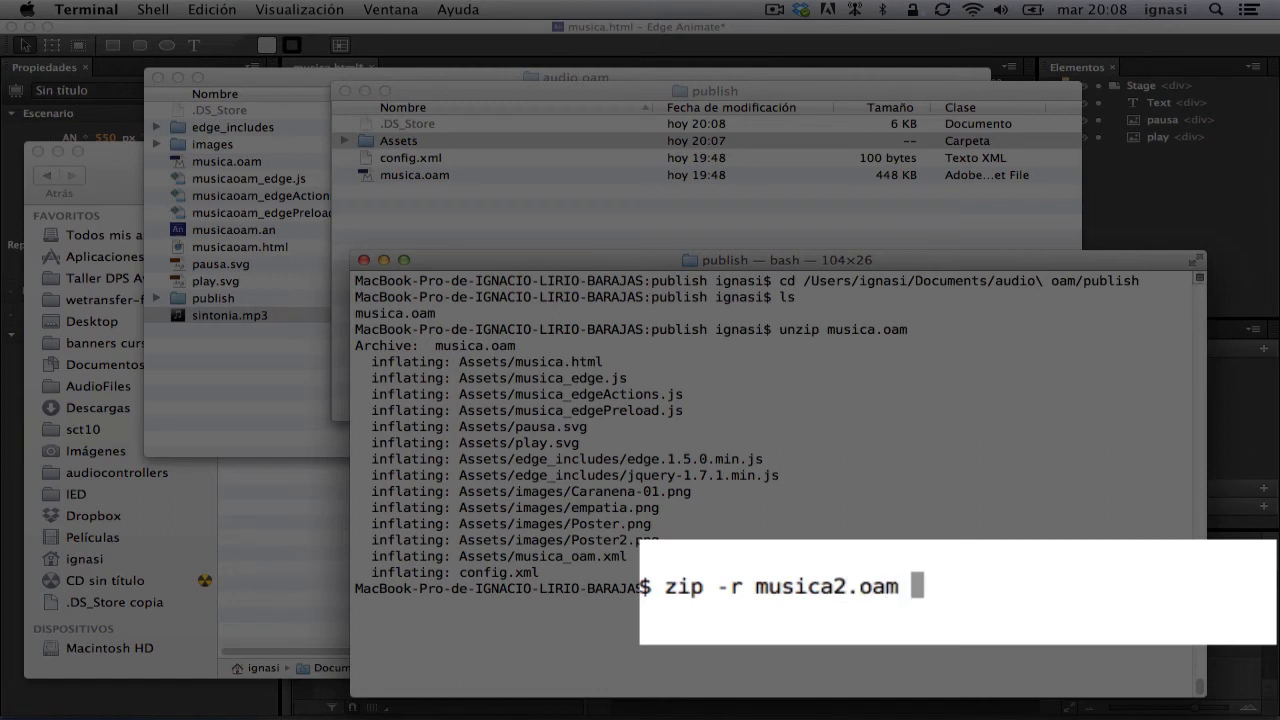
pyautogui.write(' Assets')
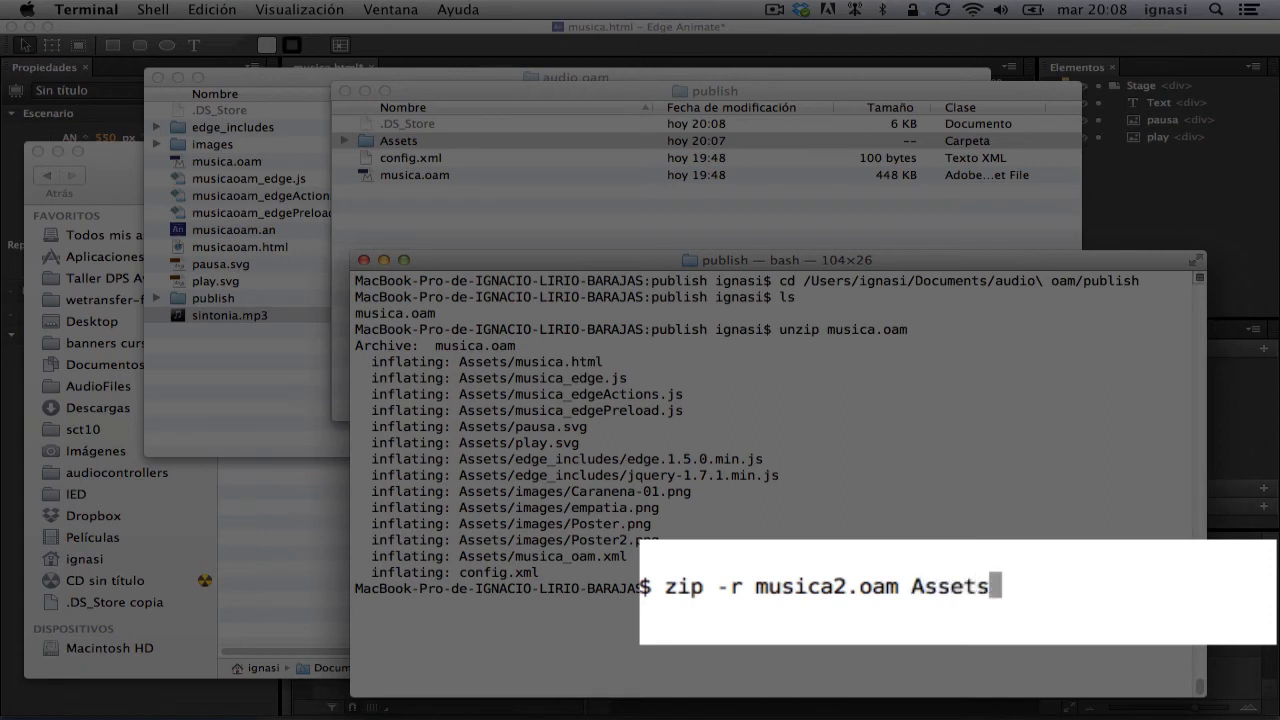
pyautogui.write(' config')
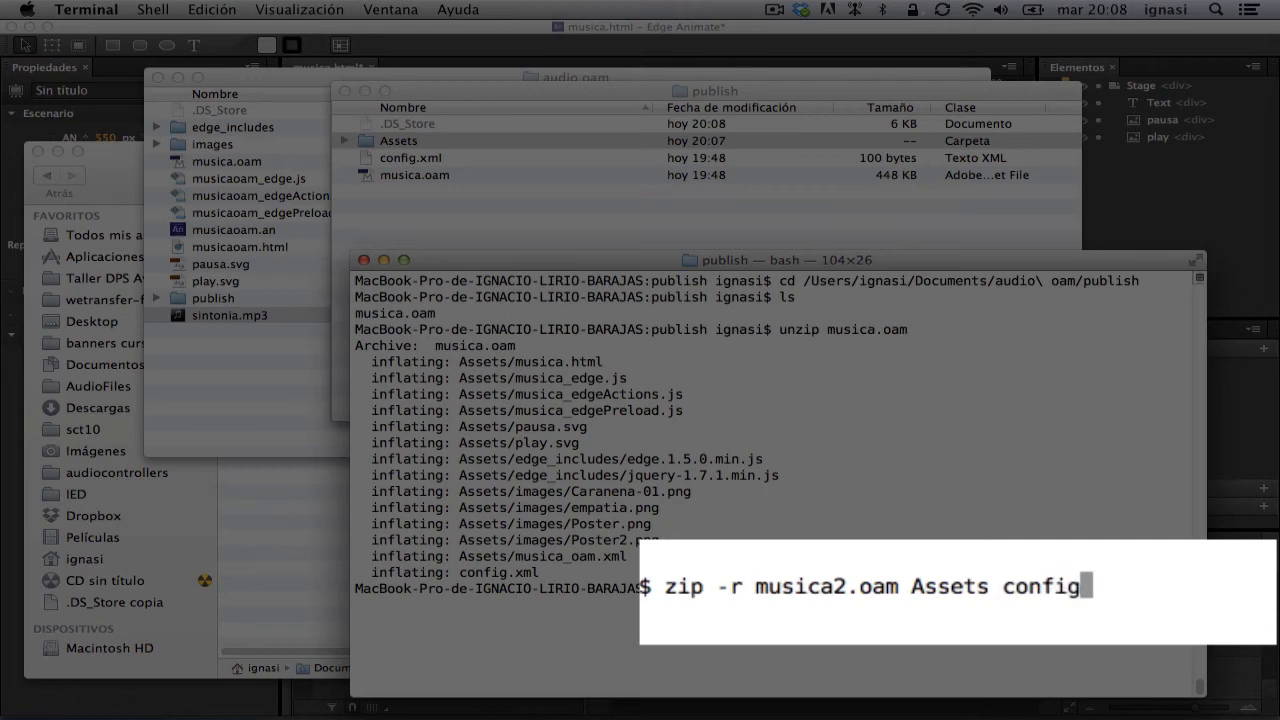
pyautogui.write('.xml')
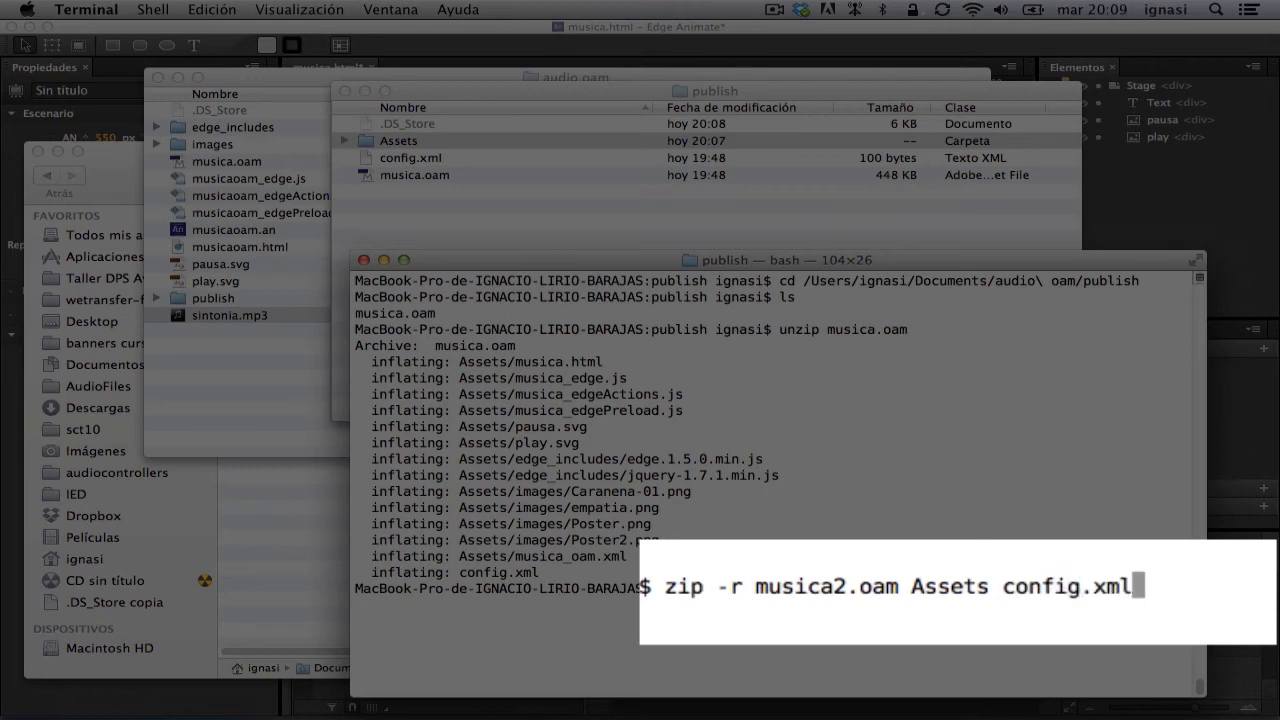
pyautogui.press('Return')
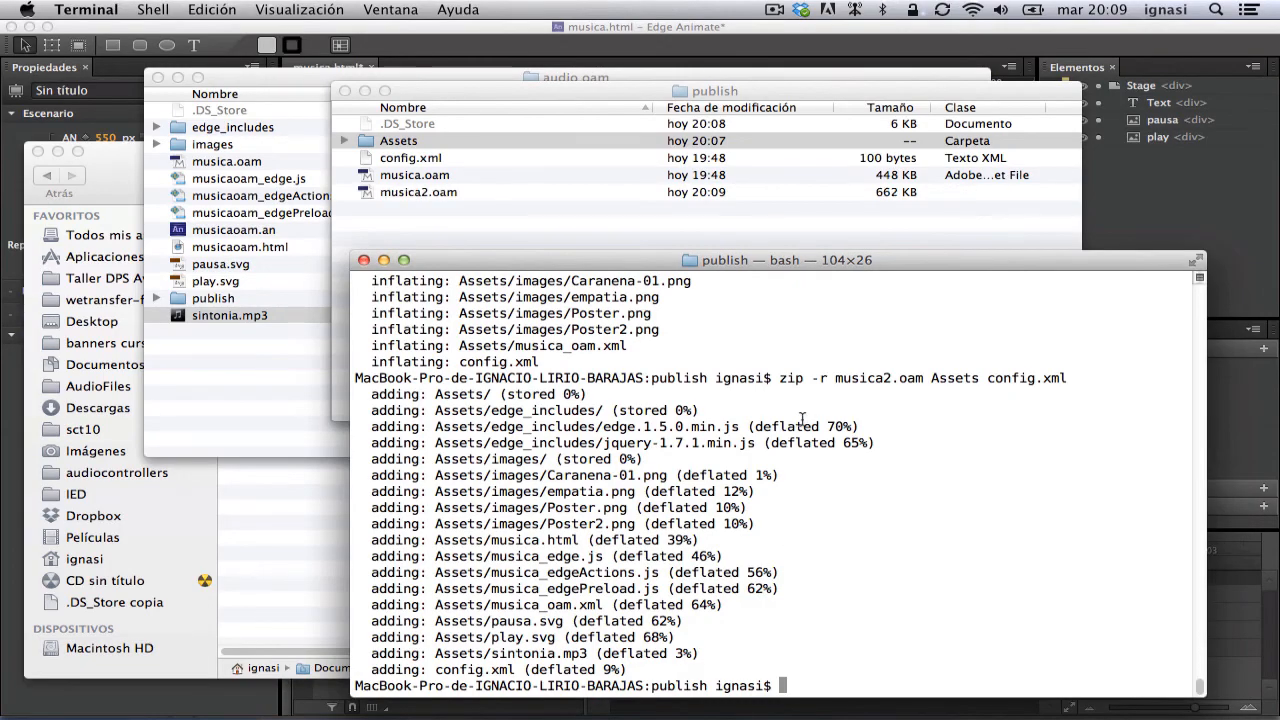
pyautogui.click(512, 205)
pyautogui.click(404, 193)
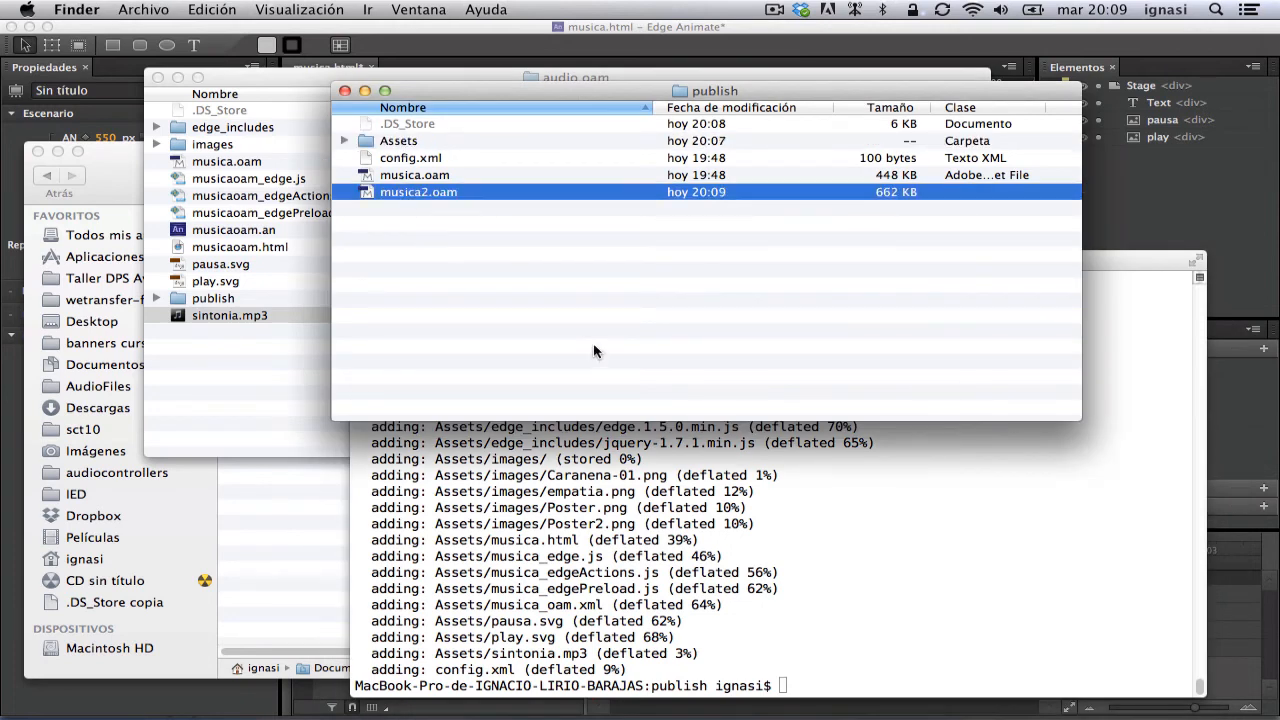
# Step: Switch to Adobe InDesign and delete the audio player frame already placed on the page
pyautogui.click(168, 710)
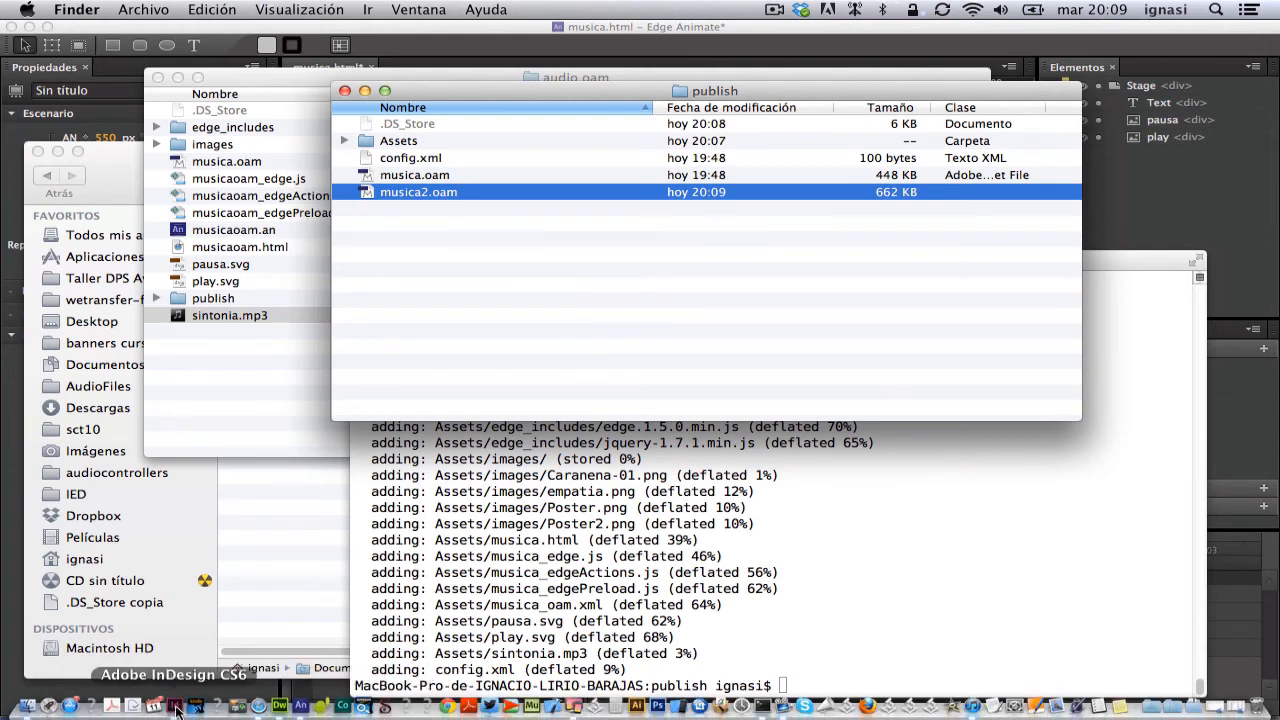
pyautogui.moveTo(331, 200); pyautogui.dragTo(455, 305)
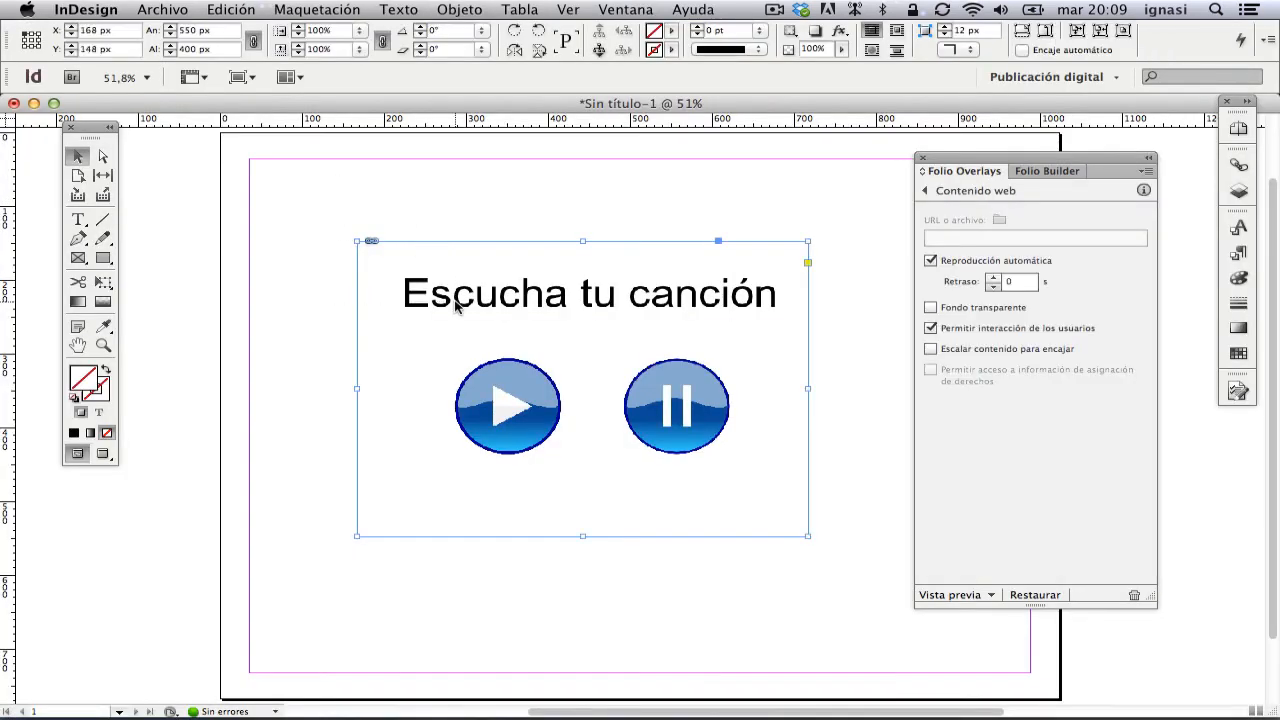
pyautogui.press('Delete')
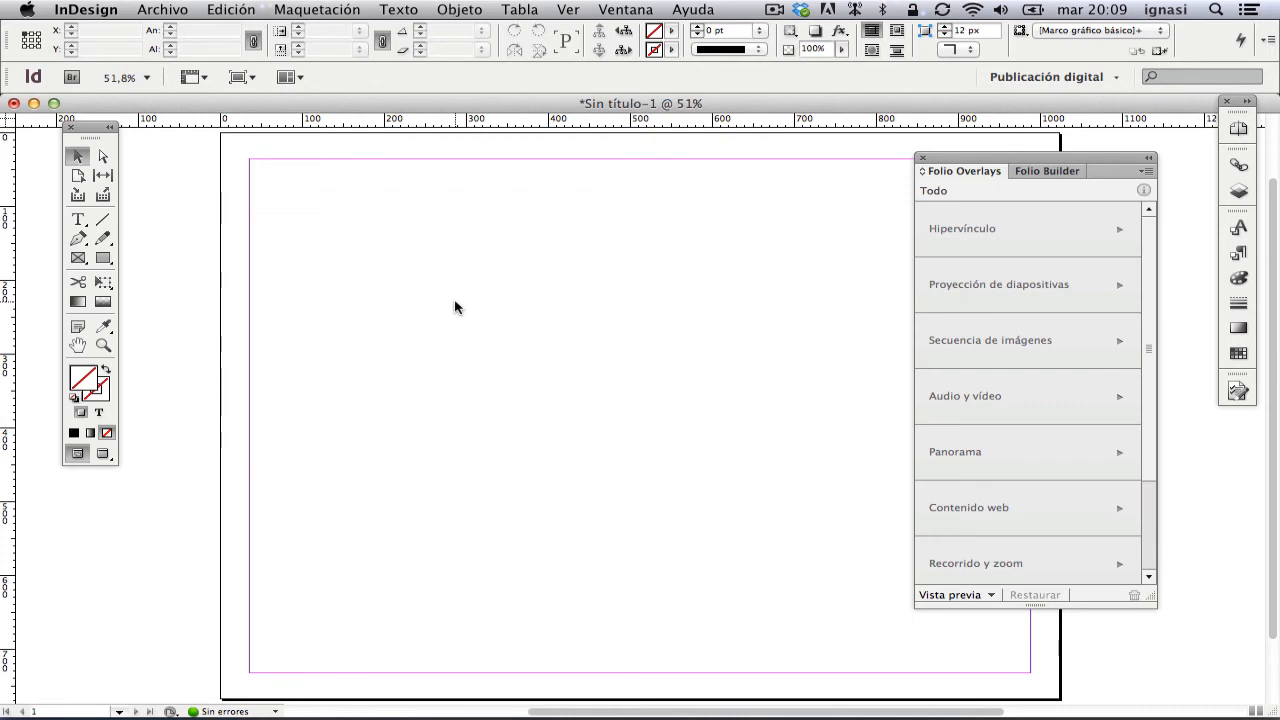
# Step: Place musica2.oam from the publish folder at about X 132 px, Y 158 px, and enable Reproducción automática for it
pyautogui.click(160, 9)
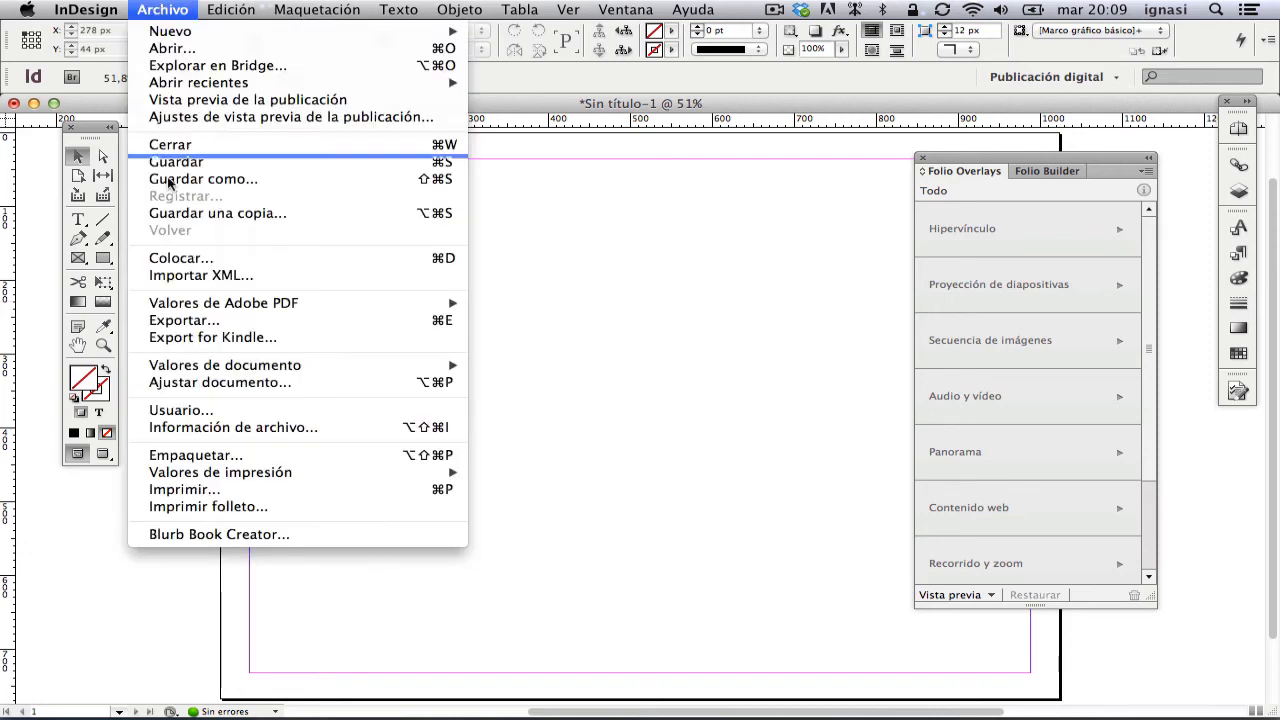
pyautogui.click(175, 260)
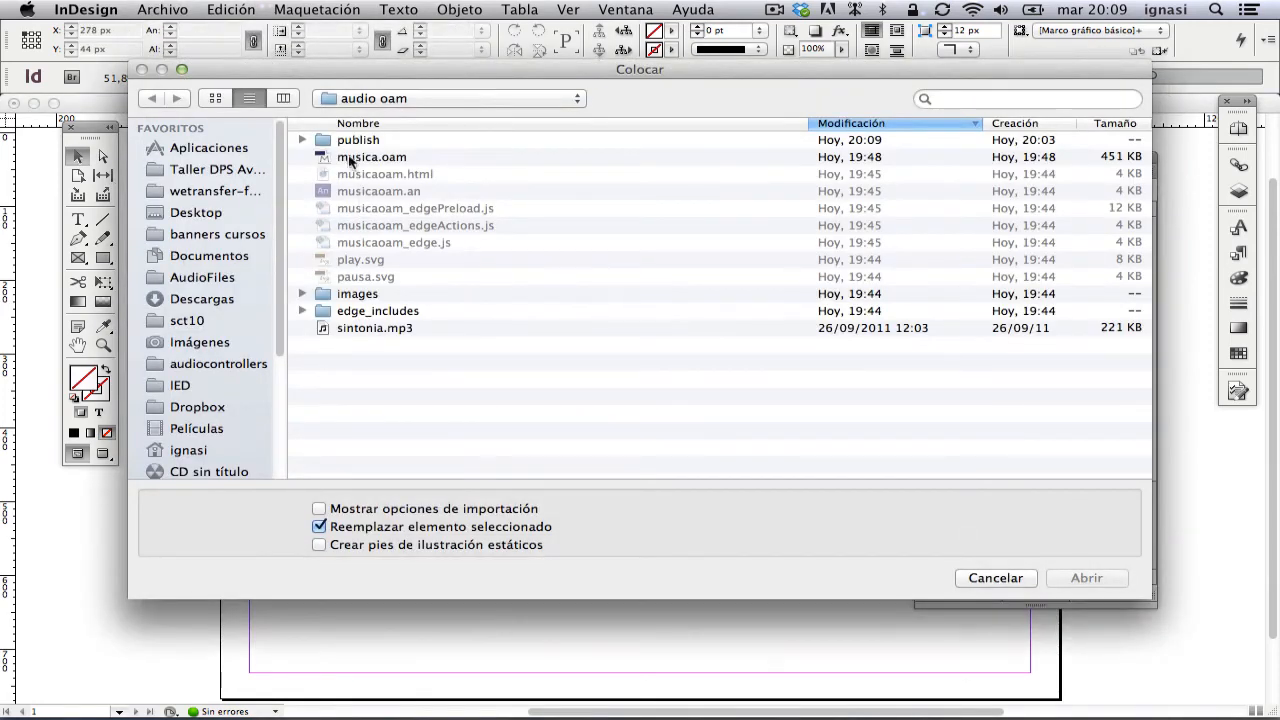
pyautogui.doubleClick(341, 143)
pyautogui.click(341, 142)
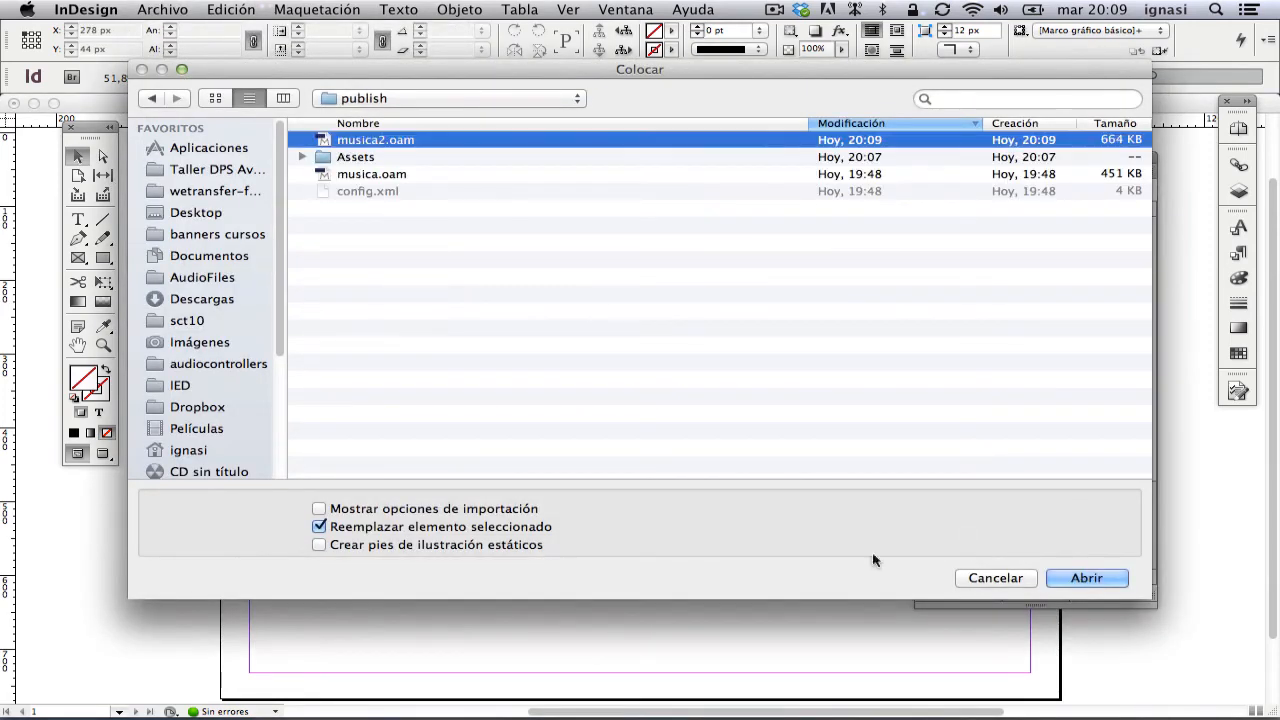
pyautogui.click(1066, 578)
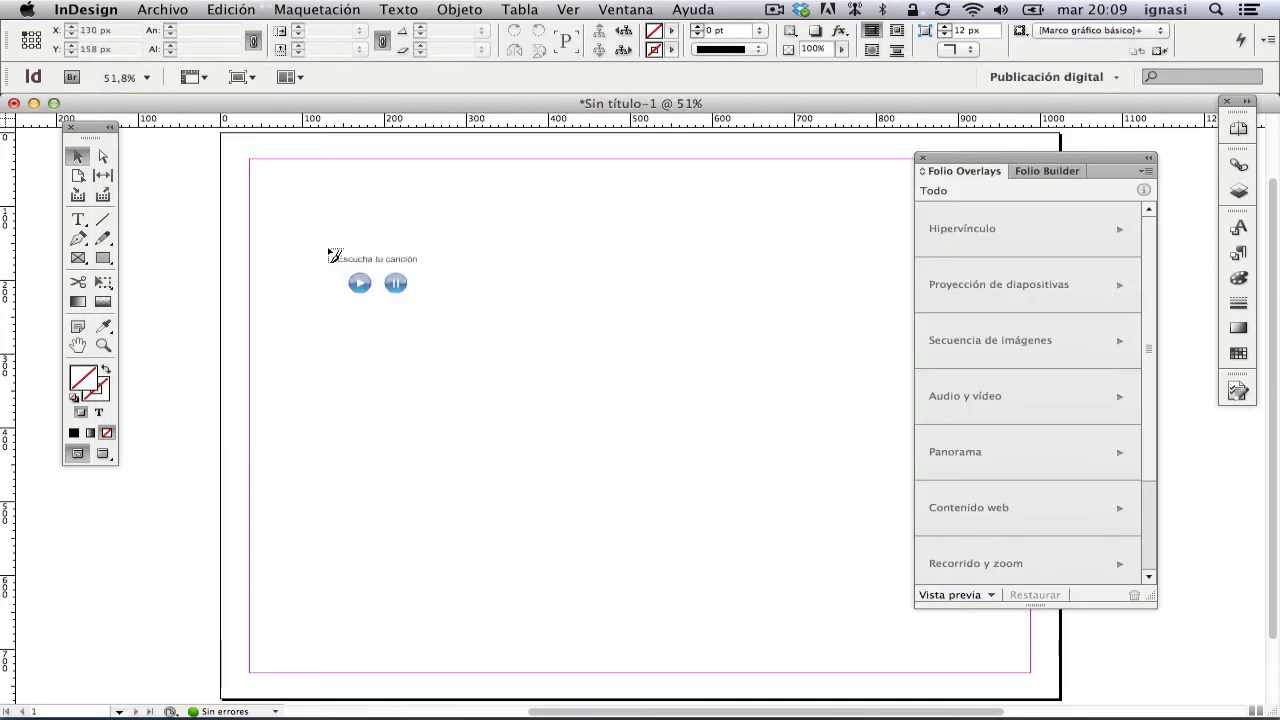
pyautogui.click(330, 249)
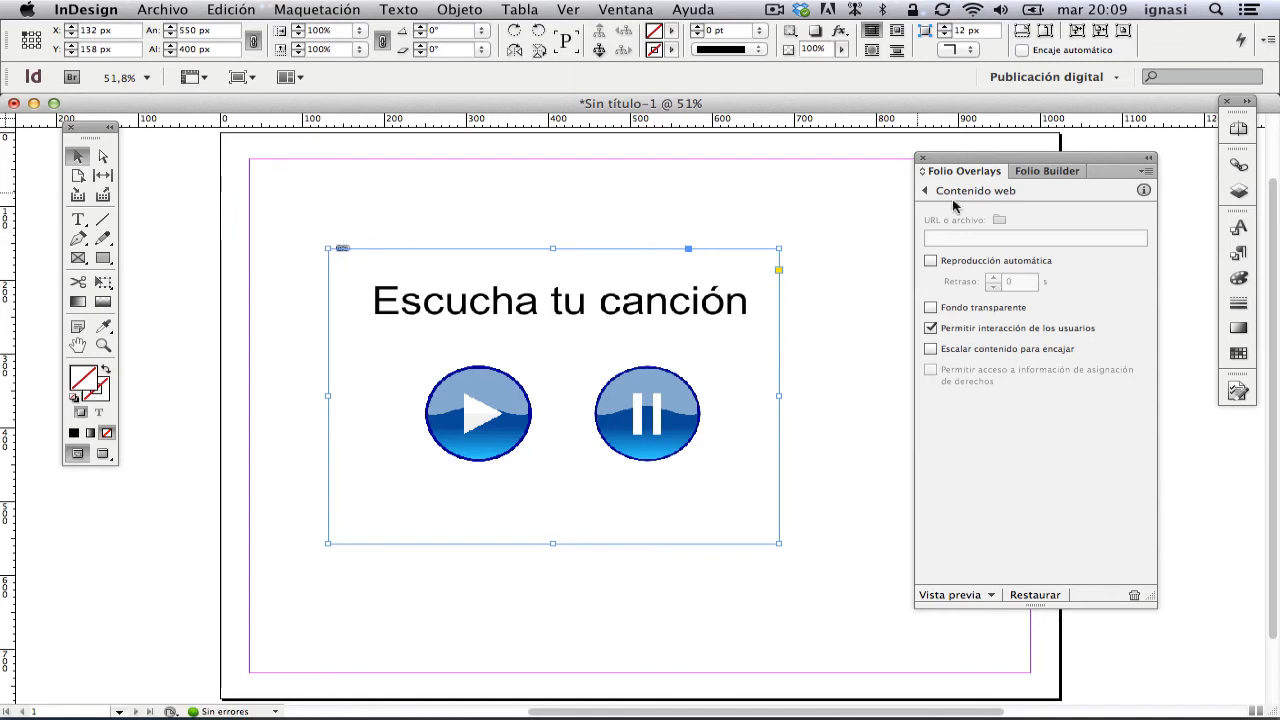
pyautogui.click(931, 261)
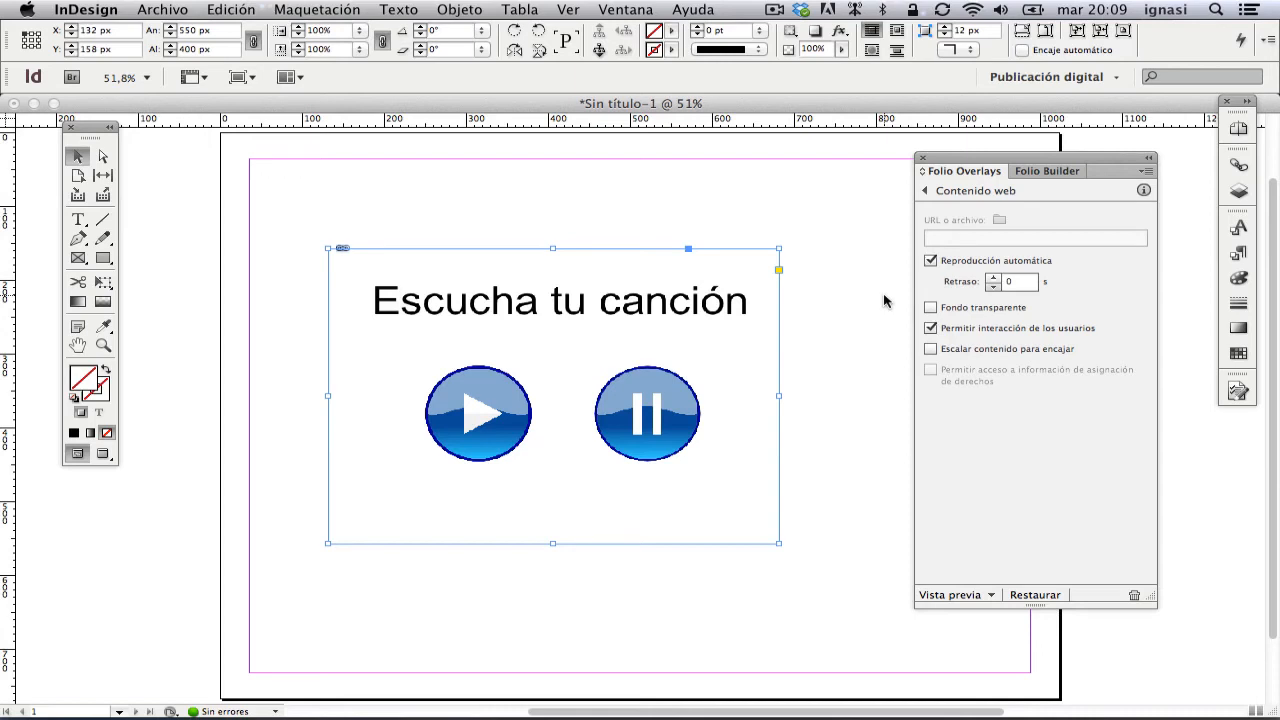
# Step: Preview the document on the connected iPad Publicar en Digital, and switch to Reflection for the device's screen
pyautogui.click(993, 597)
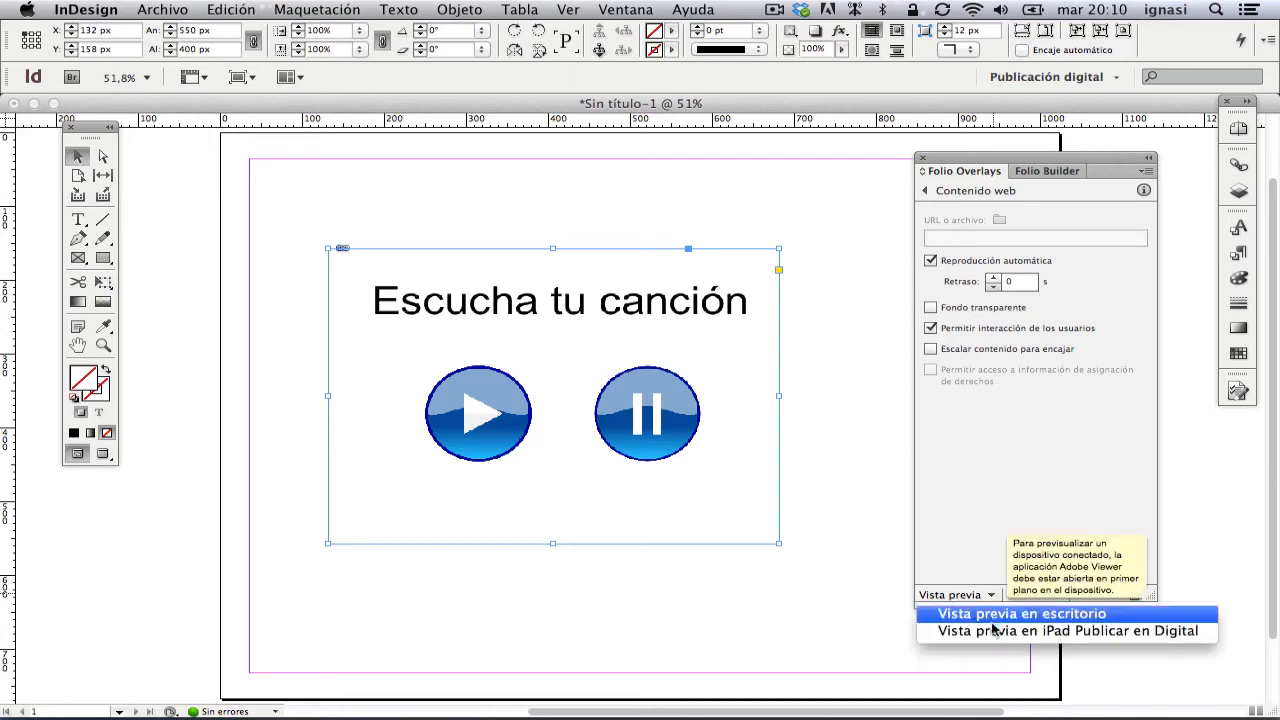
pyautogui.click(995, 631)
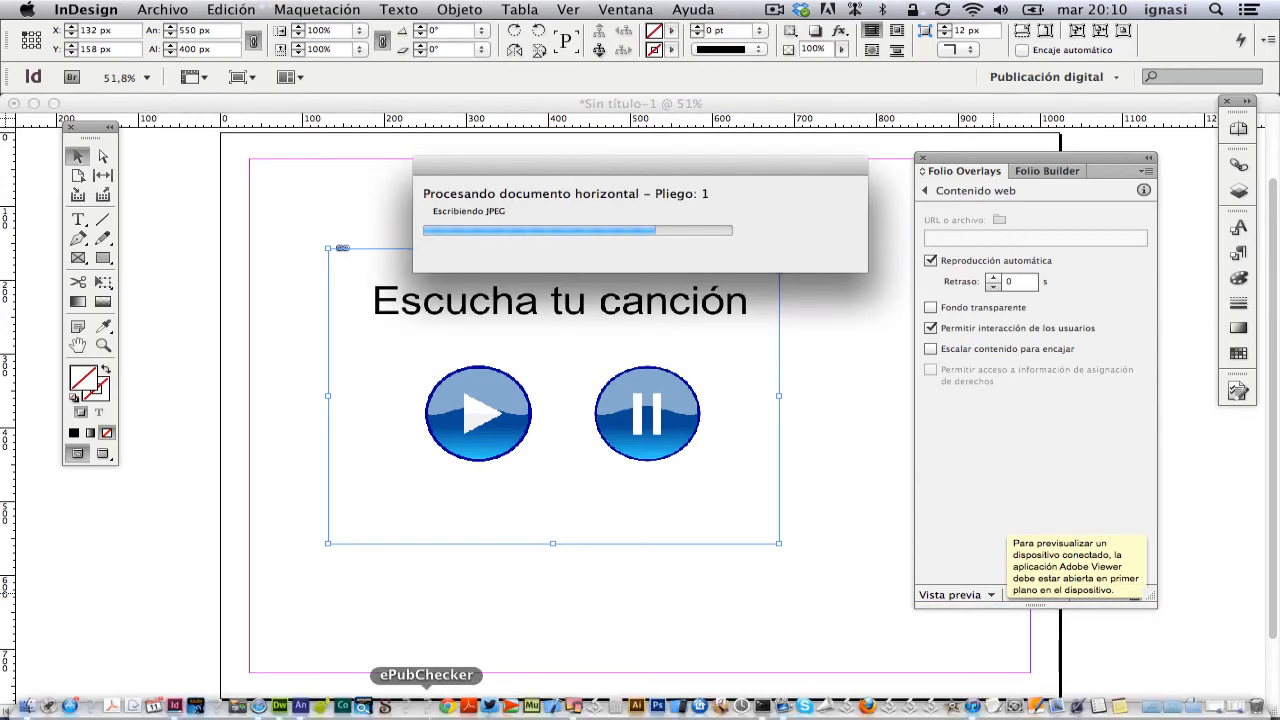
pyautogui.click(573, 707)
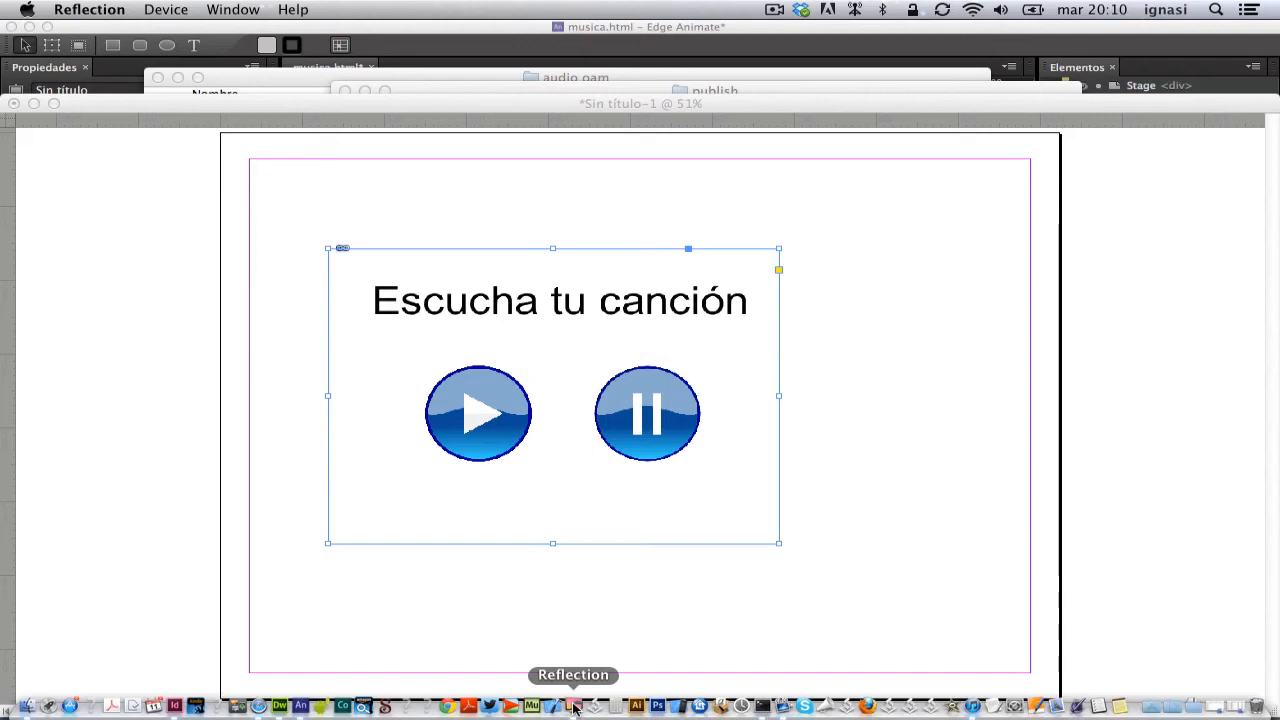
pyautogui.click(573, 707)
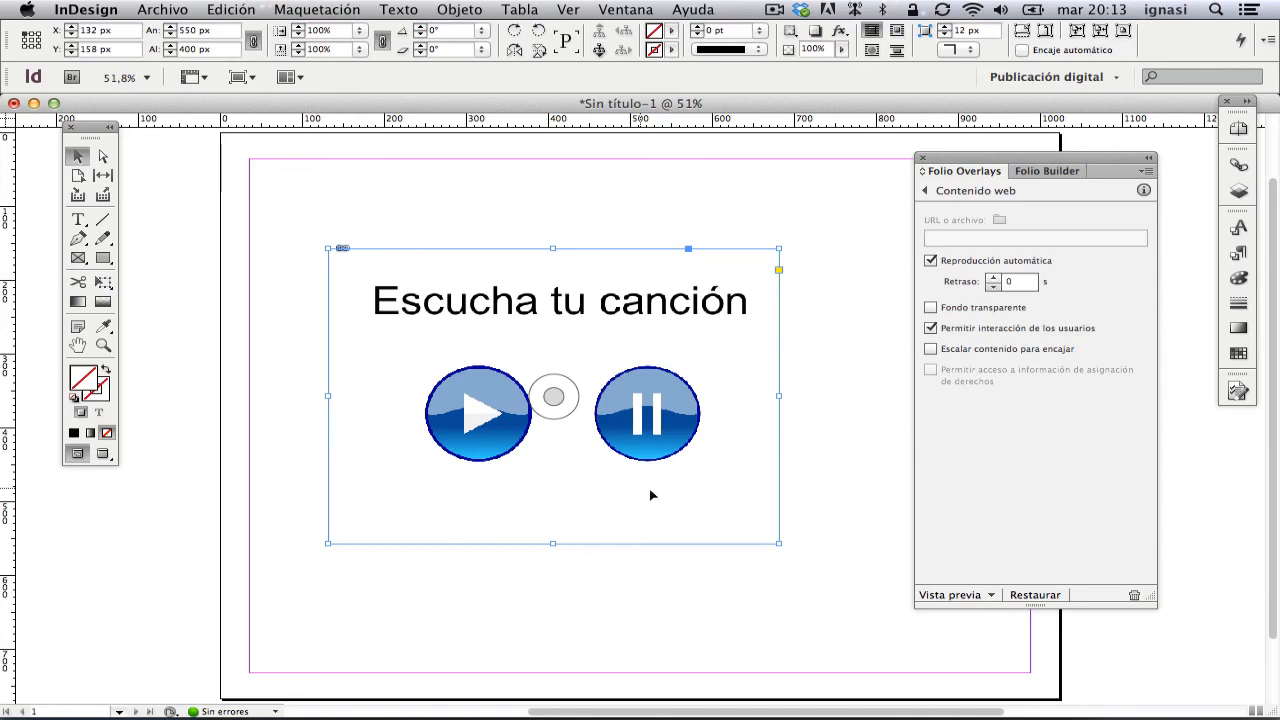
# Step: Switch to Safari and read the Sound section of the EdgeDocks Edge Commons page, covering loading sounds, playing sounds and issues
pyautogui.moveTo(330, 716)
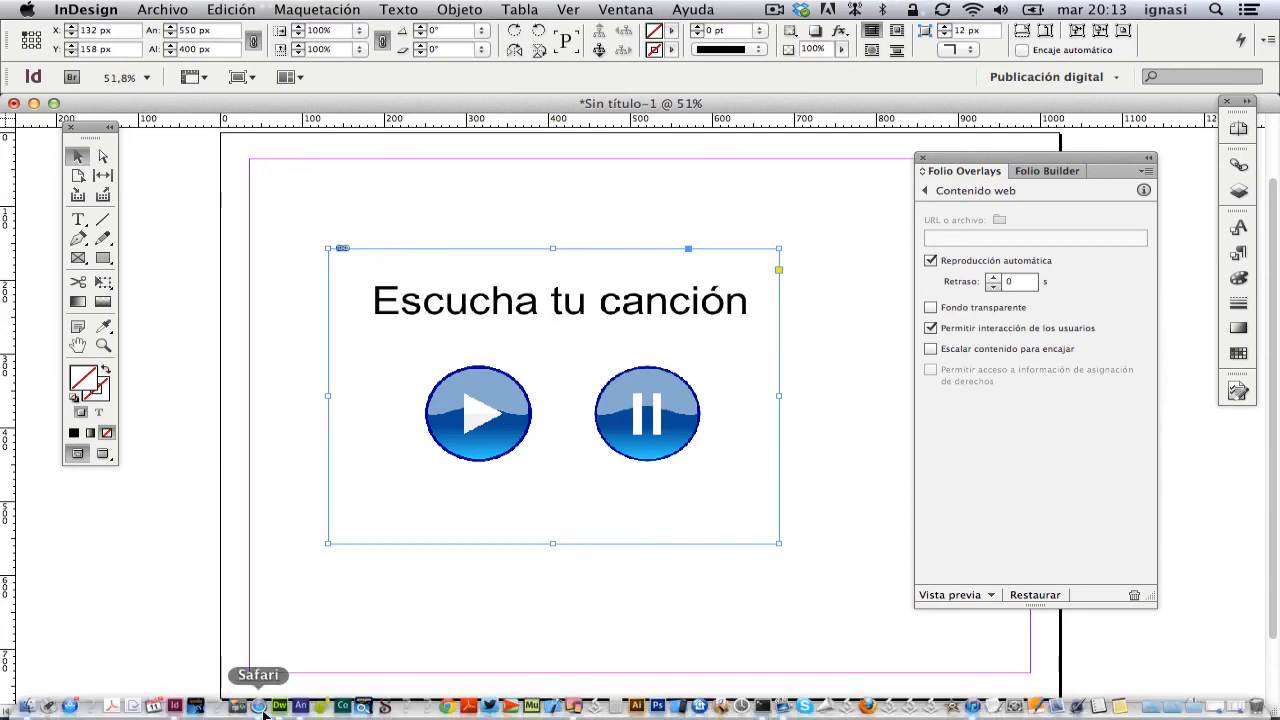
pyautogui.click(260, 708)
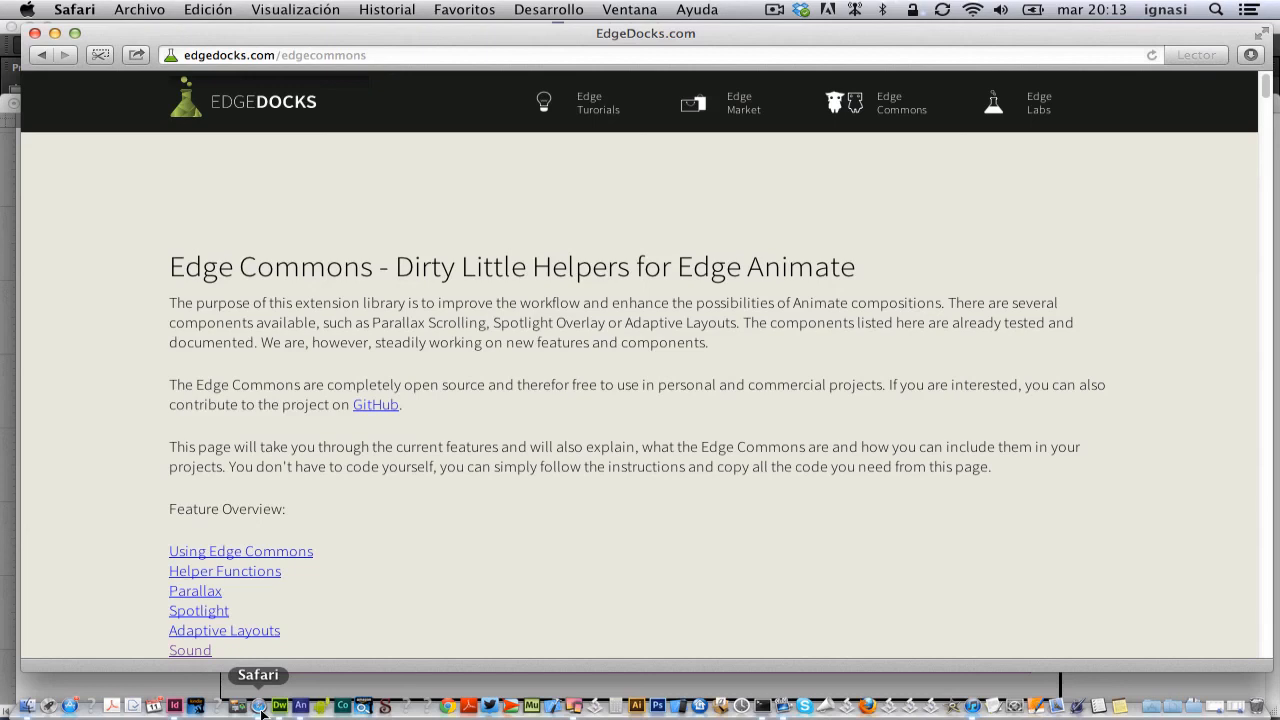
pyautogui.scroll(-3, 441, 533)
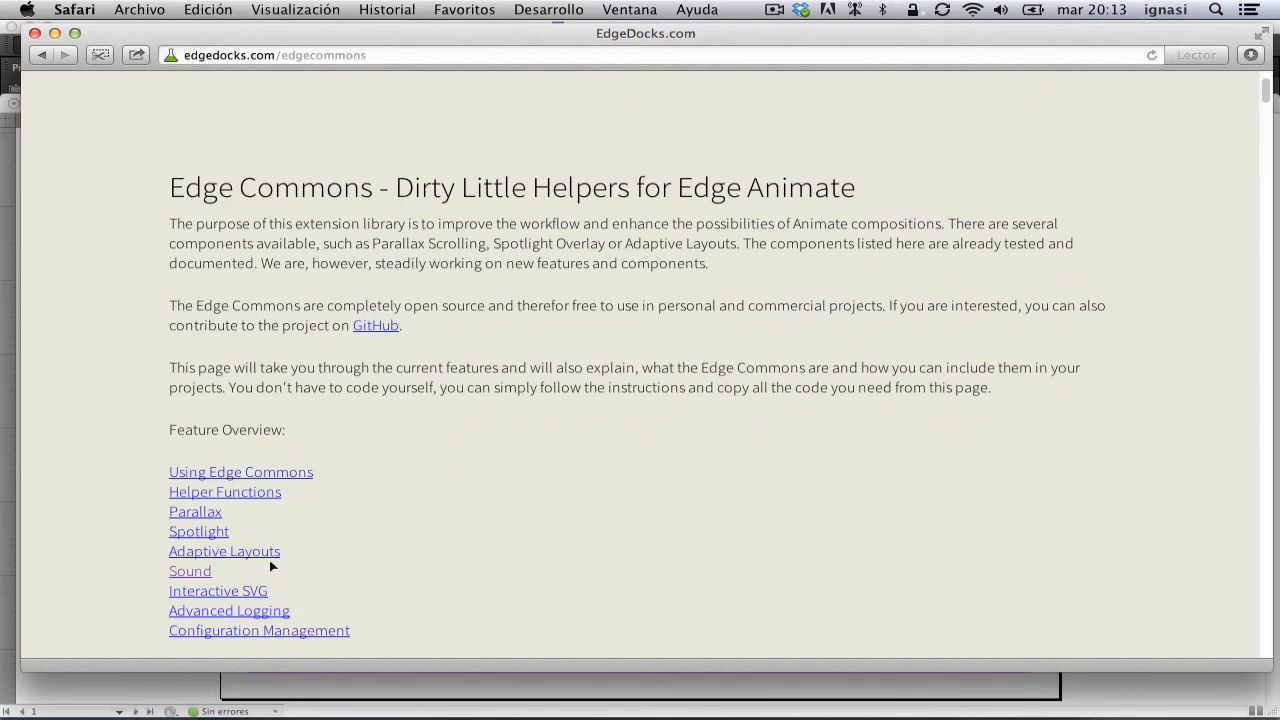
pyautogui.click(203, 570)
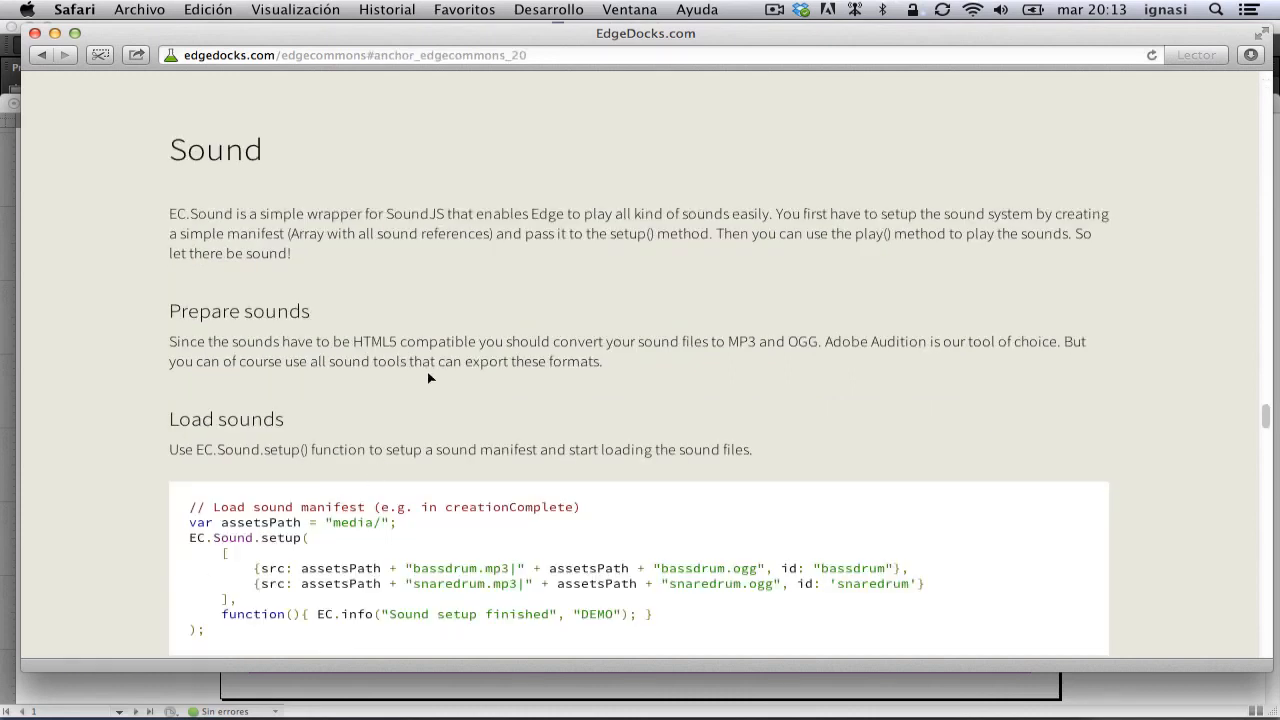
pyautogui.scroll(-4, 610, 356)
pyautogui.scroll(-2, 1145, 367)
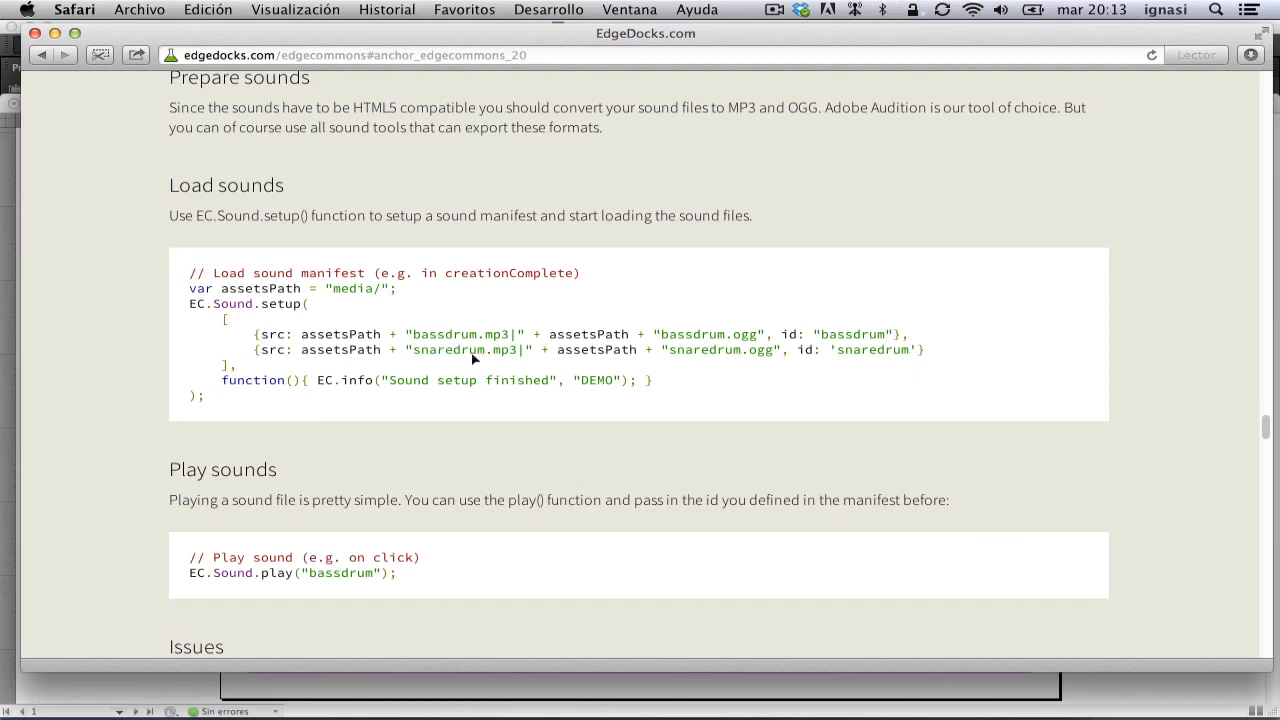
pyautogui.scroll(-3, 412, 401)
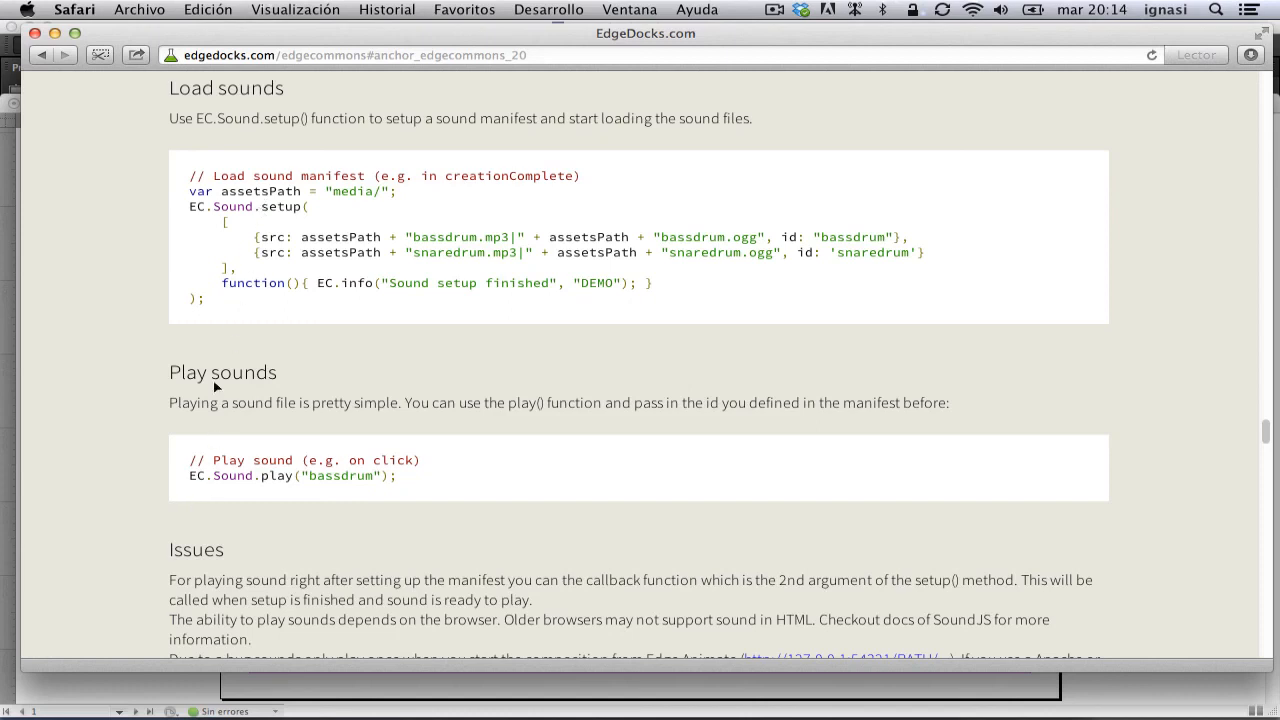
pyautogui.scroll(-3, 145, 385)
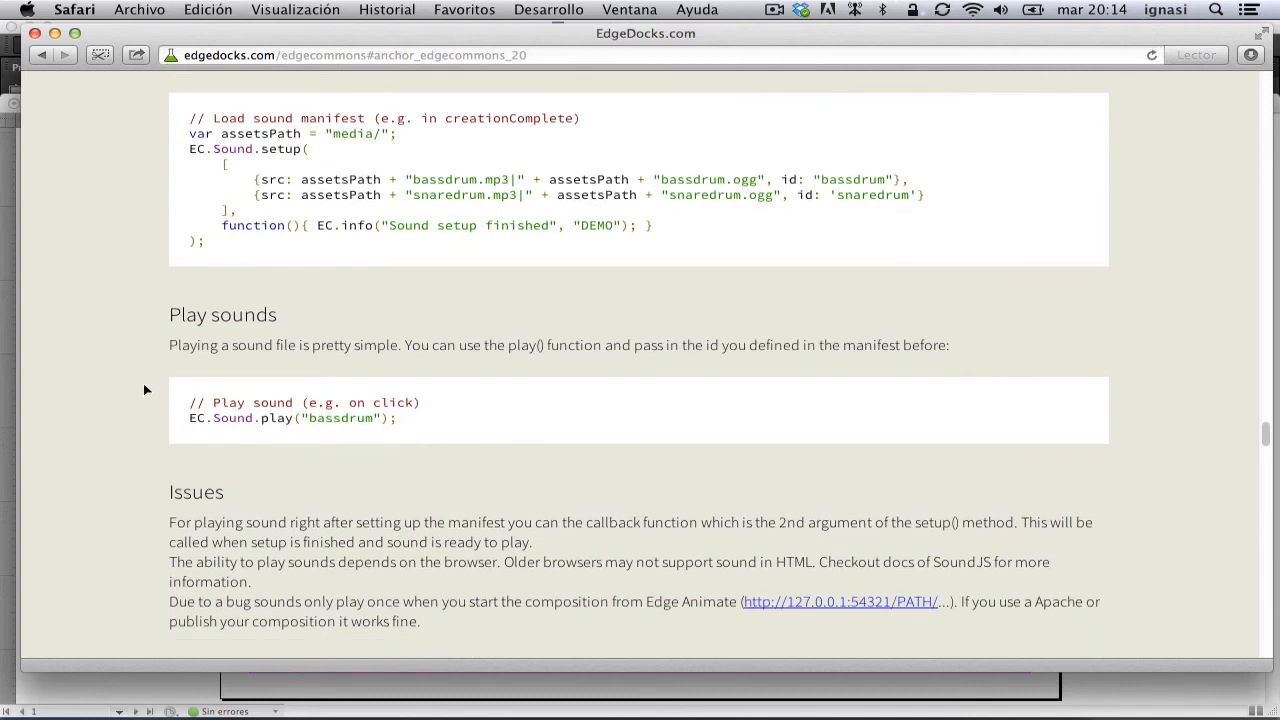
pyautogui.scroll(-1, 145, 390)
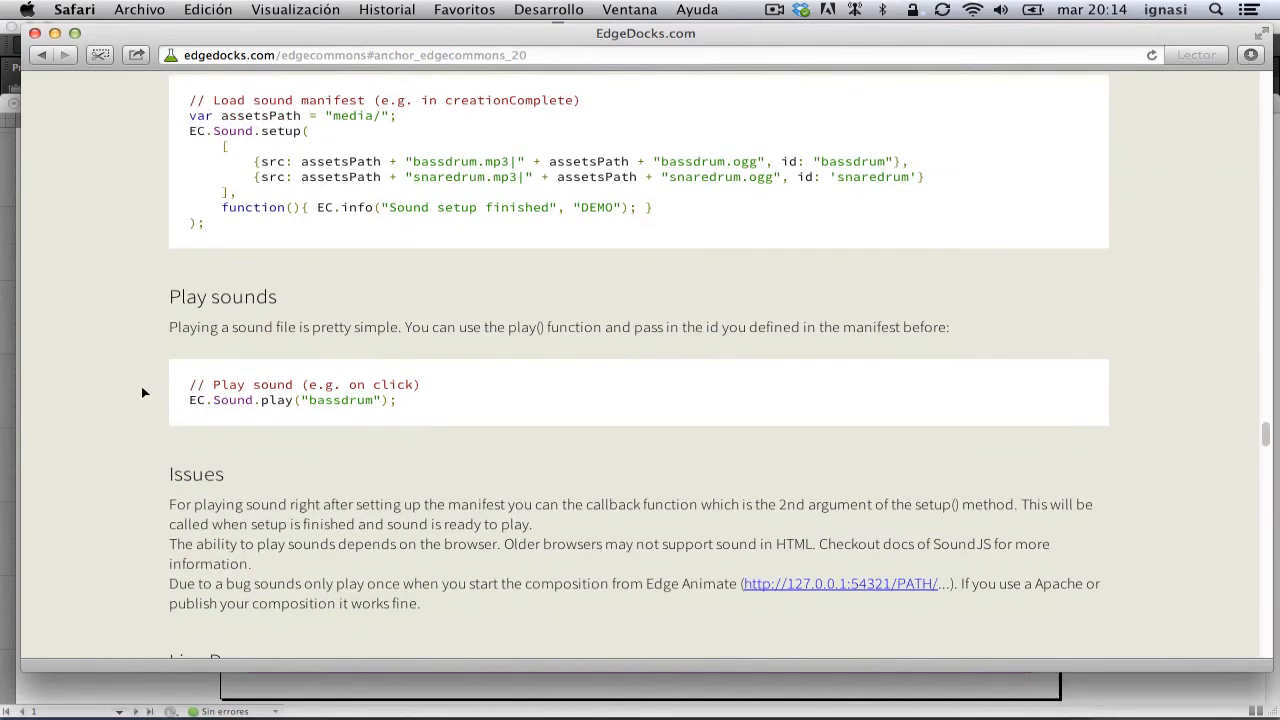